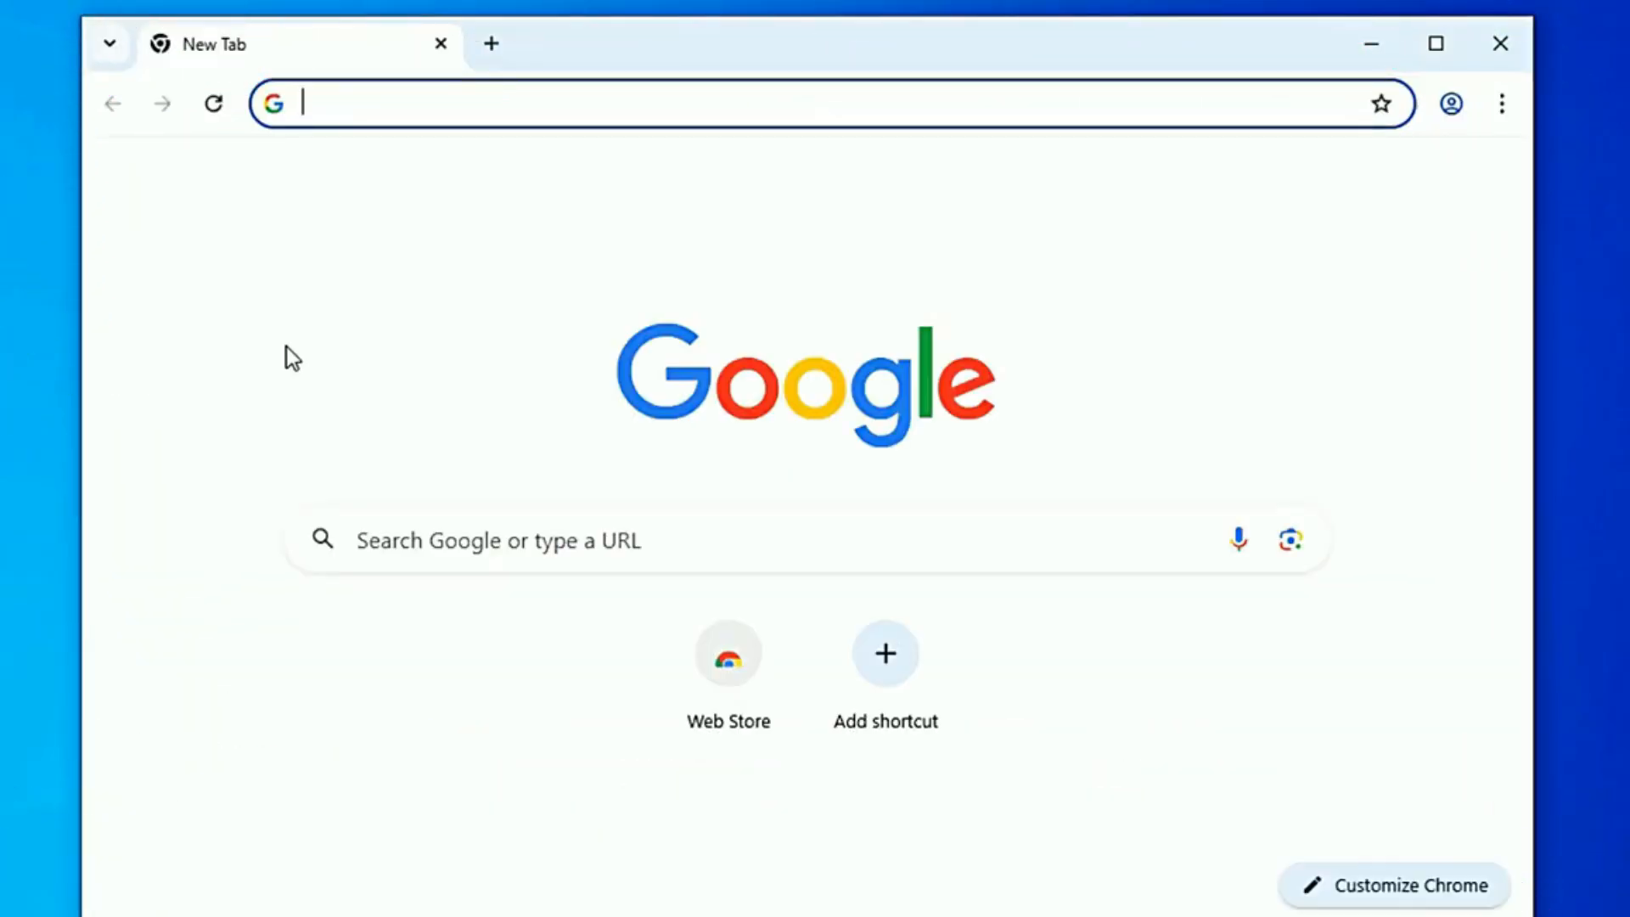
Search Google for "Windows 11 iso" and open Microsoft's Download Windows 11 page.
click(525, 105)
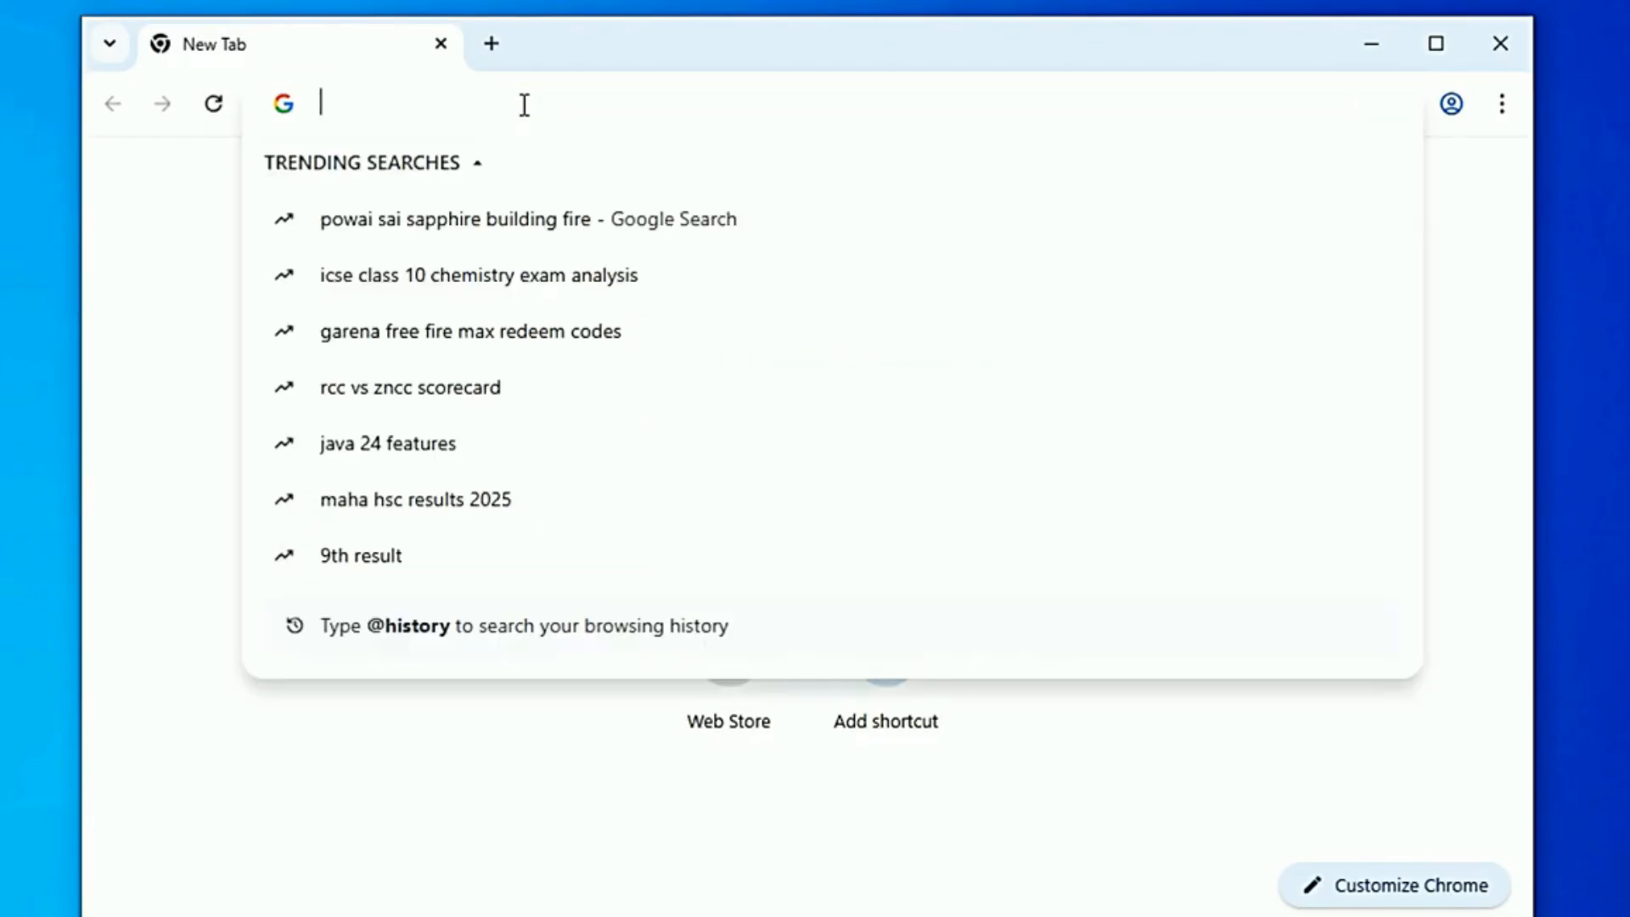
text(Window)
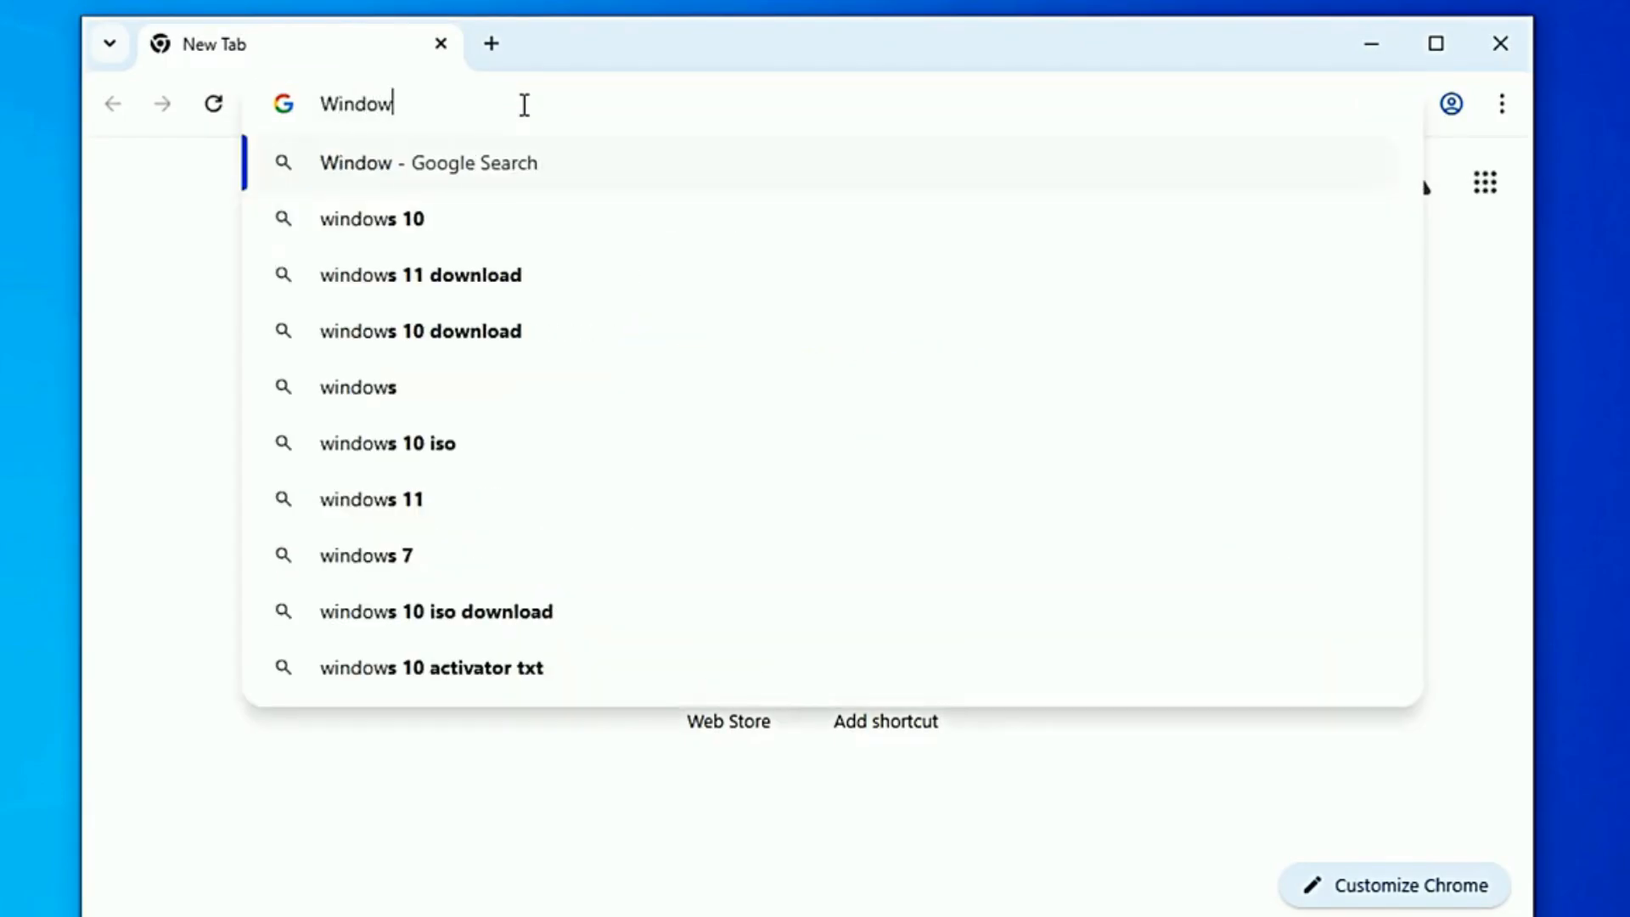
text(s 11 iso)
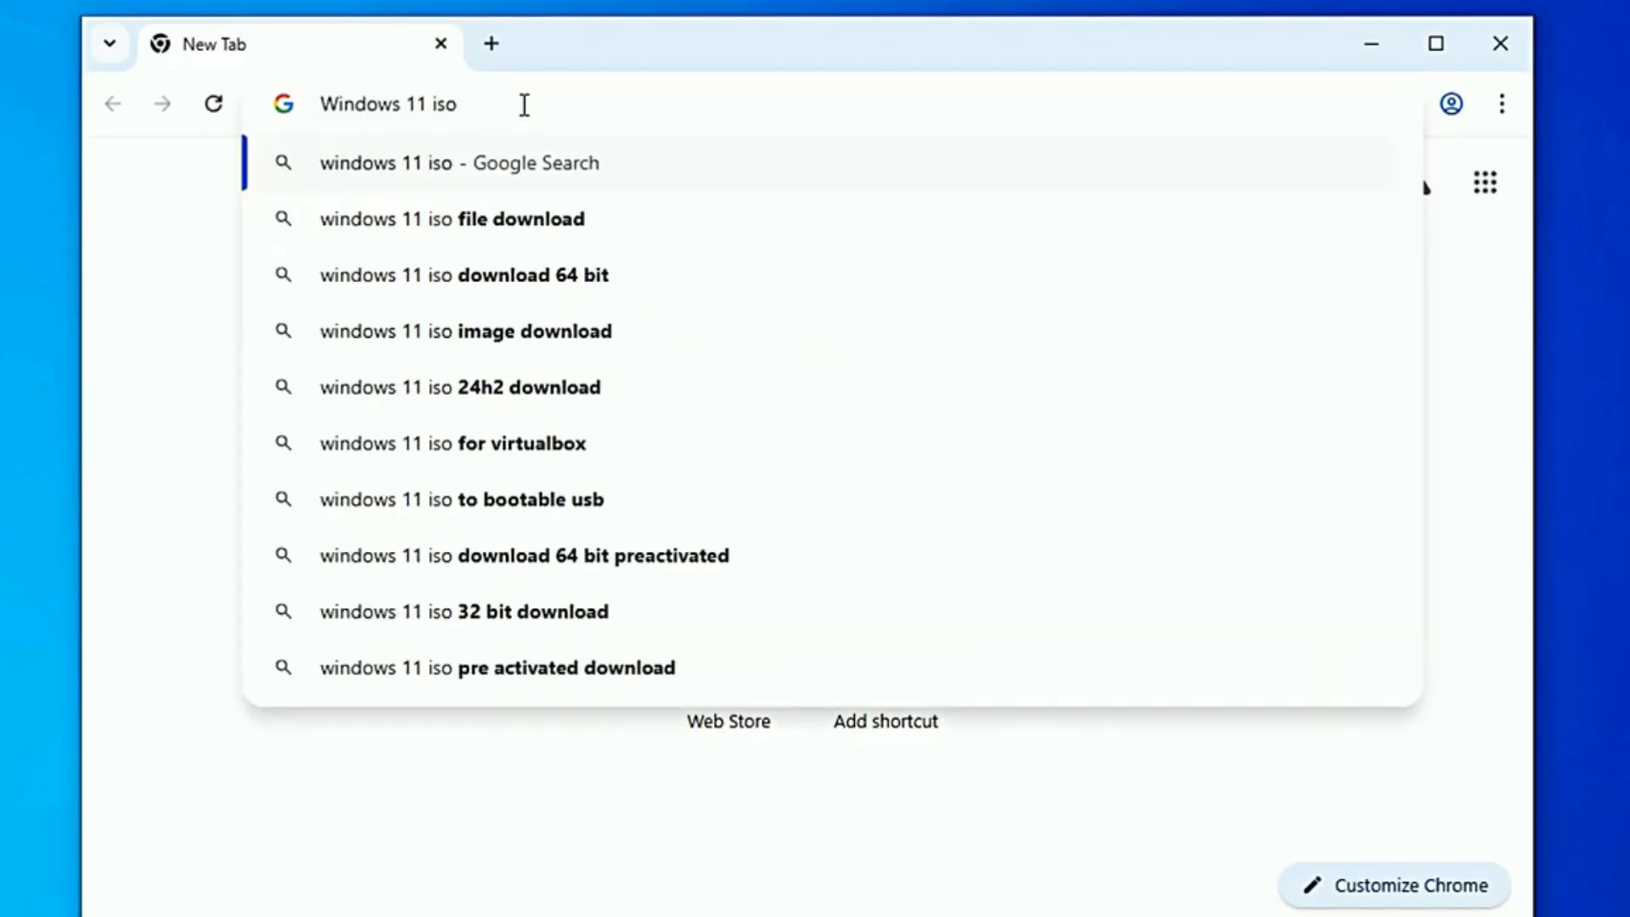
key(Return)
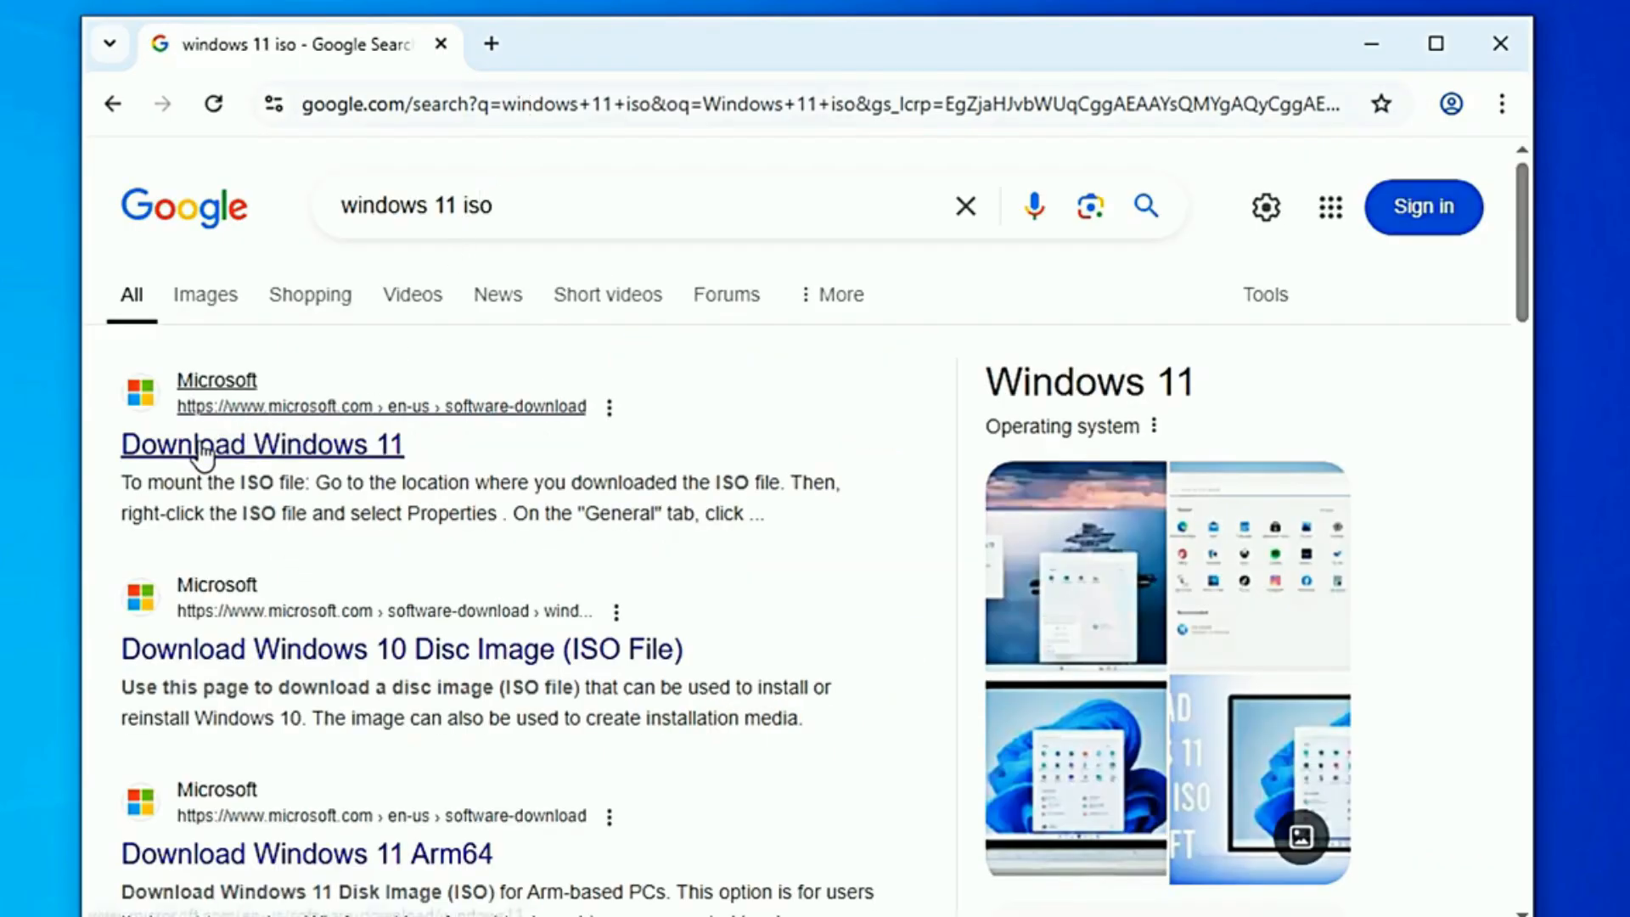
click(250, 449)
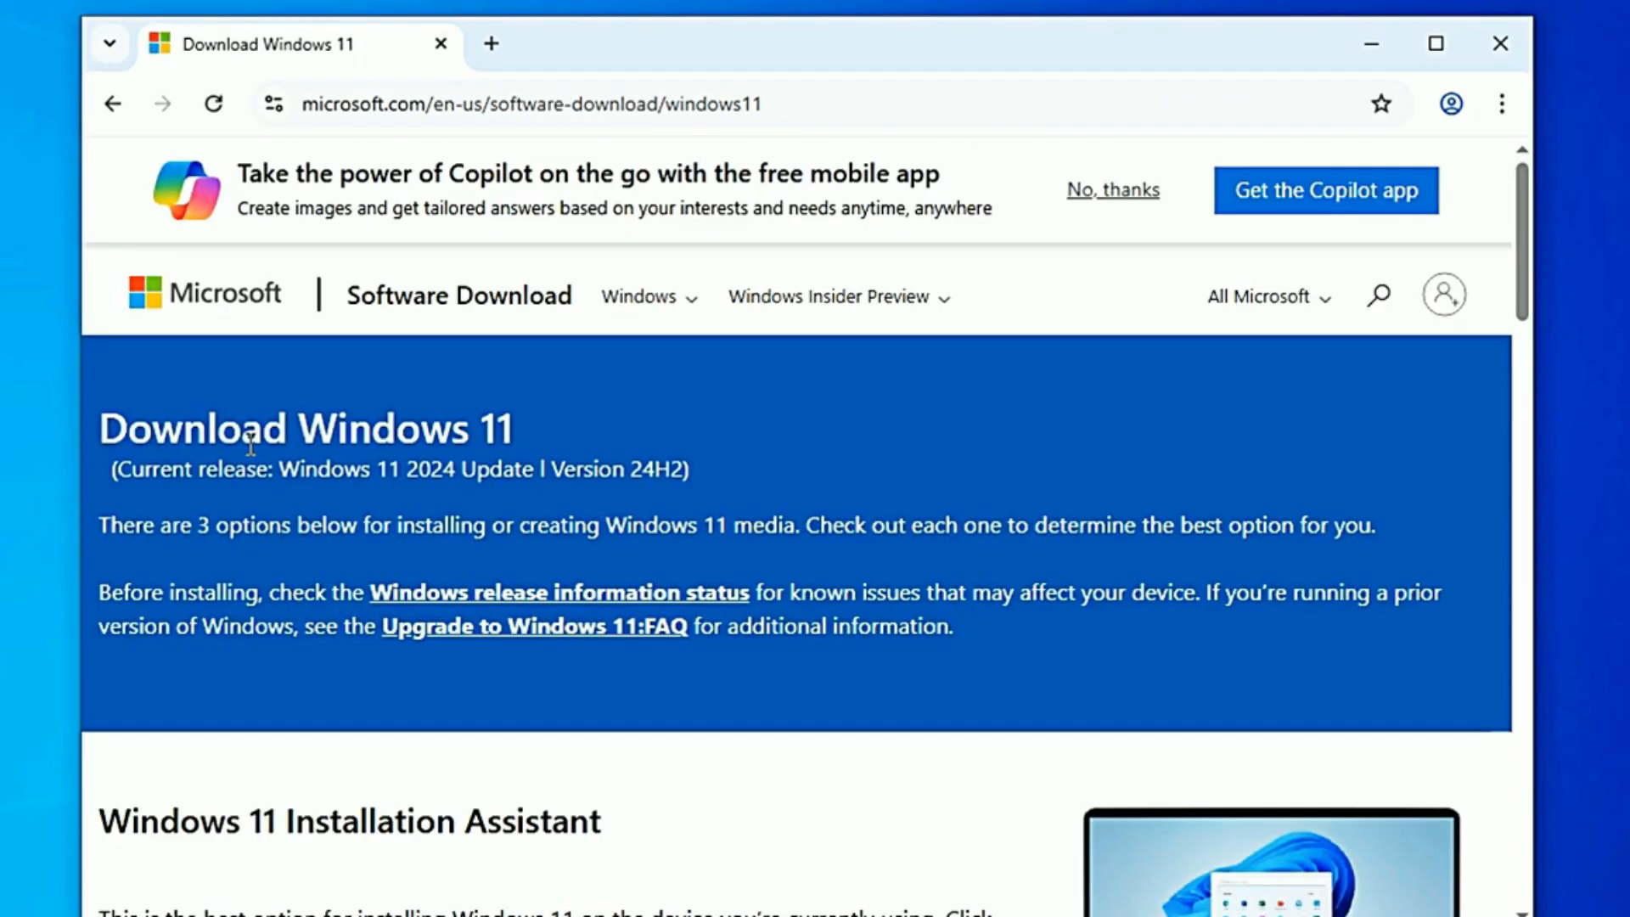
Under the Windows 11 Disk Image section for x64 devices, choose Windows 11 (multi-edition ISO for x64 devices) and submit the download request.
scroll(326, 500, down, 10)
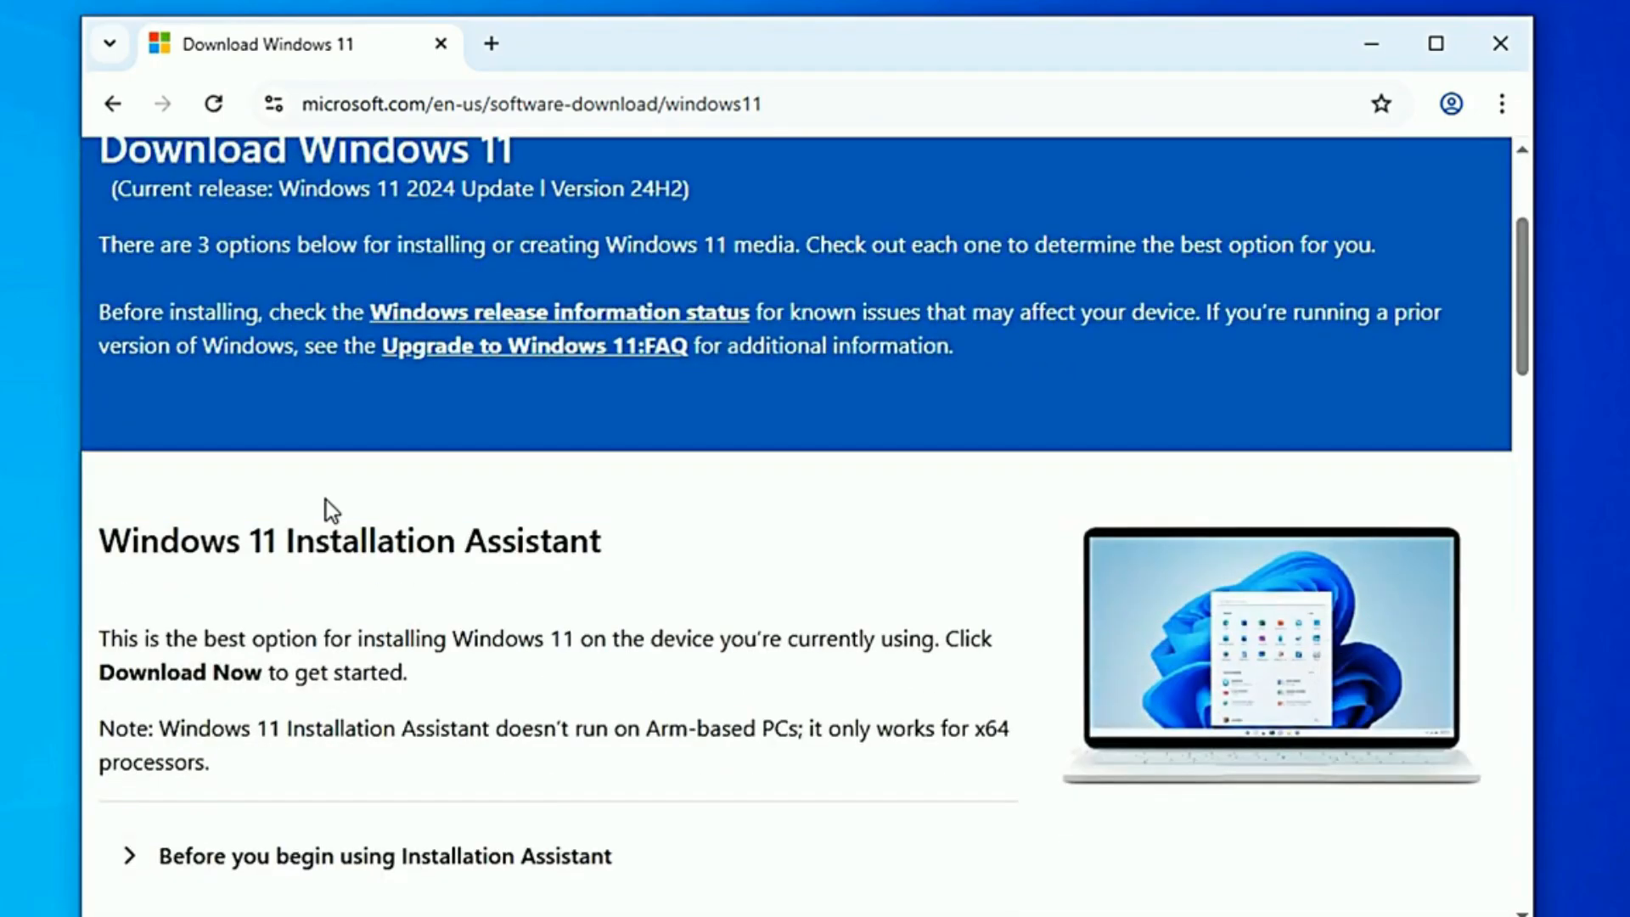
scroll(326, 500, down, 5)
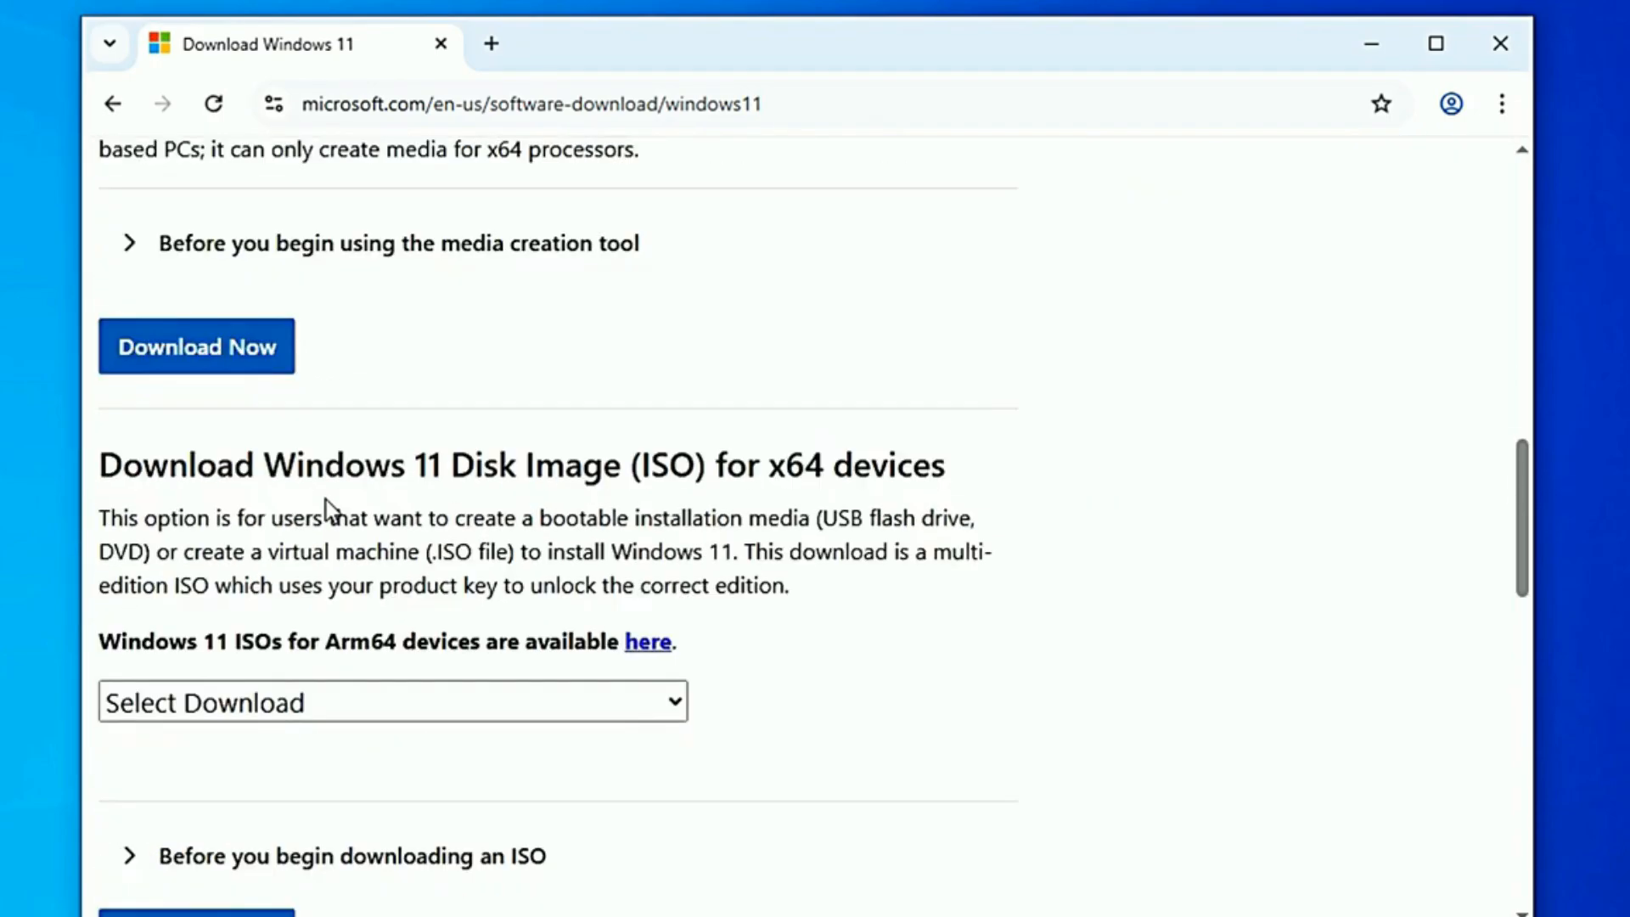
drag(104, 453, 925, 469)
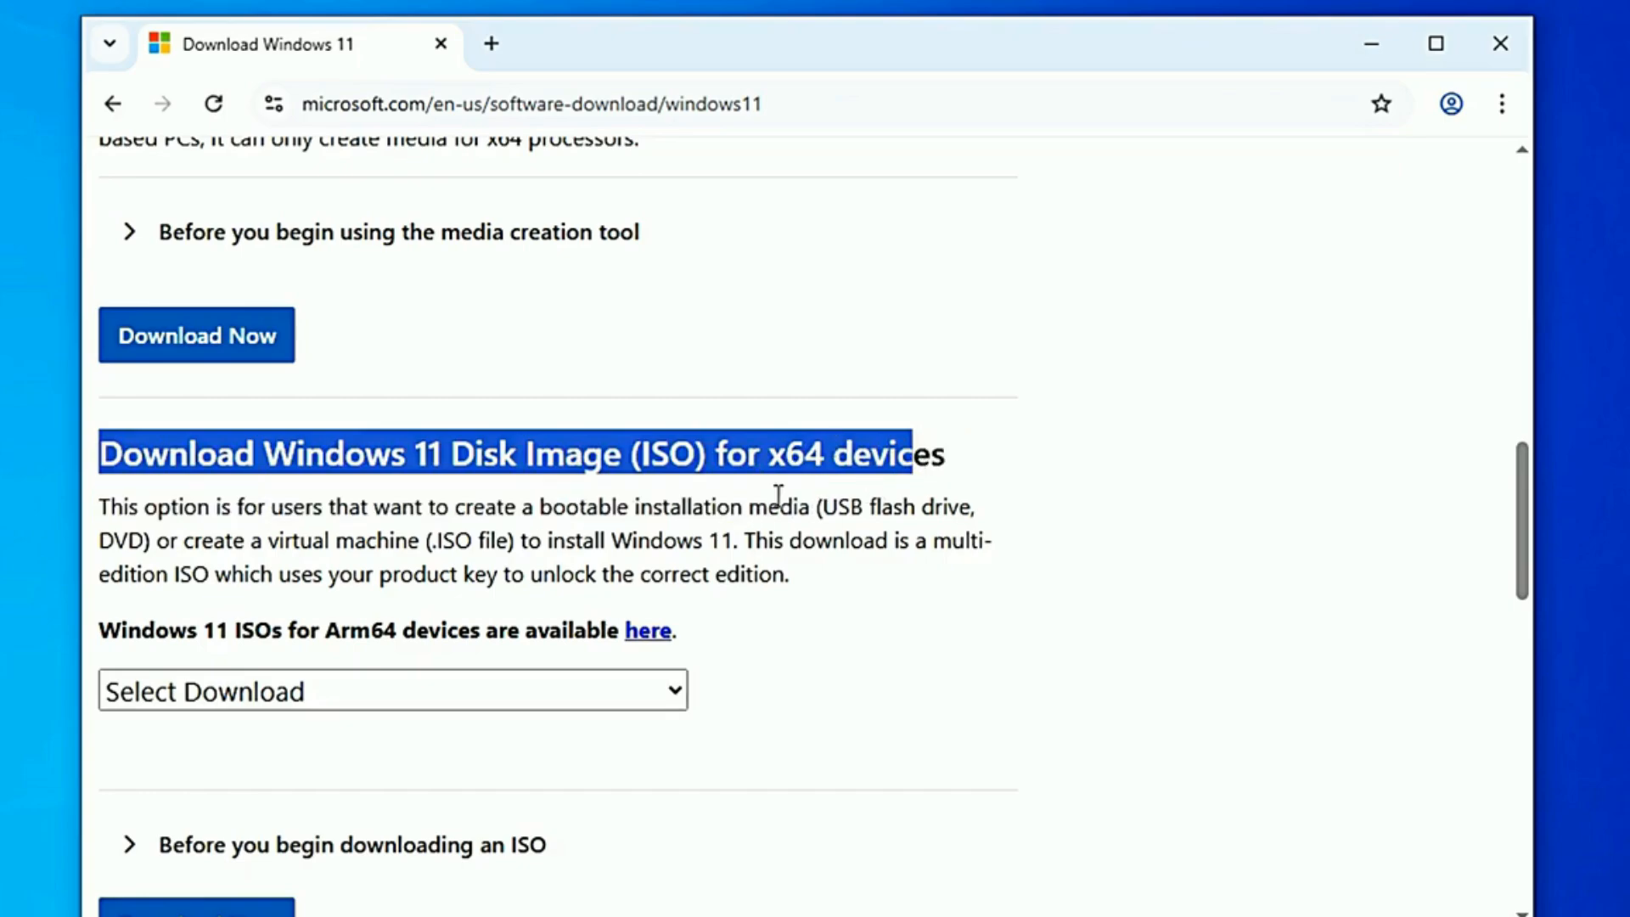
click(247, 691)
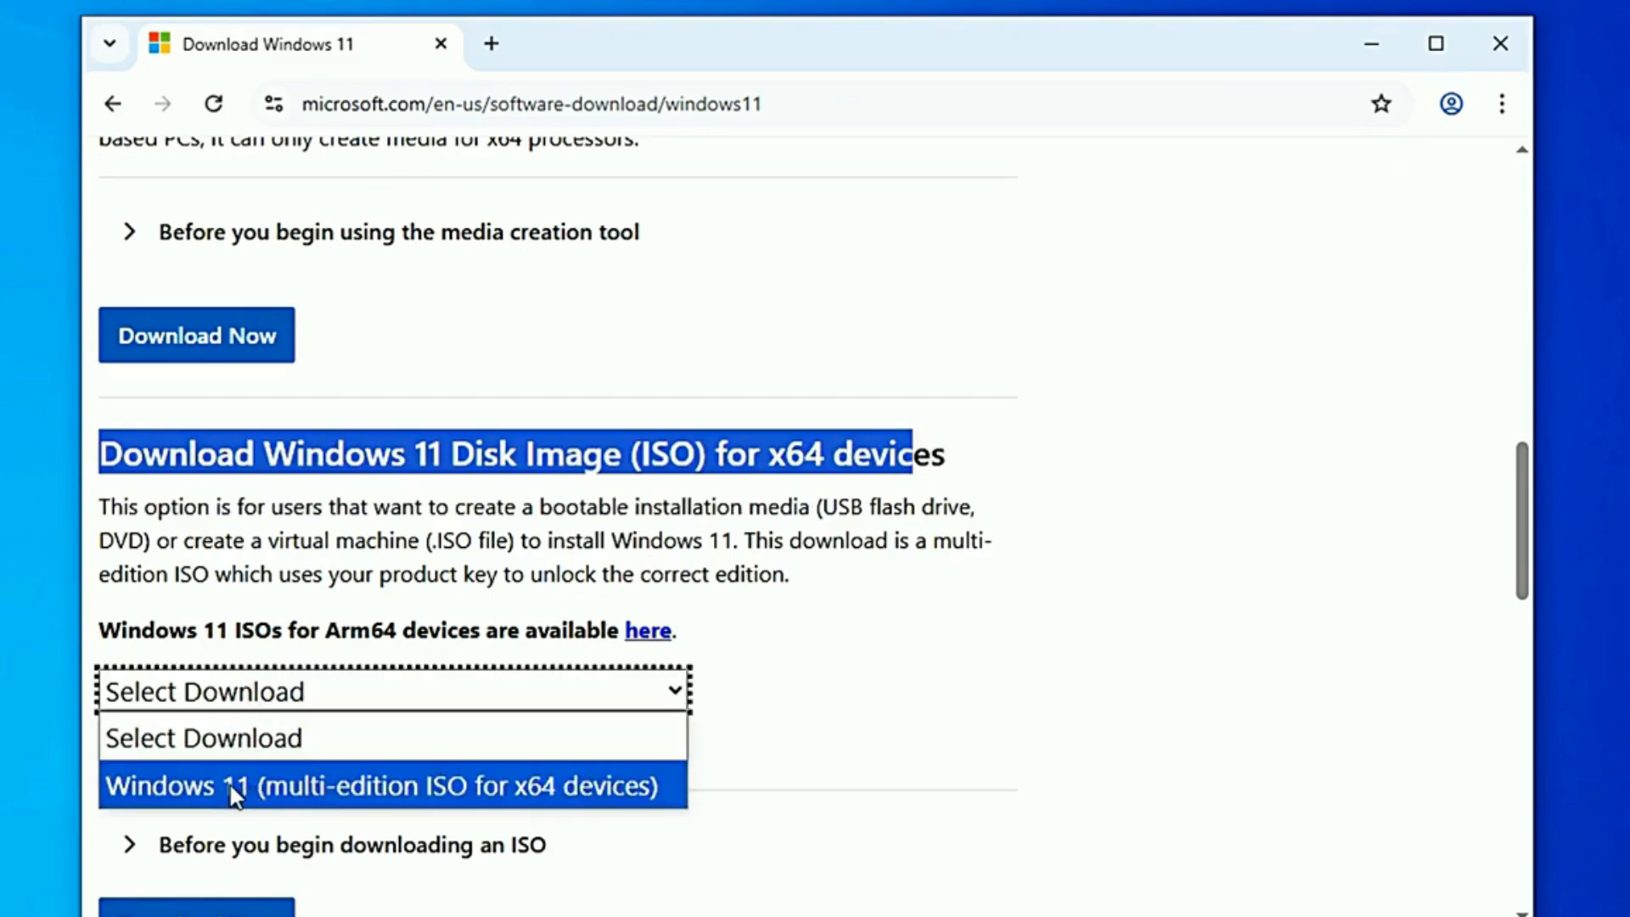
click(243, 790)
scroll(243, 790, down, 2)
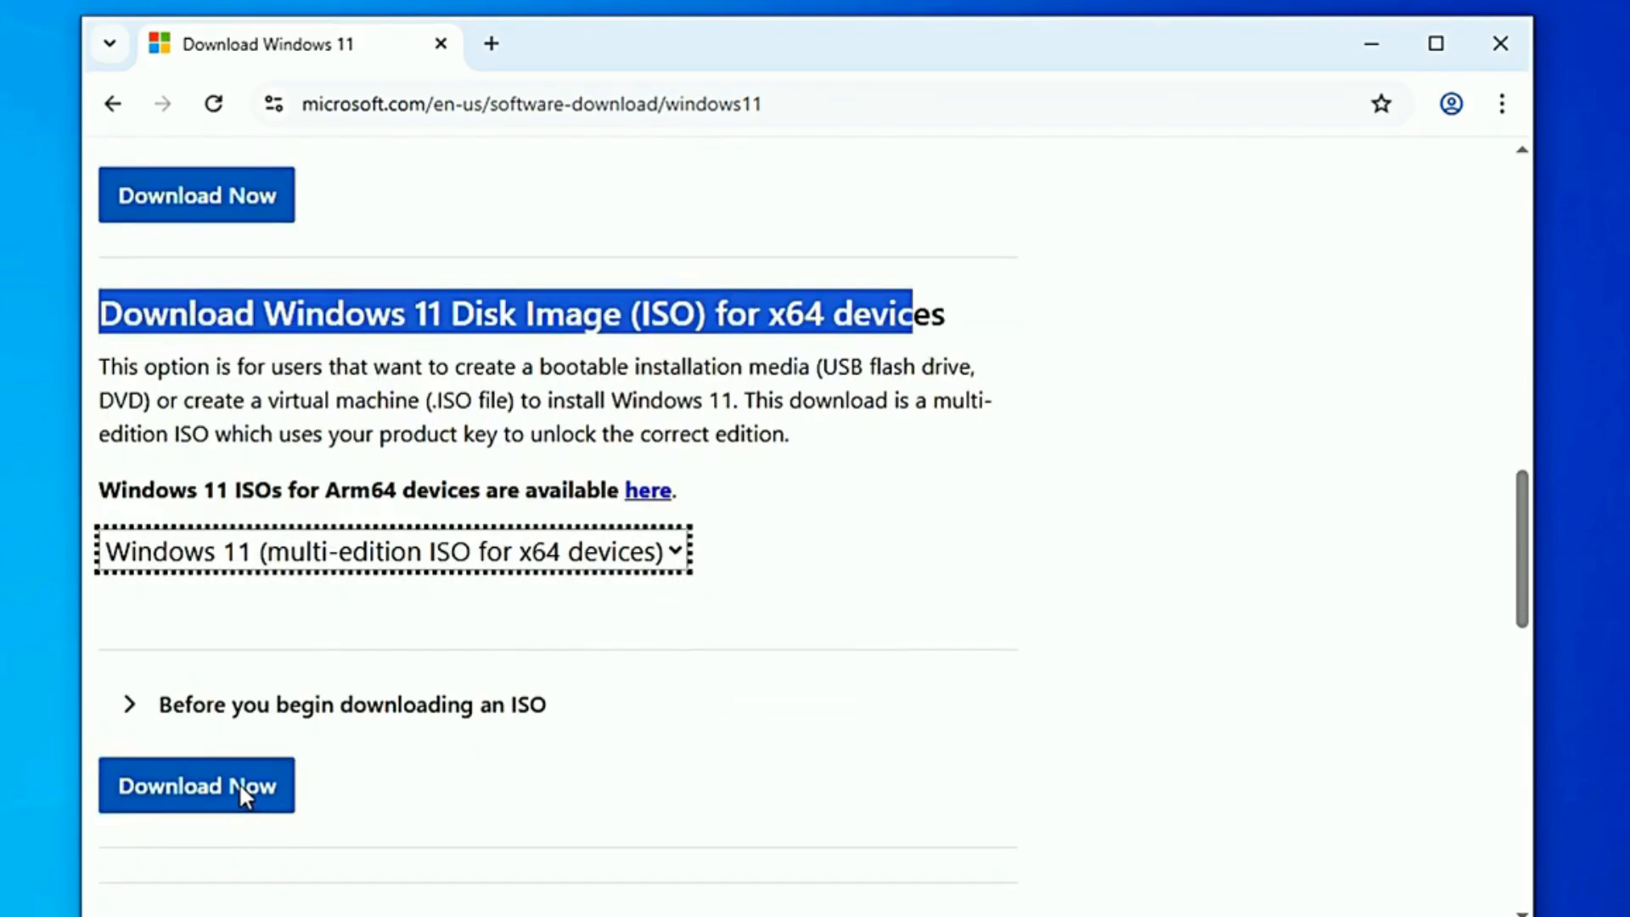
click(200, 790)
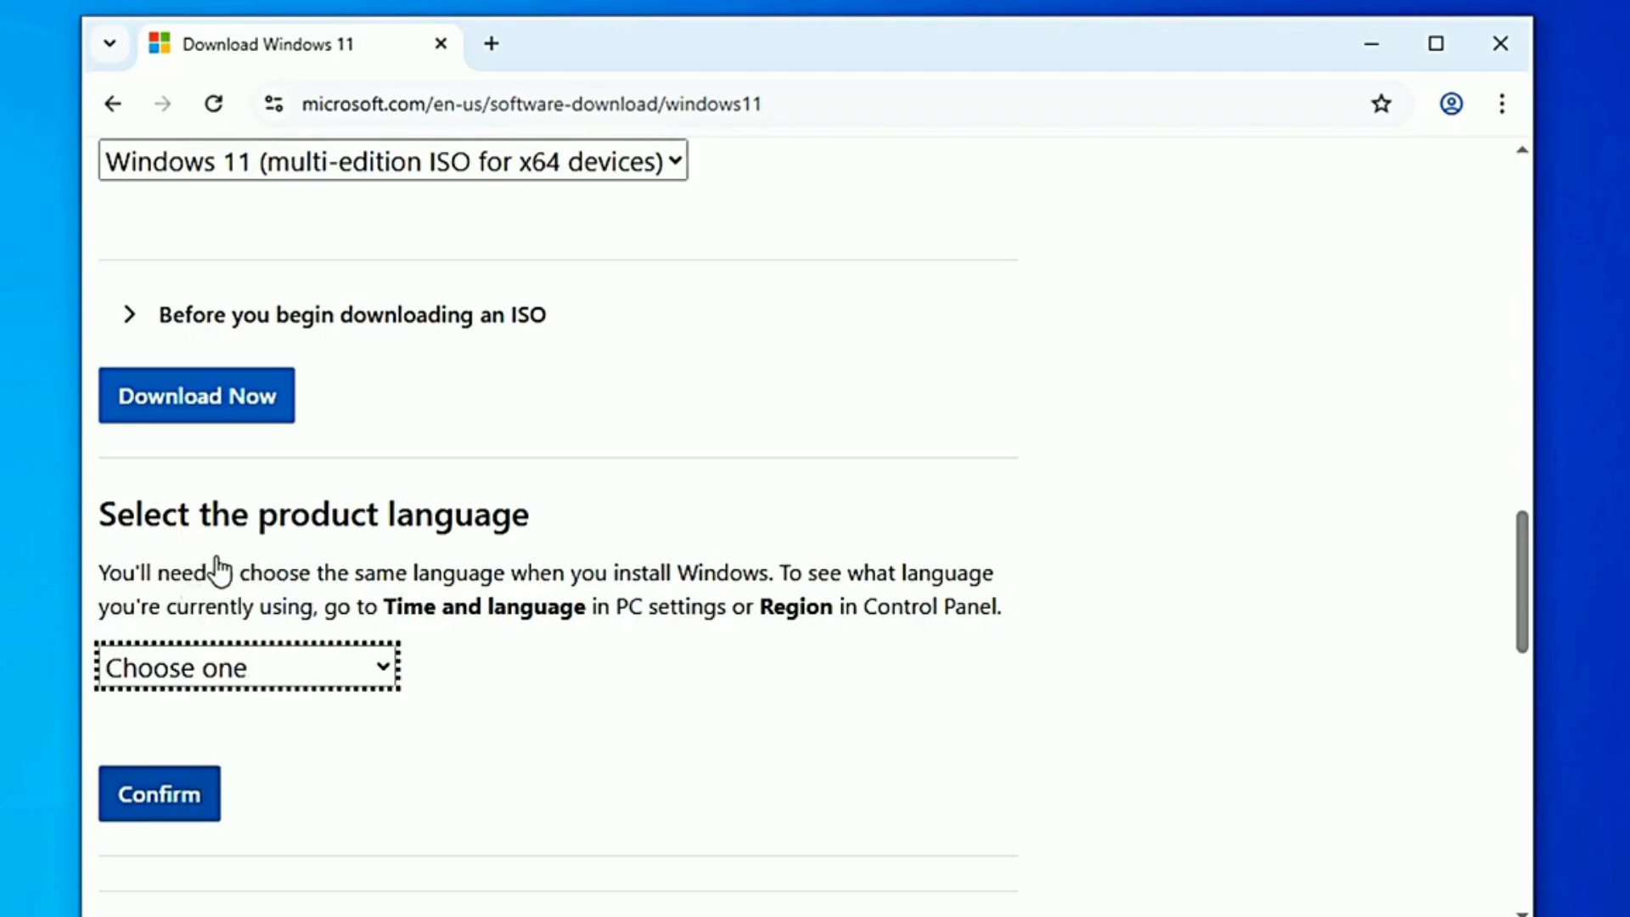
Confirm English (United States) as the product language and start the 64-bit Windows 11 ISO download.
click(213, 669)
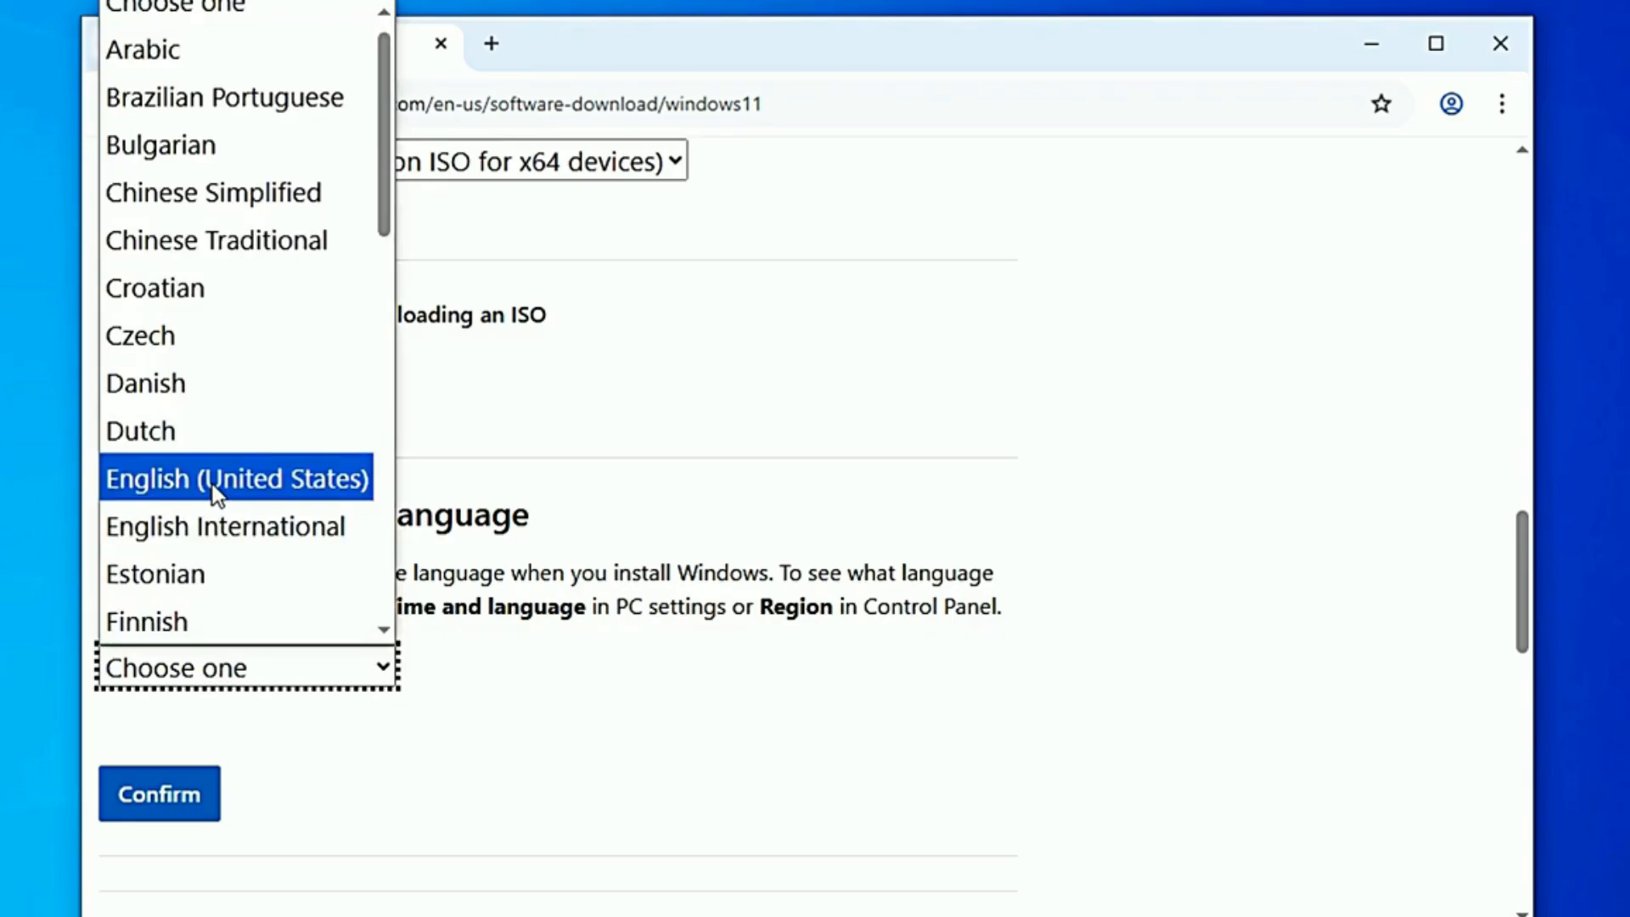
click(213, 484)
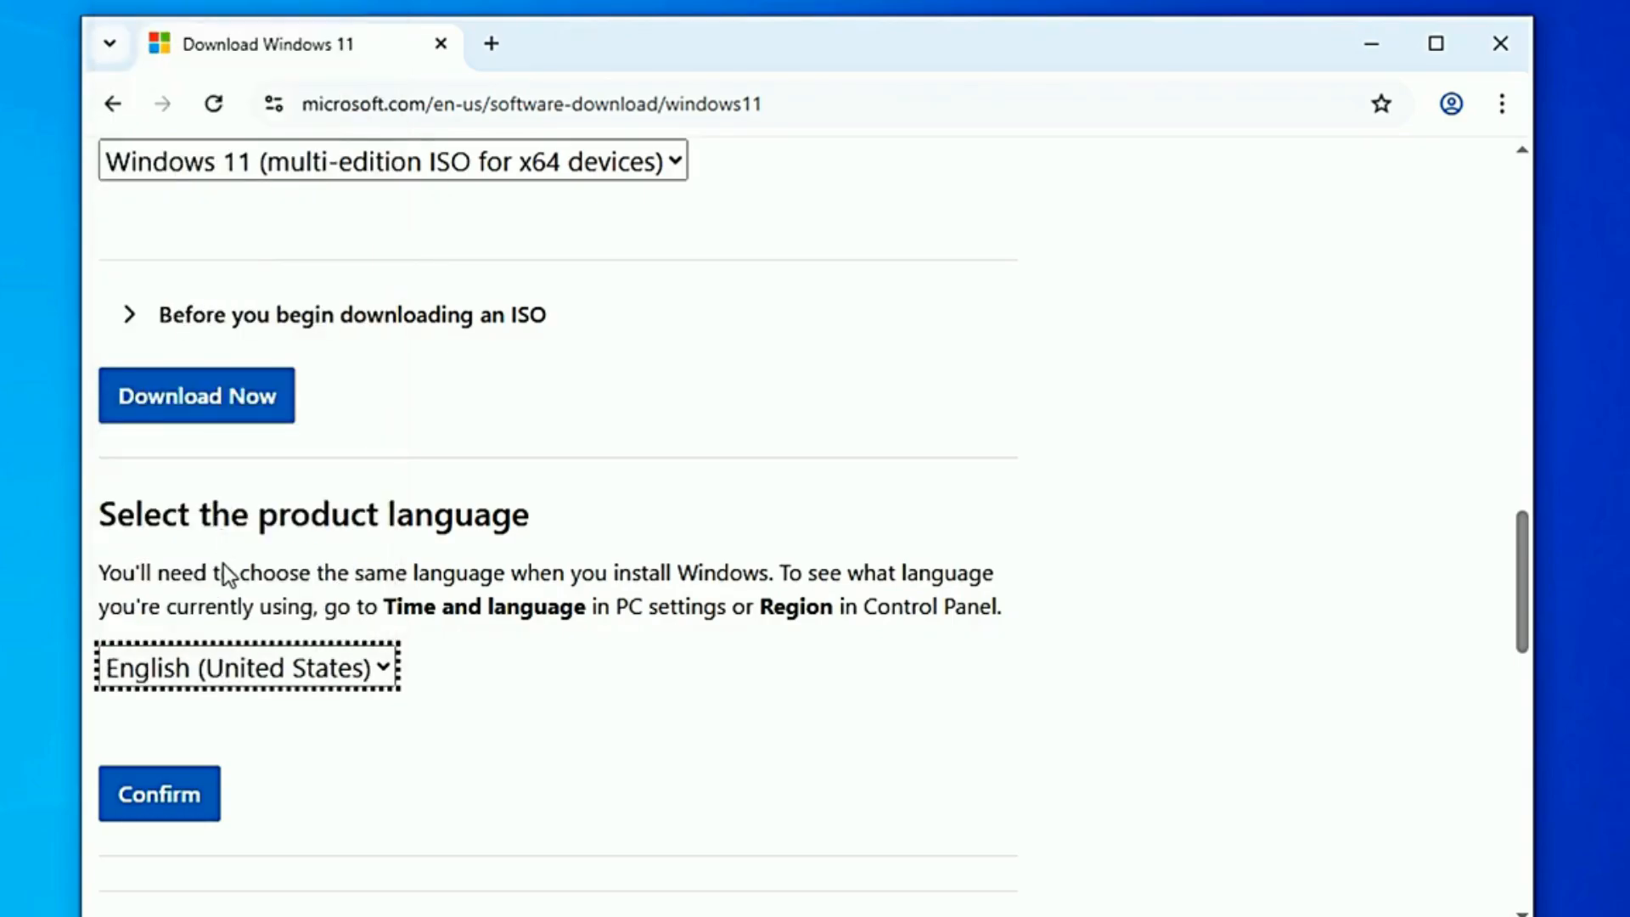
click(157, 798)
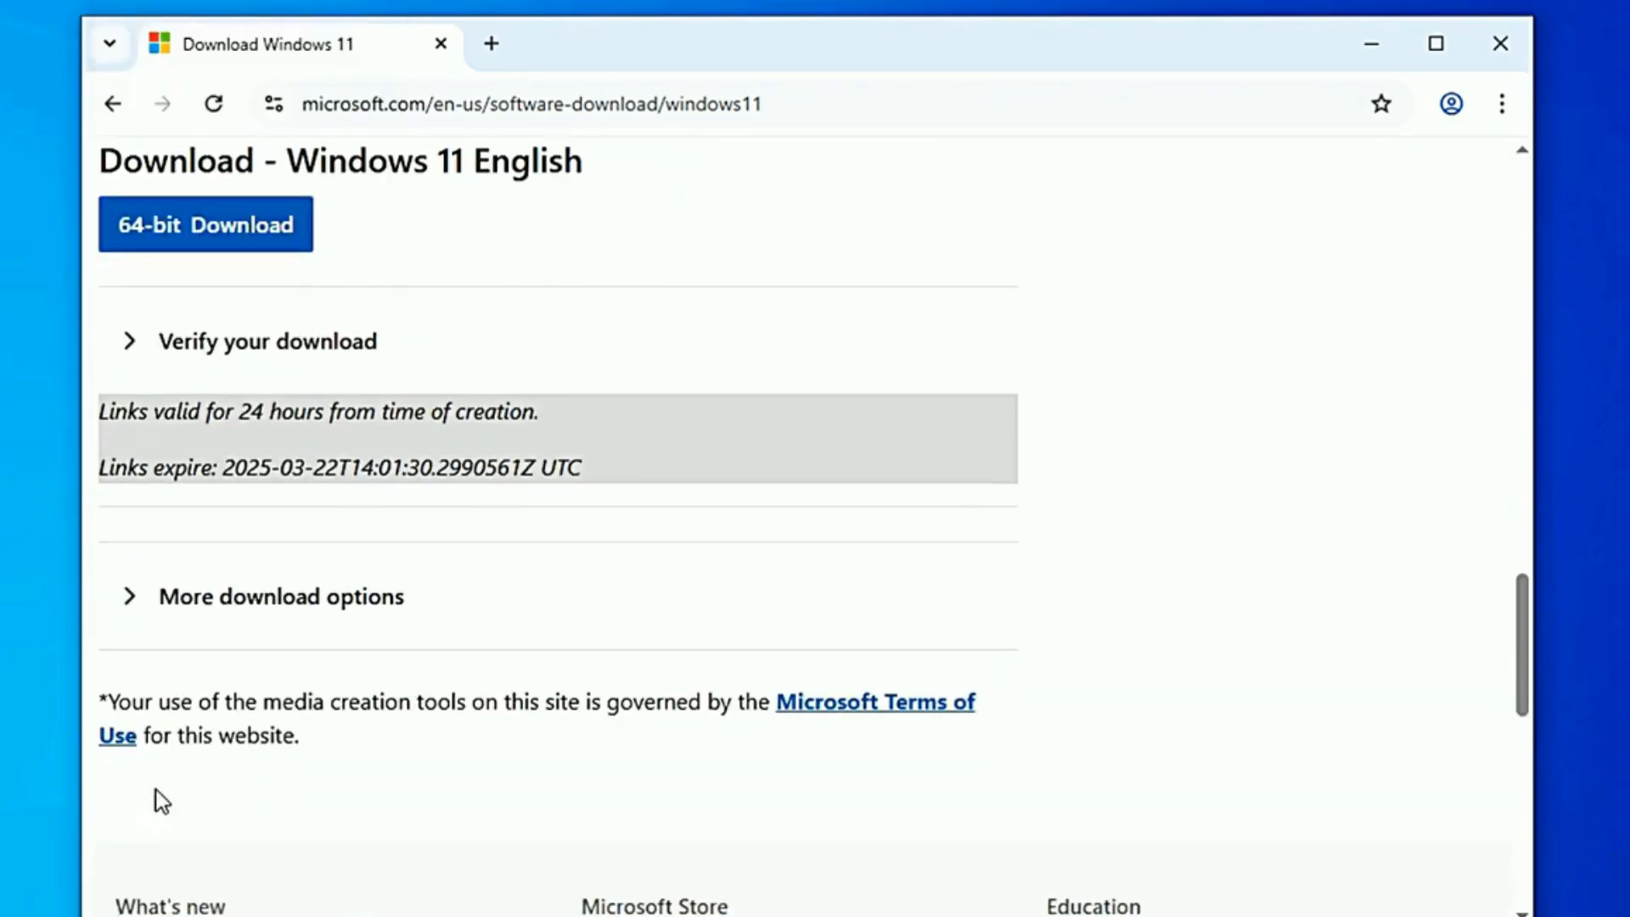
scroll(156, 790, up, 1)
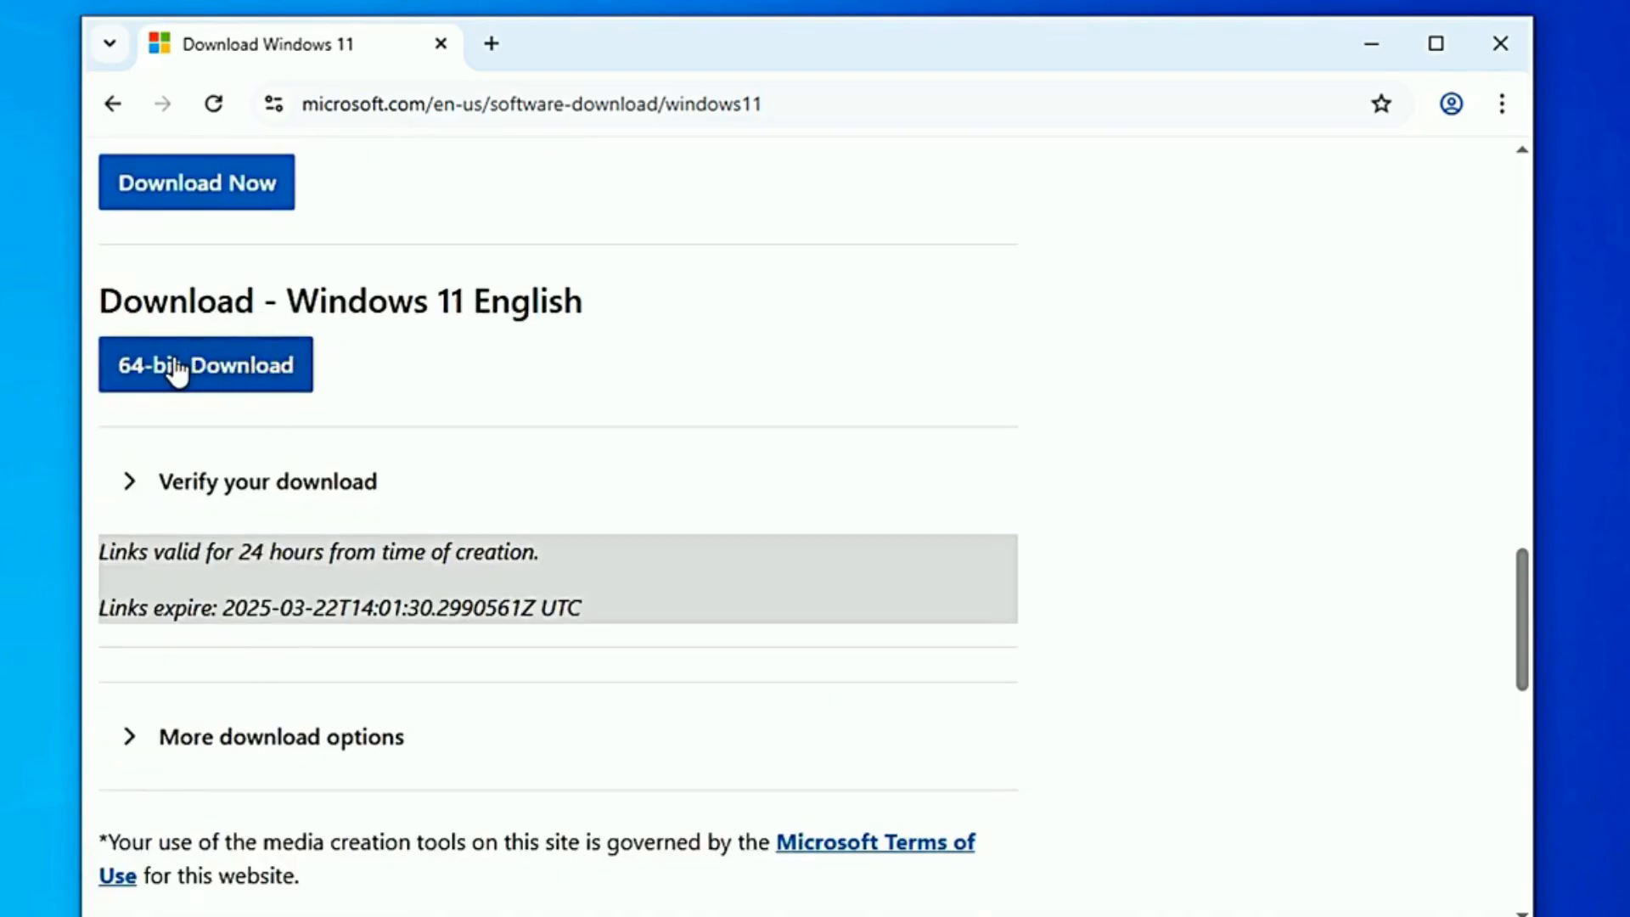
click(211, 377)
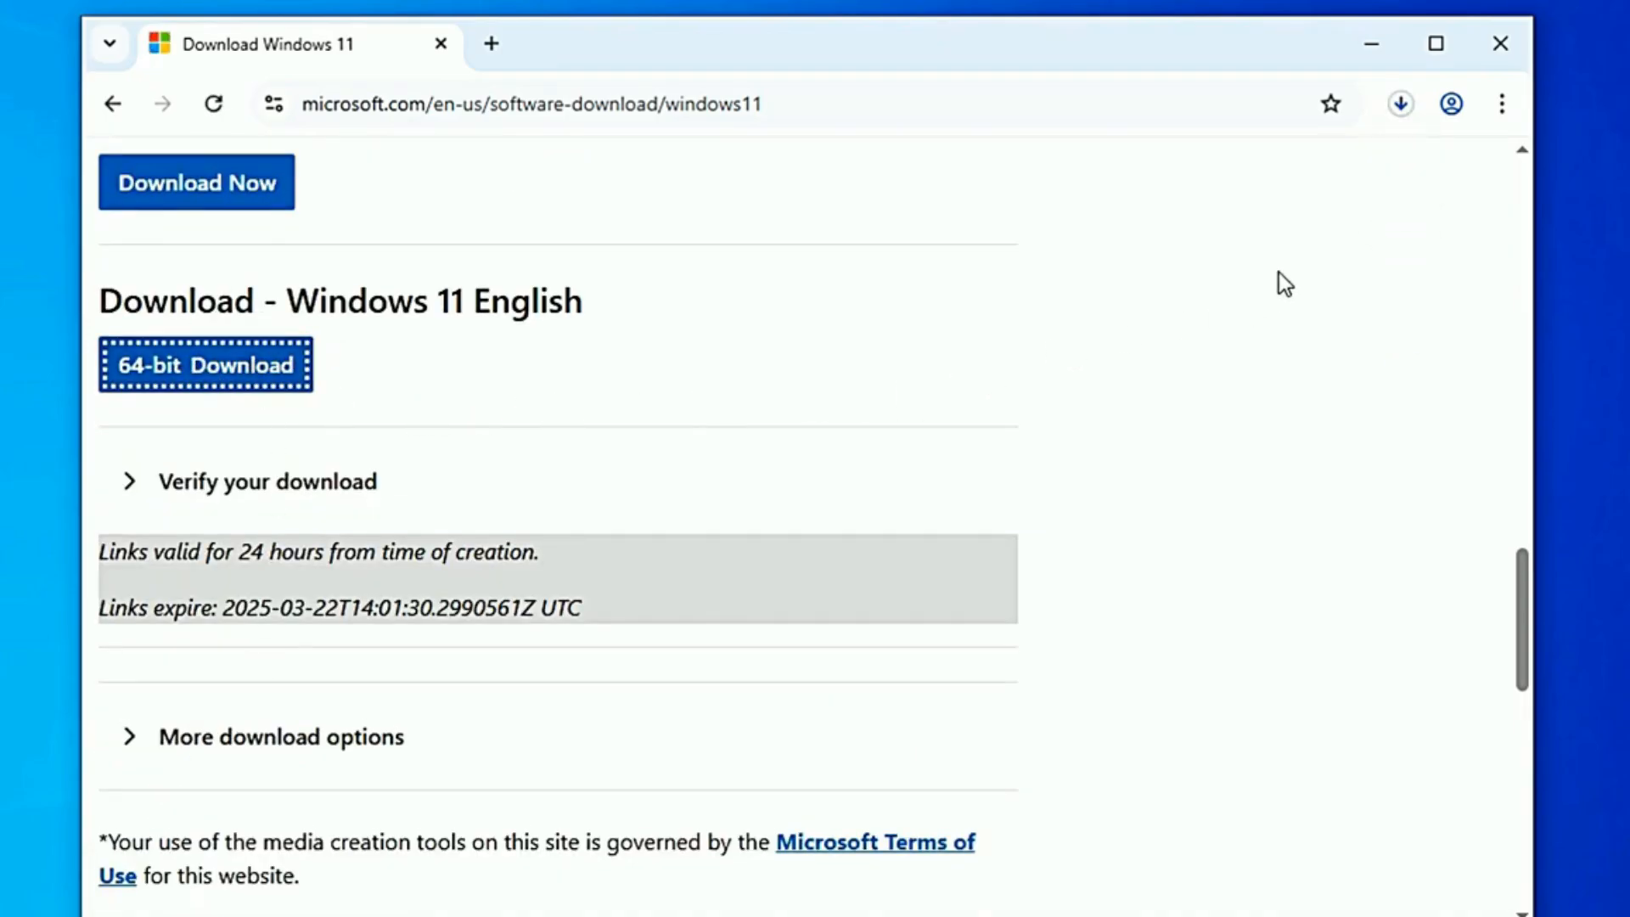
Check the progress of the Windows 11 ISO download in the full download history.
click(1400, 109)
mouse_move(1199, 220)
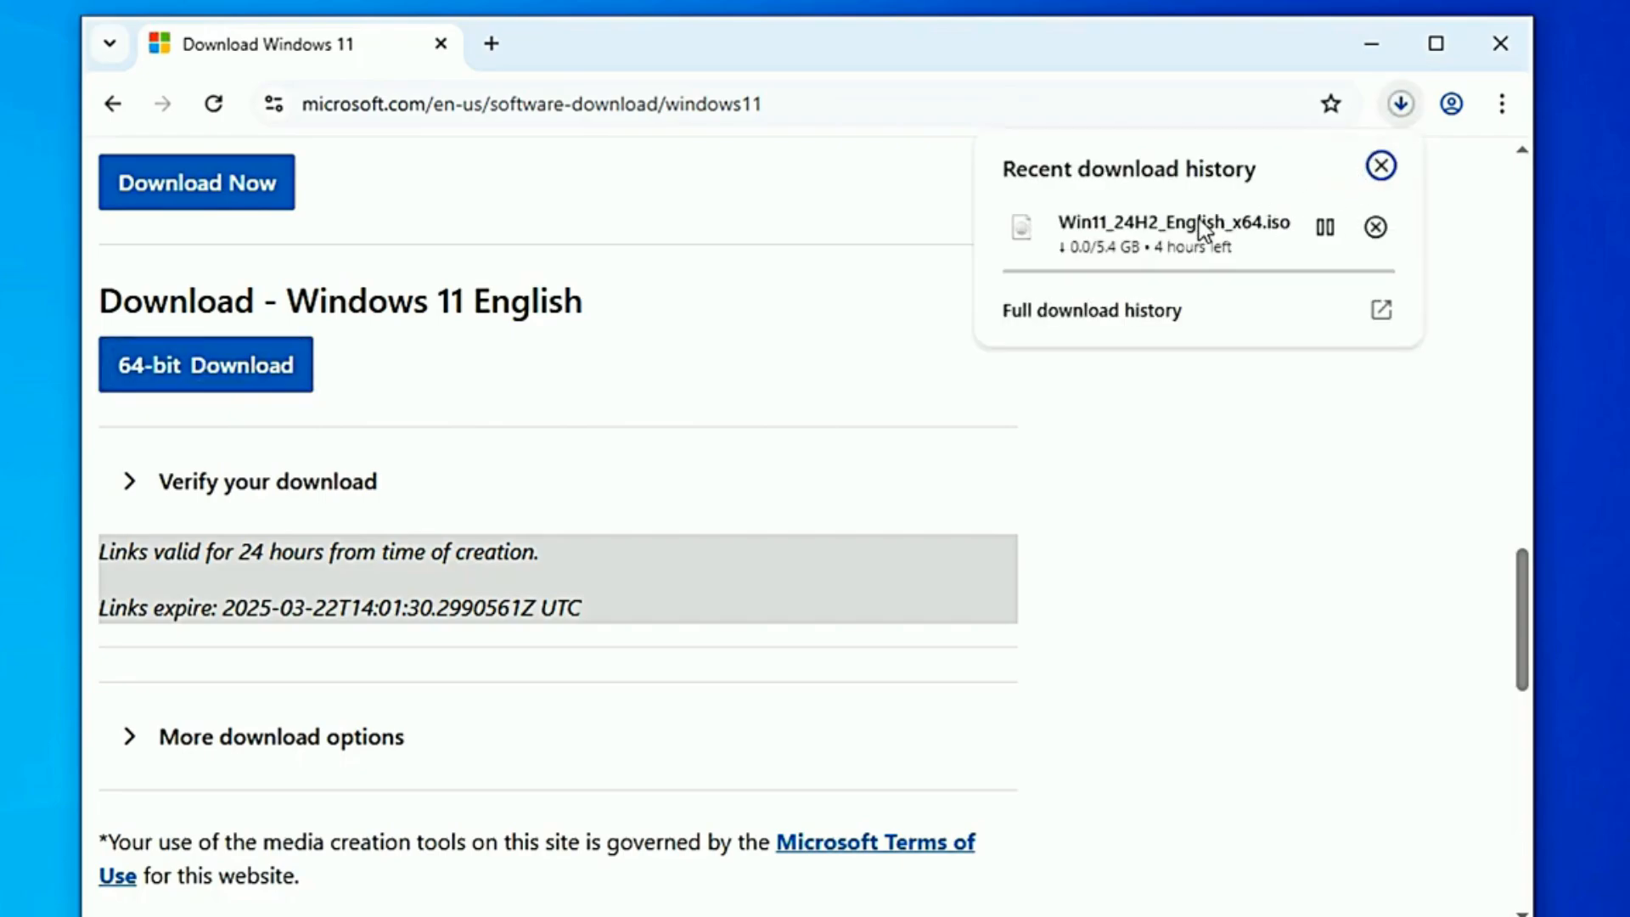
click(1123, 311)
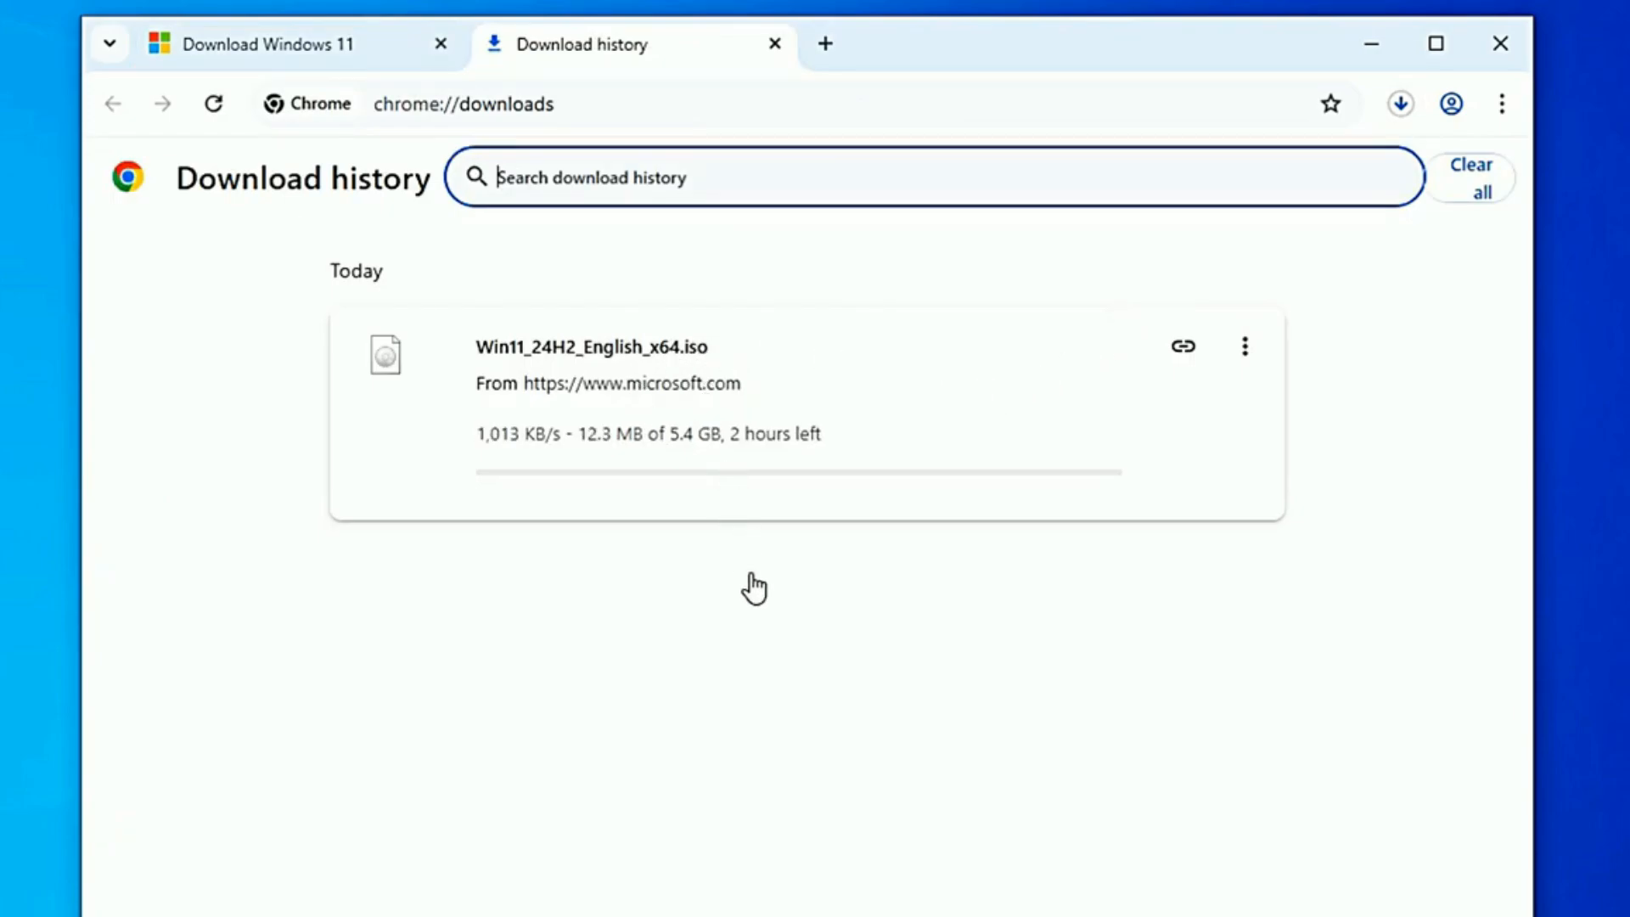
click(769, 635)
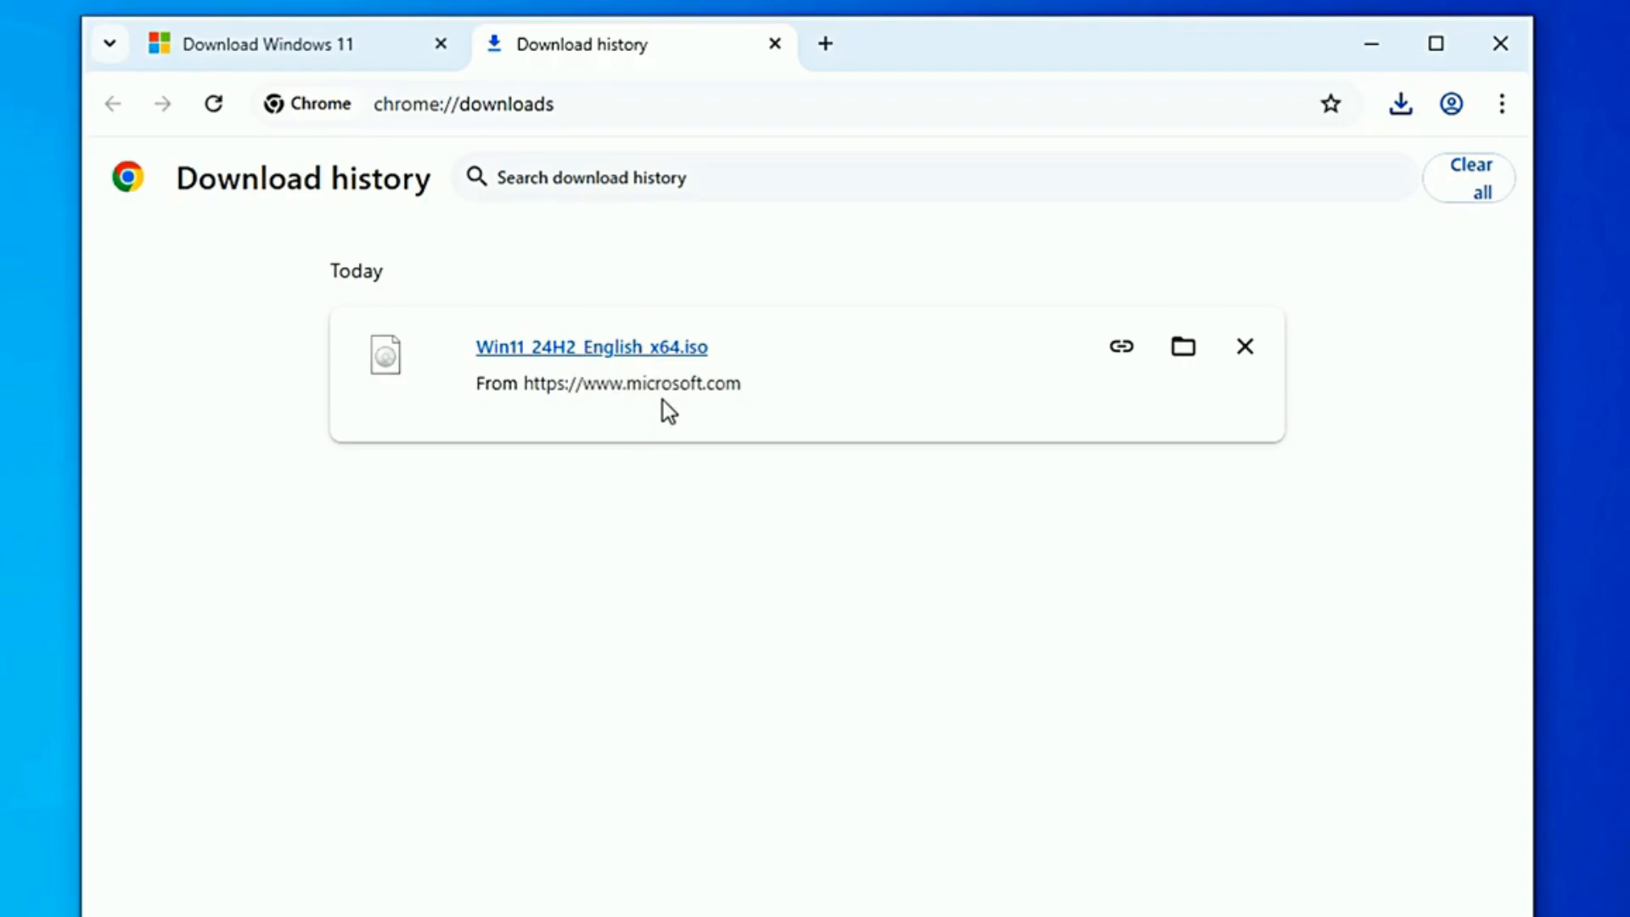
Search Google for "7zip" in a new tab and open the official 7-Zip website.
click(823, 47)
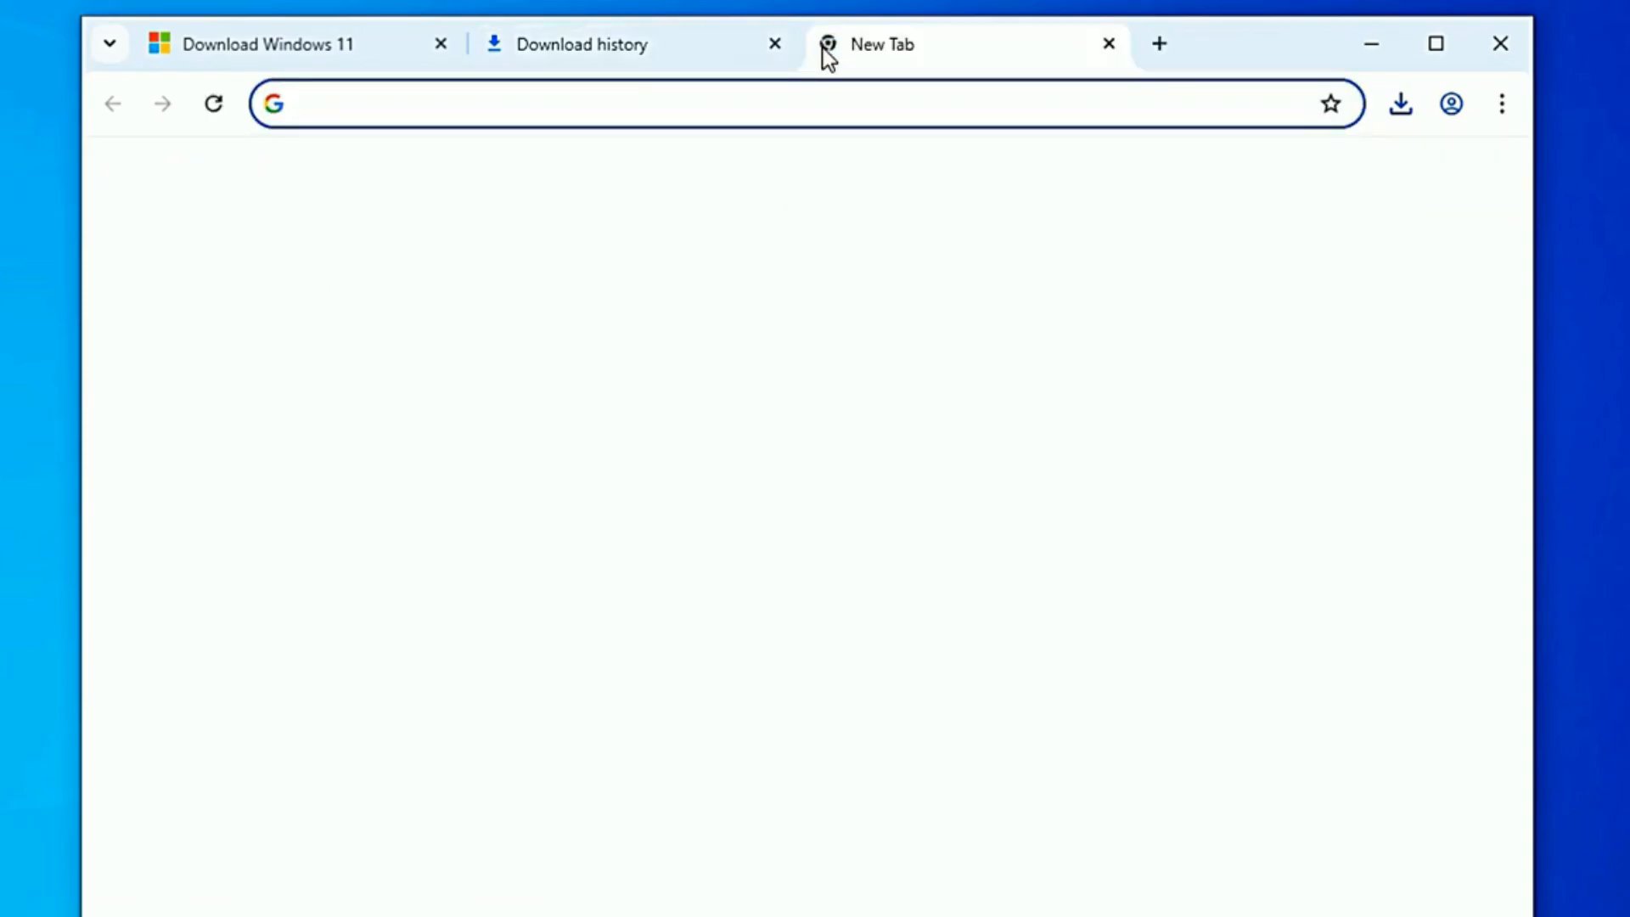
click(688, 105)
text(7)
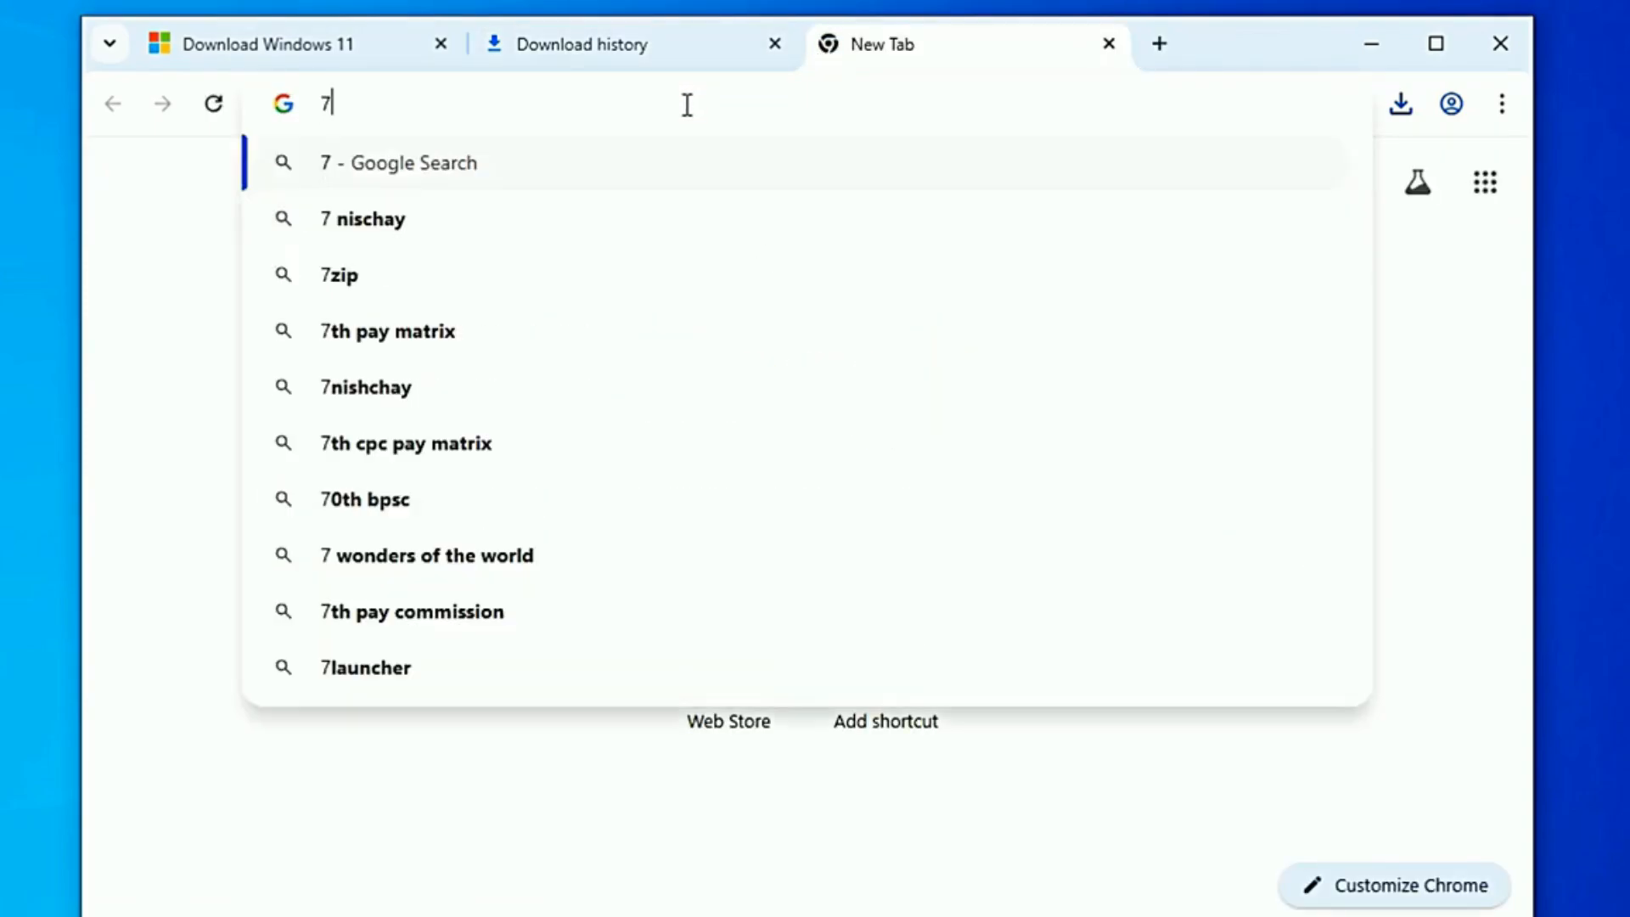
text(zip)
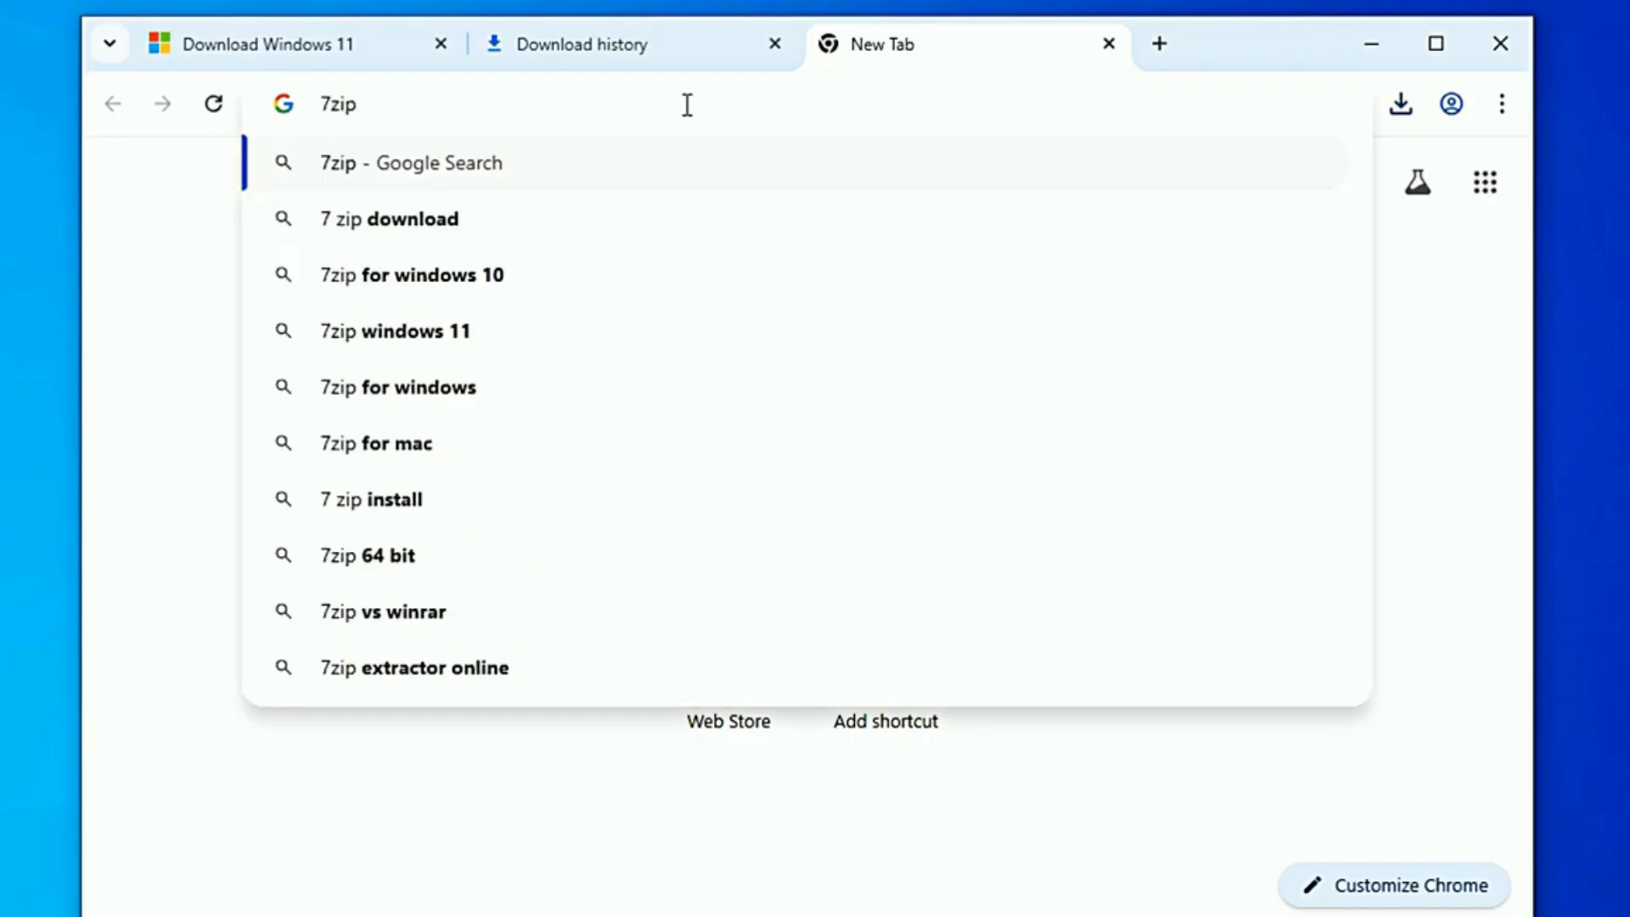
key(Return)
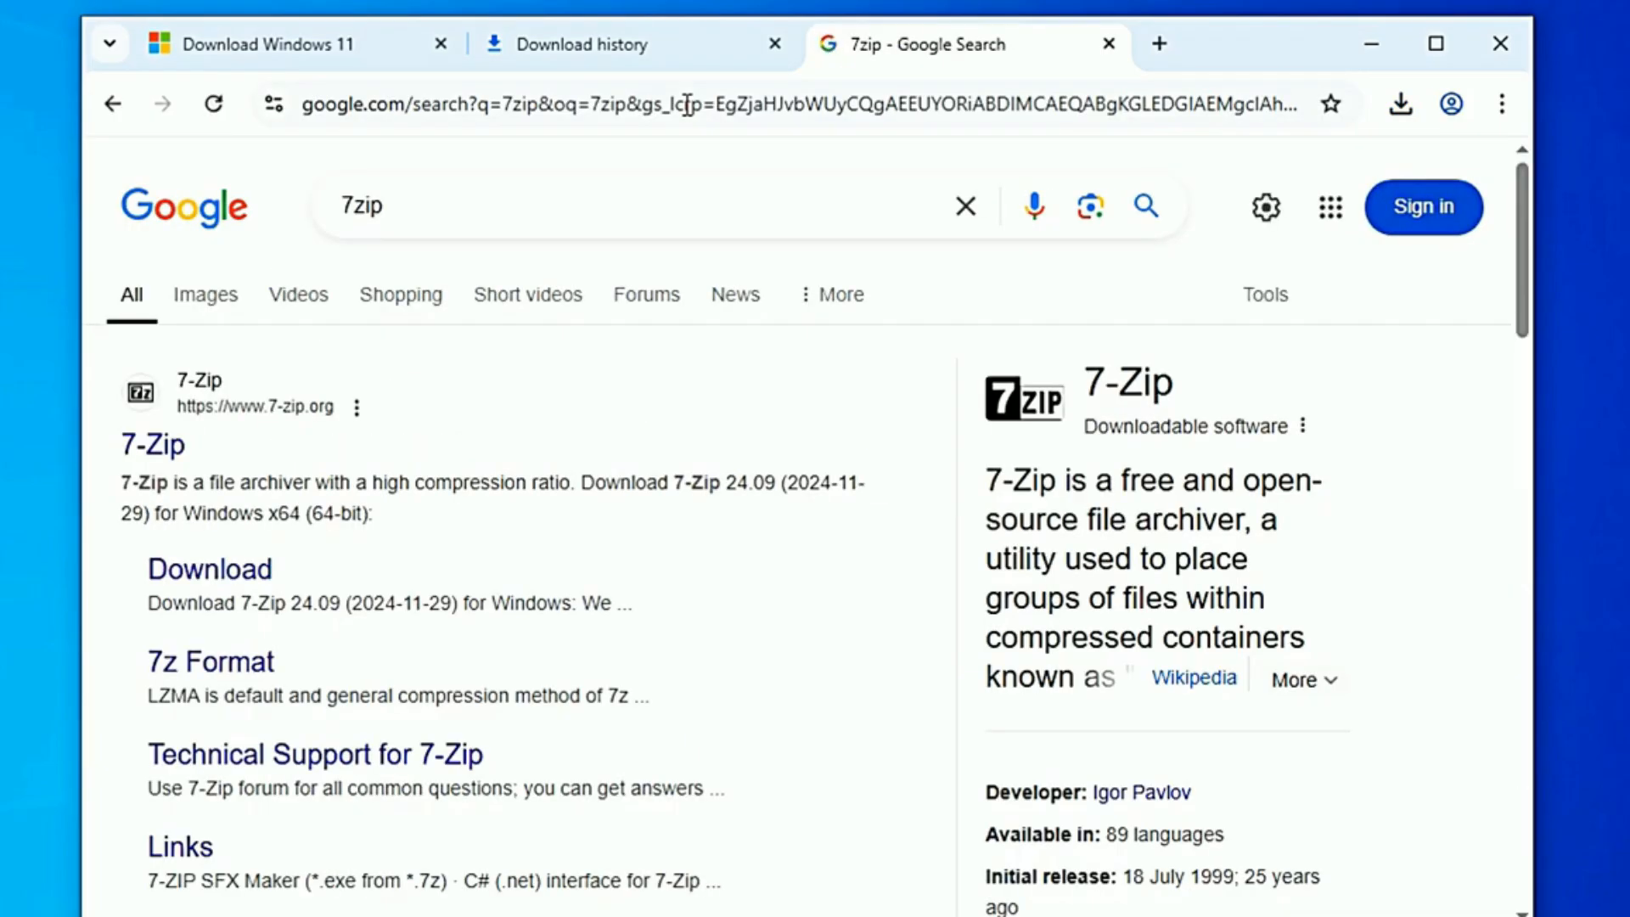
click(238, 403)
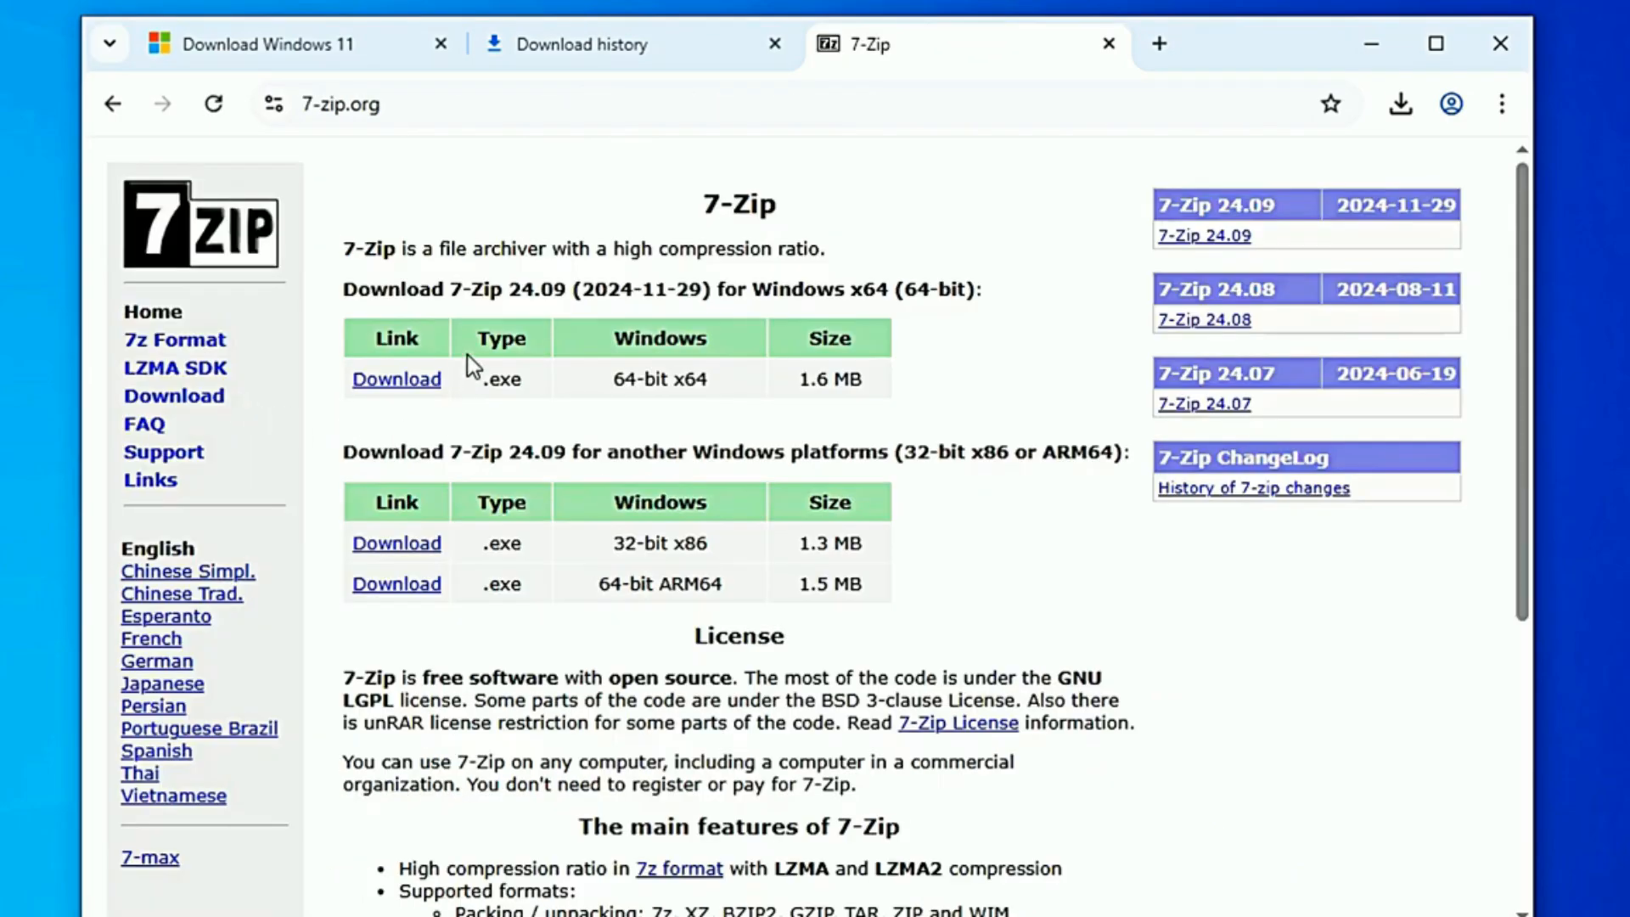
Download the 7-Zip 24.09 installer for 64-bit x64 Windows and show it in the full download history.
click(403, 384)
click(1401, 103)
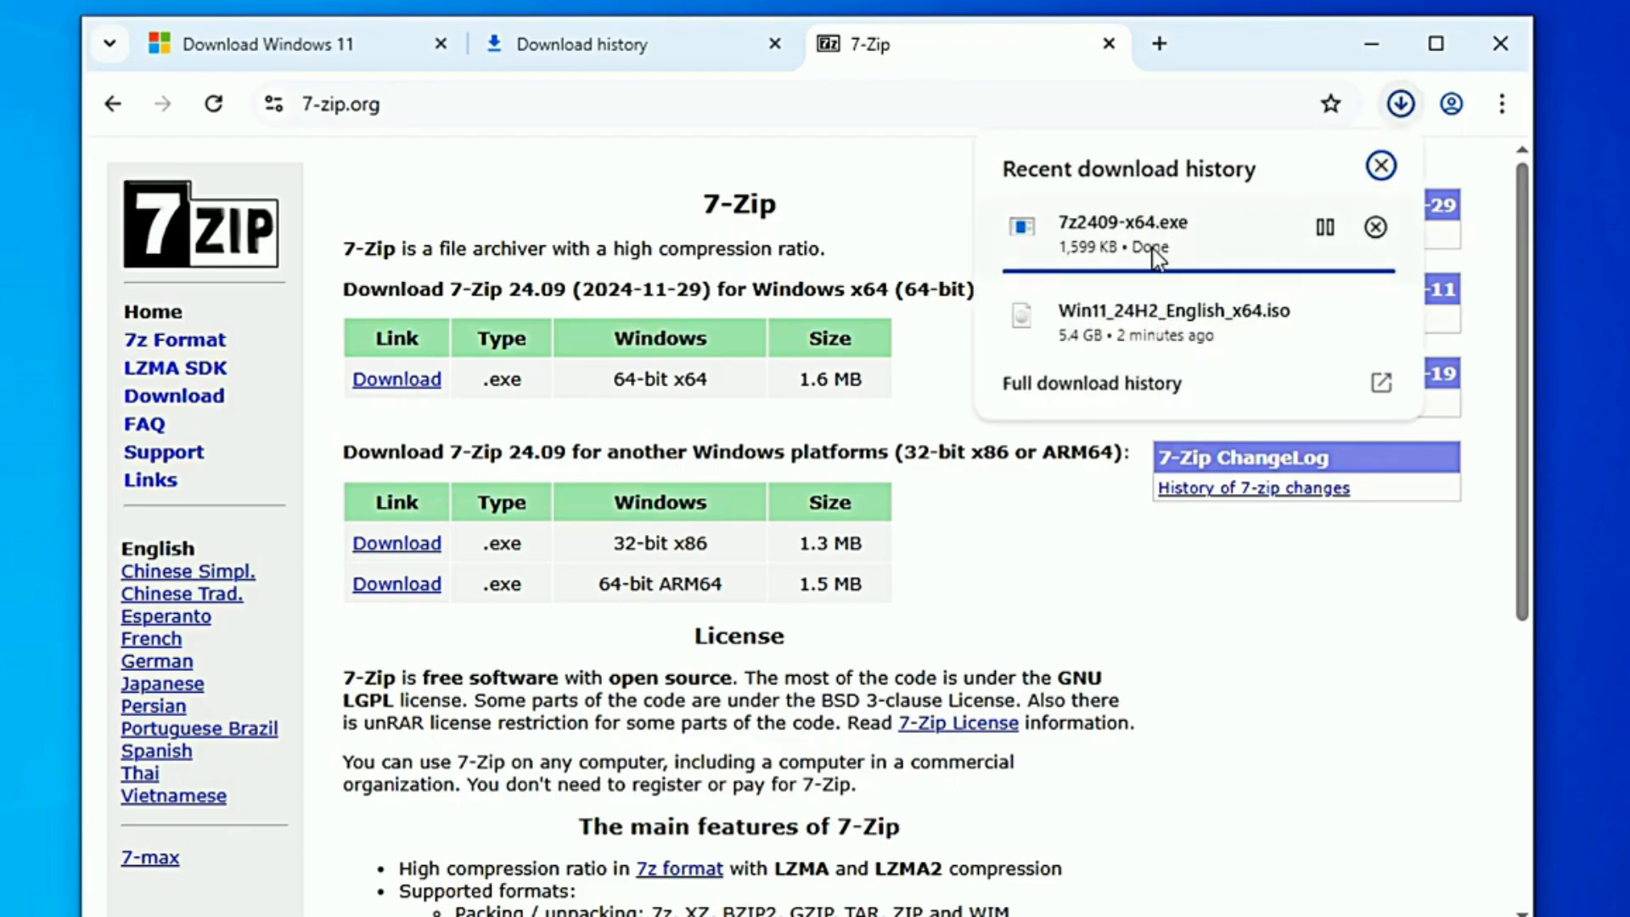
click(1247, 396)
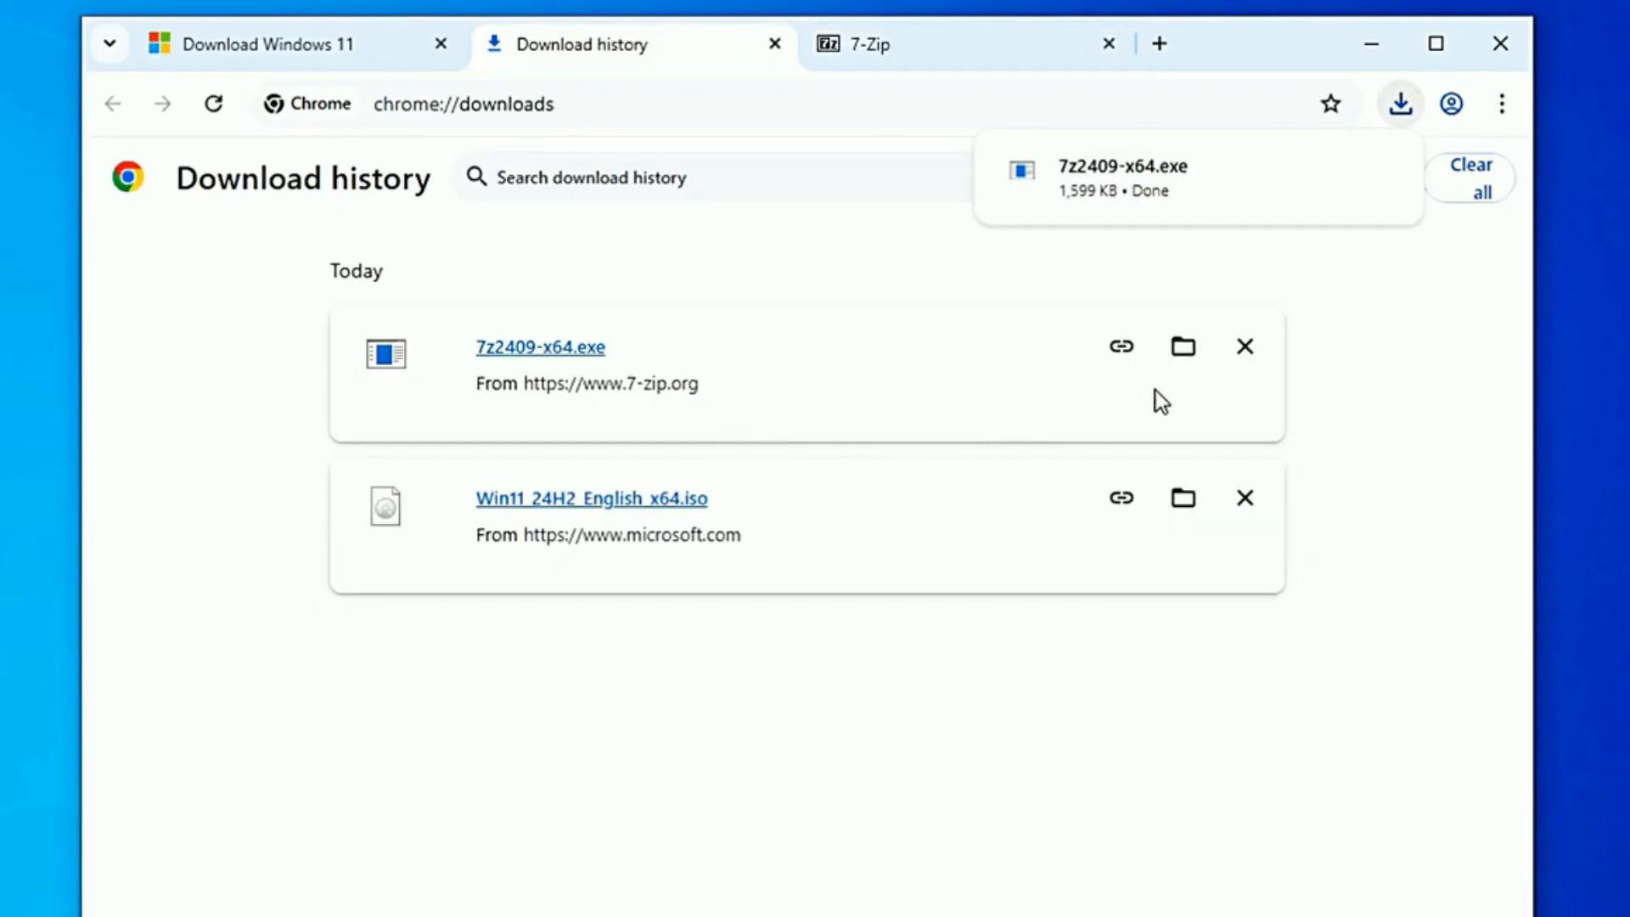
Show 7z2409-x64.exe in its folder, run it as administrator, and install 7-Zip to C:\Program Files\7-Zip\.
click(1185, 352)
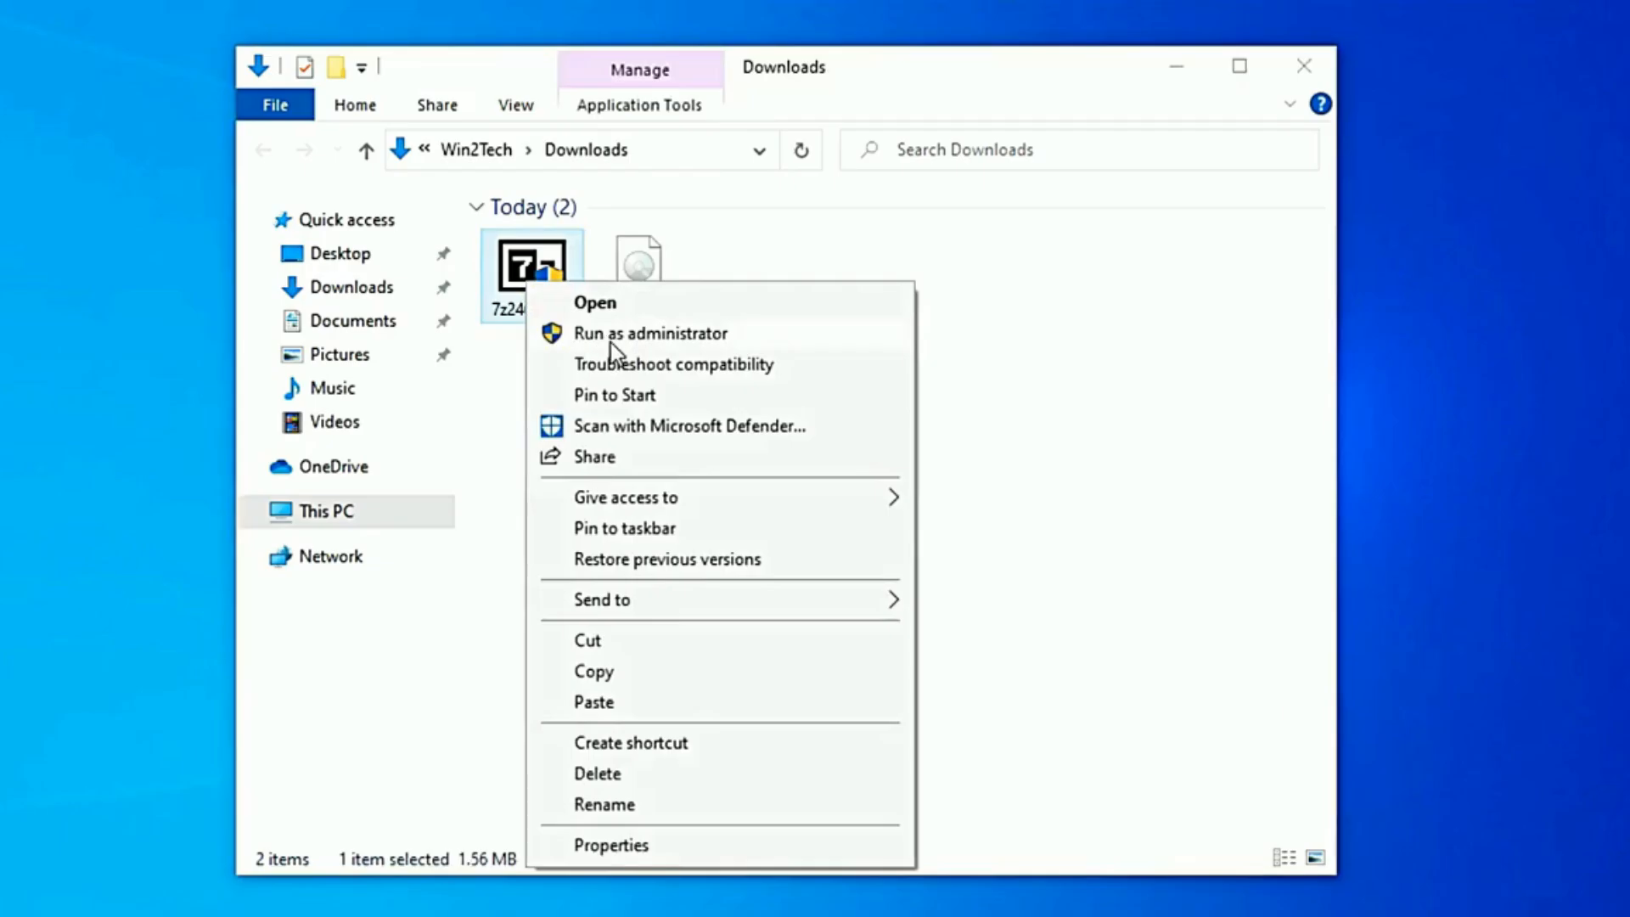
click(611, 332)
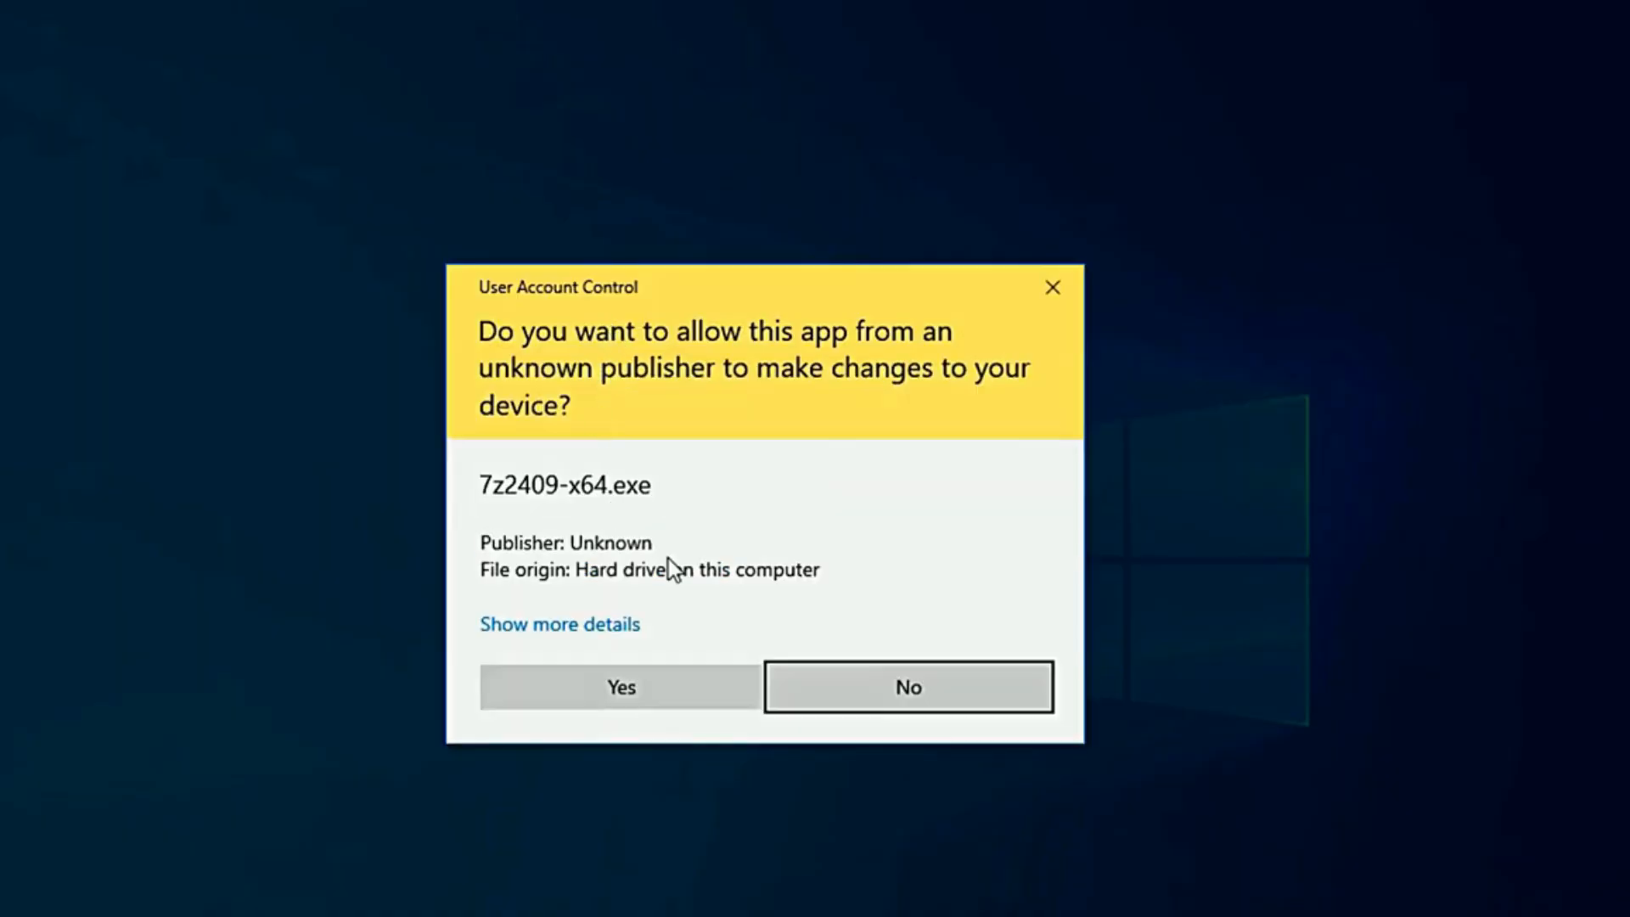
click(655, 698)
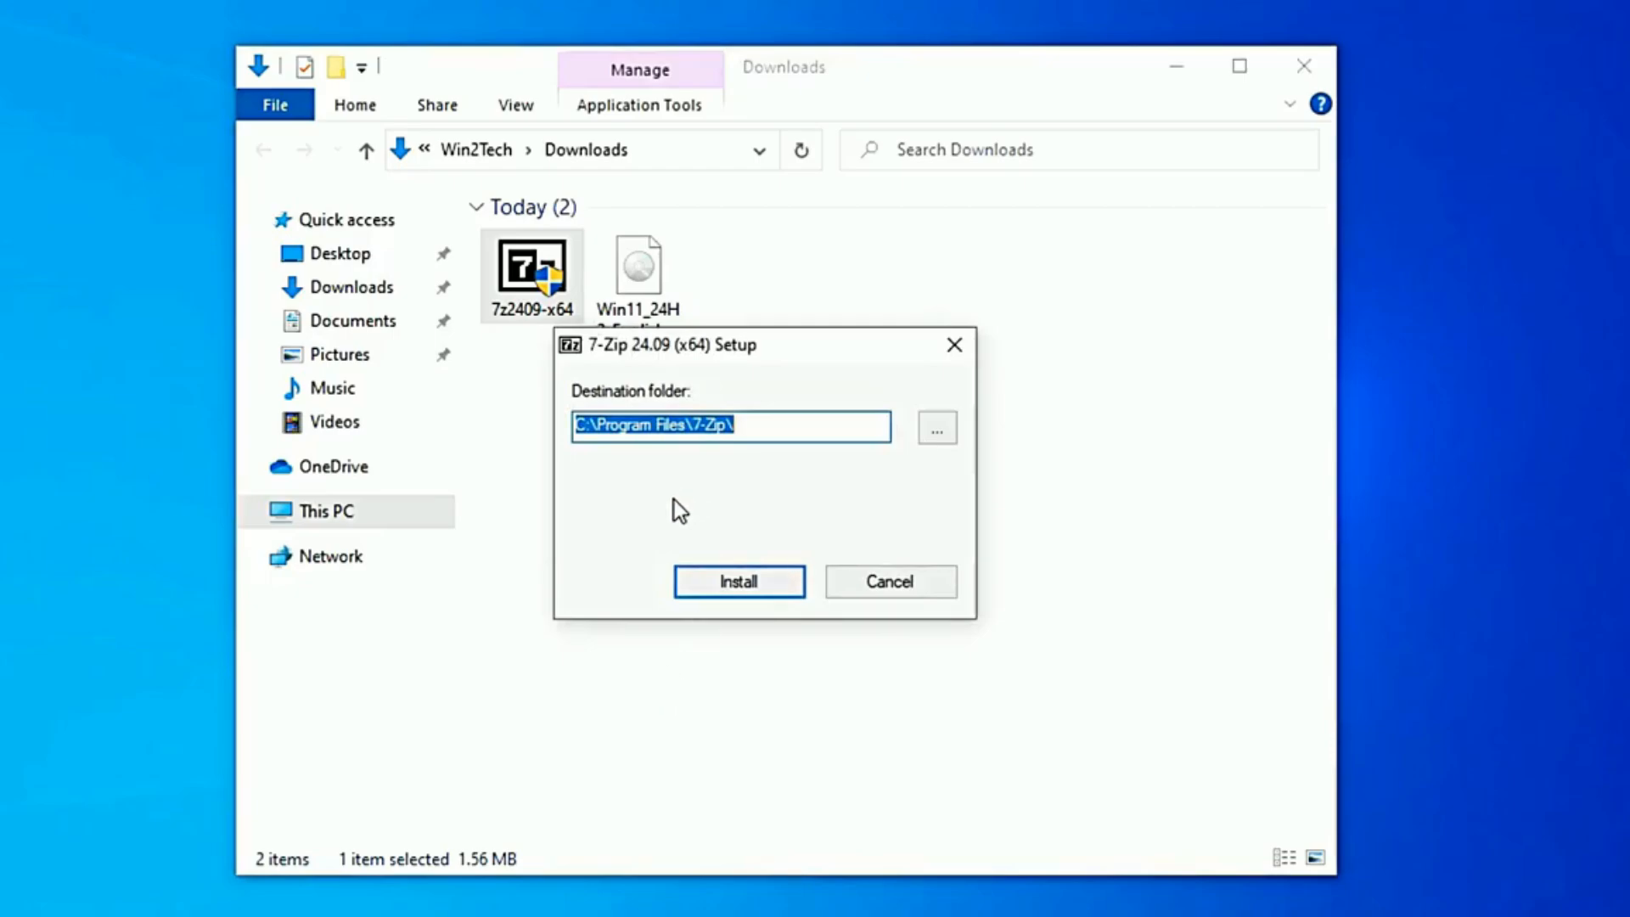
click(755, 582)
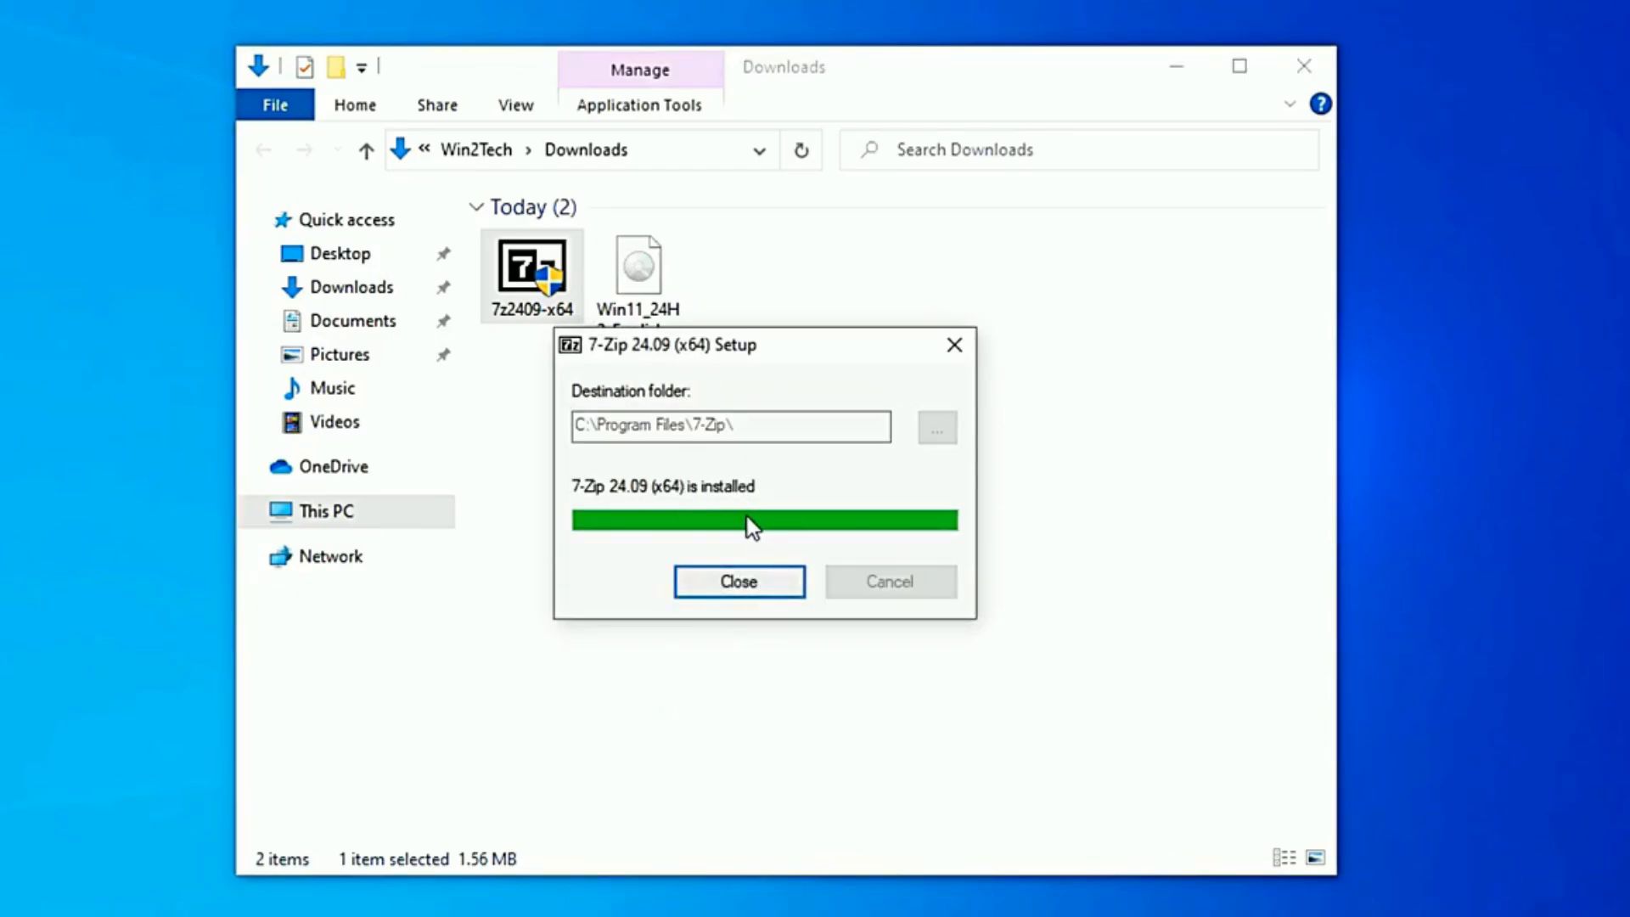
click(737, 585)
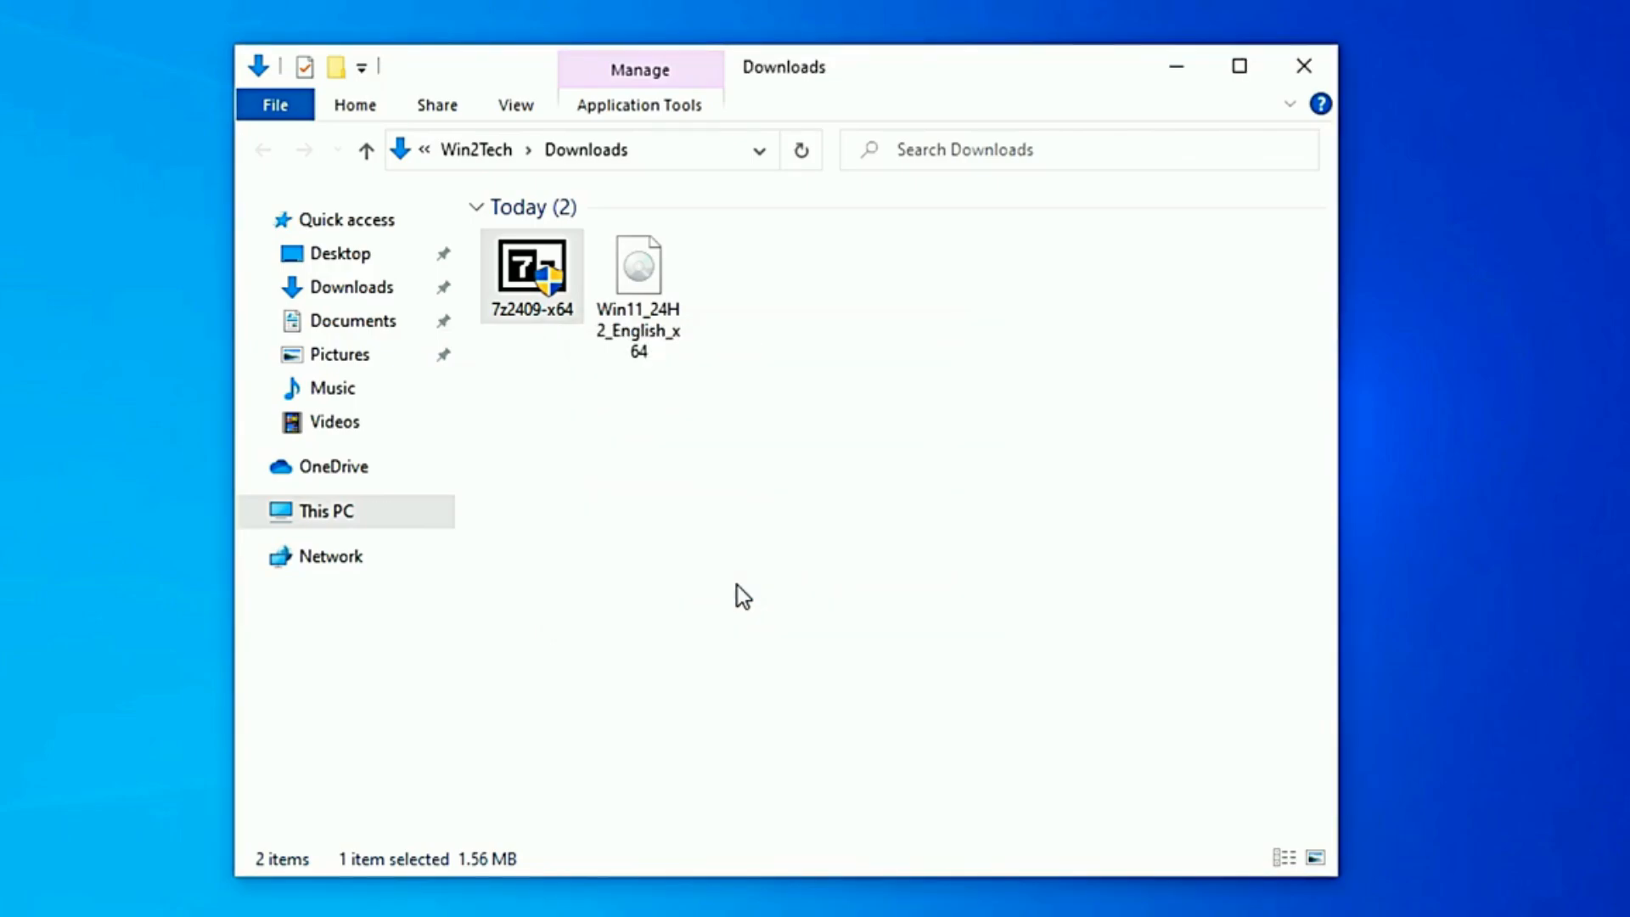
Extract the Windows 11 ISO with 7-Zip into a Win11_24H2_English_x64 subfolder of Downloads, keeping full pathnames.
right_click(645, 306)
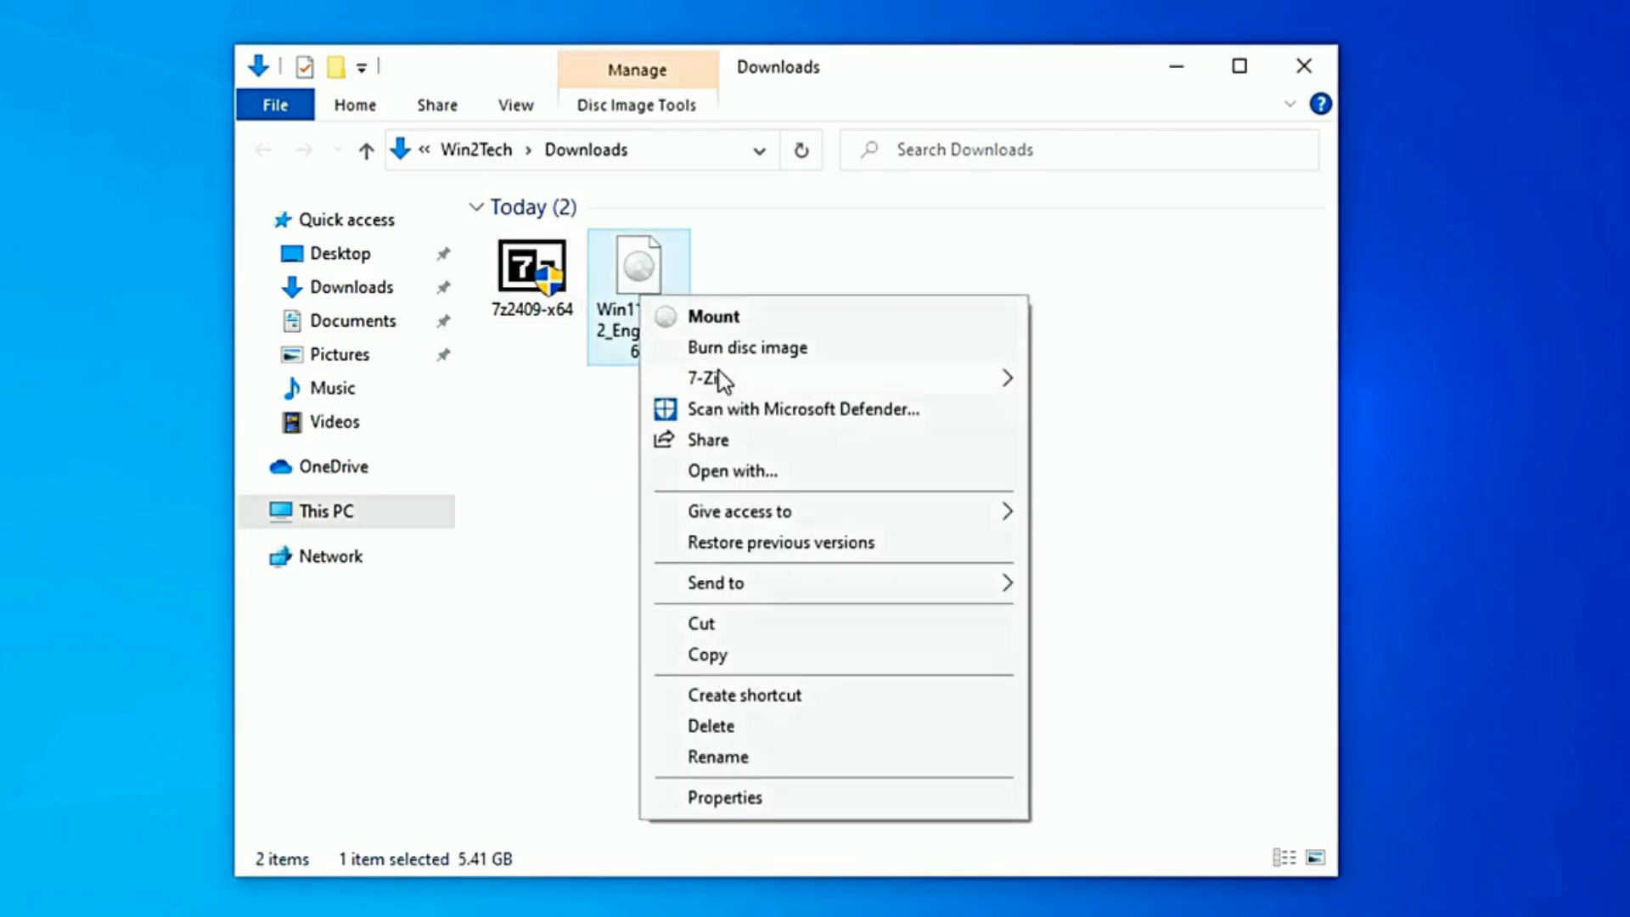
mouse_move(718, 383)
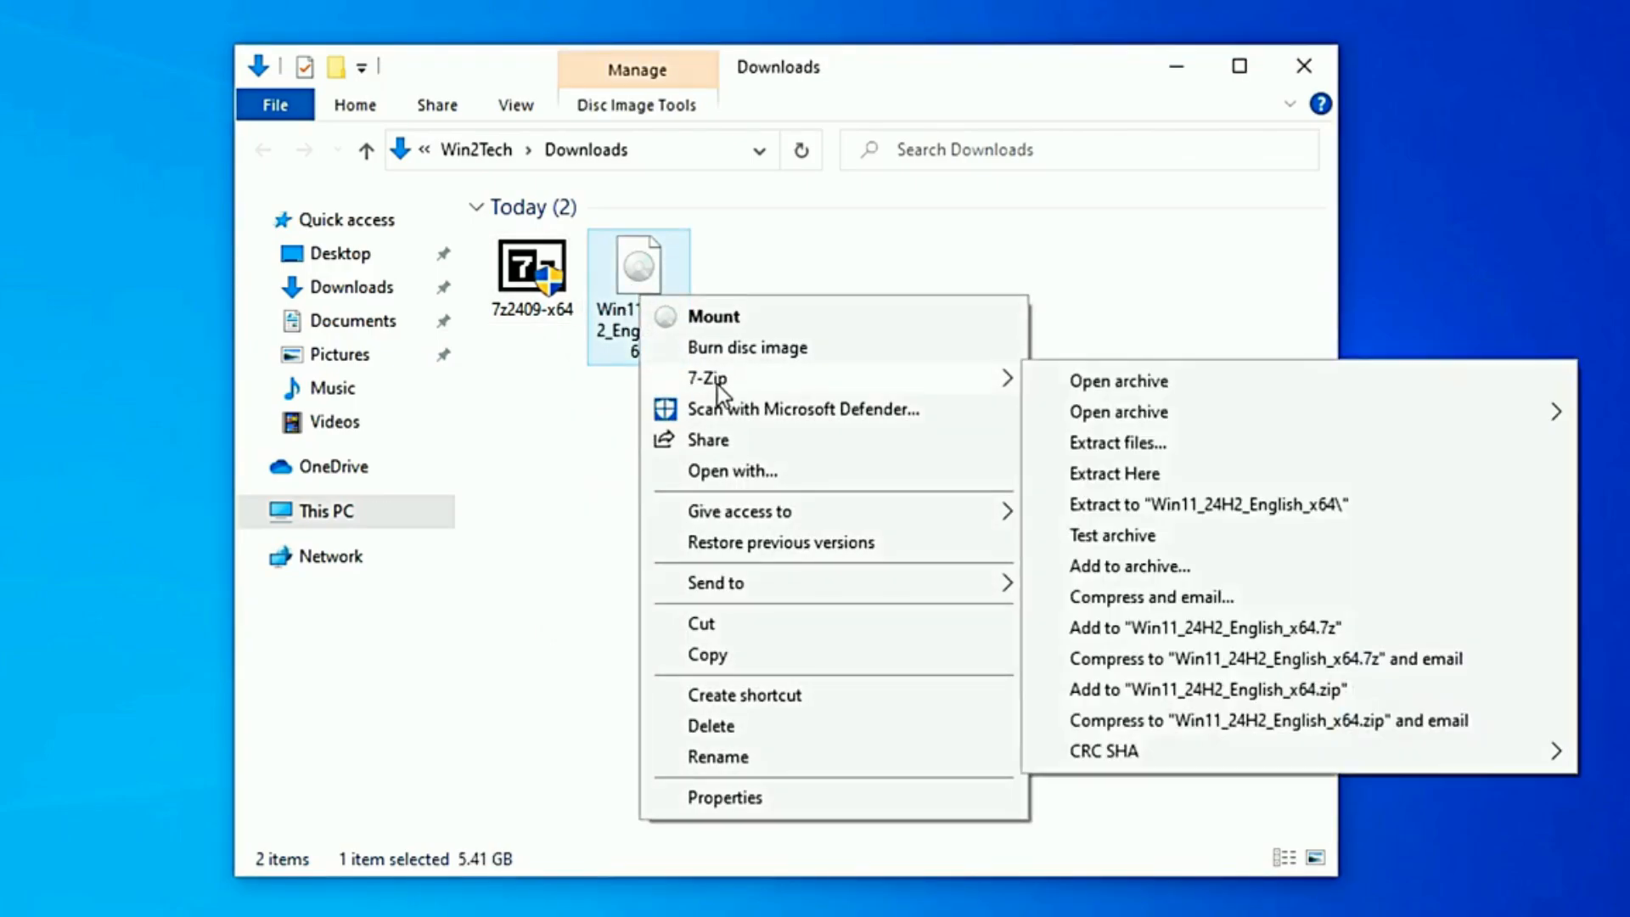
click(1114, 443)
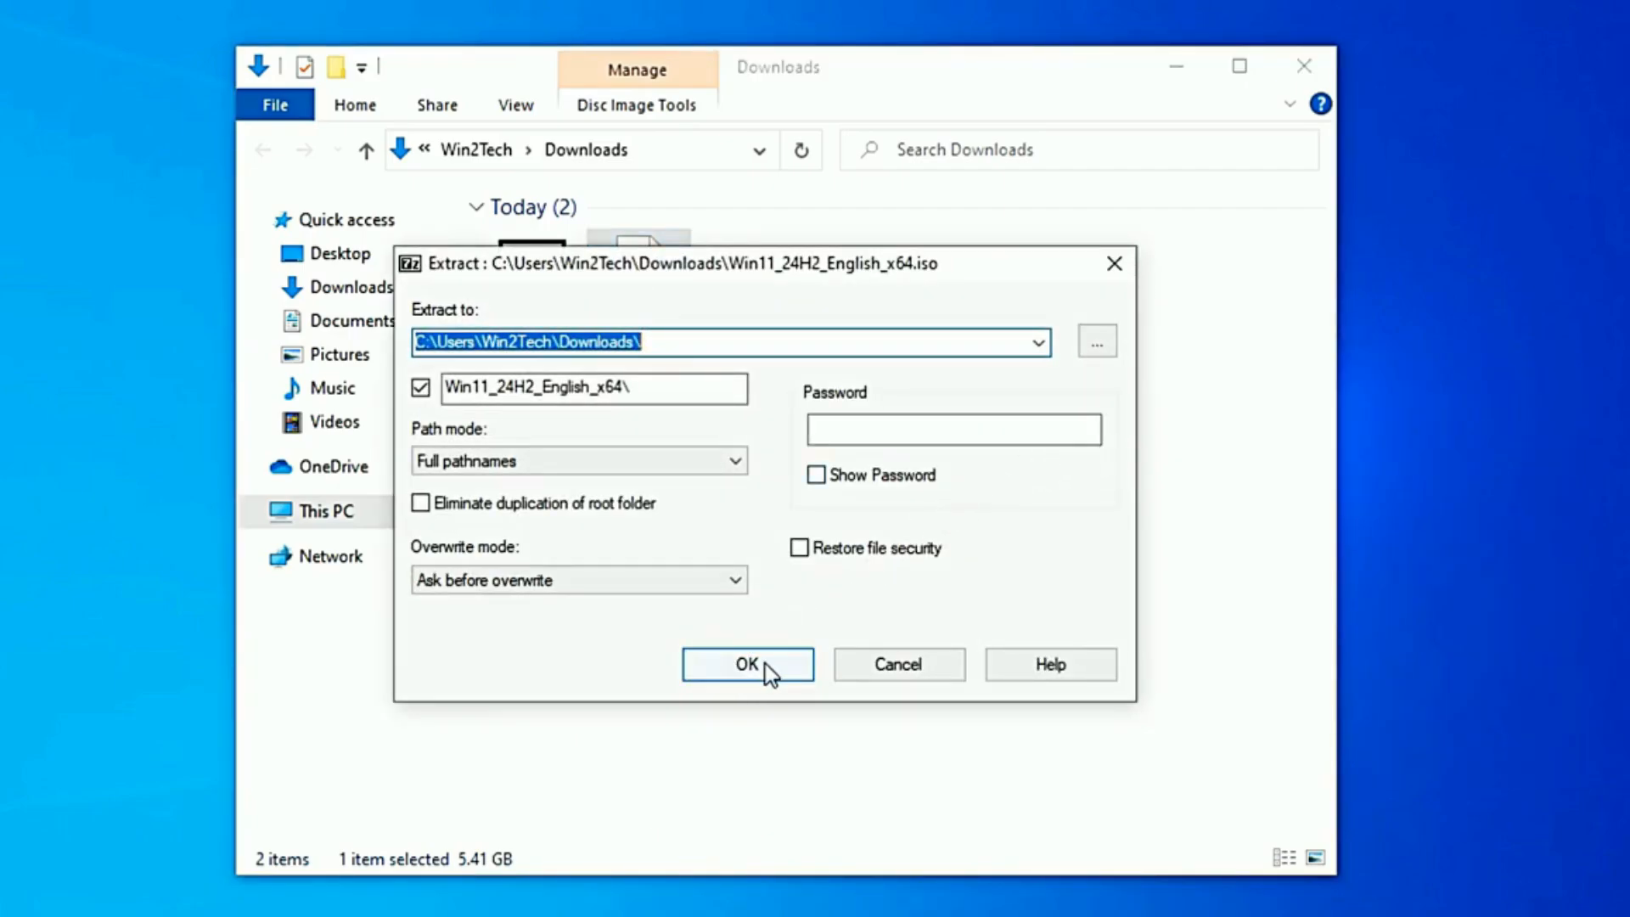
click(751, 665)
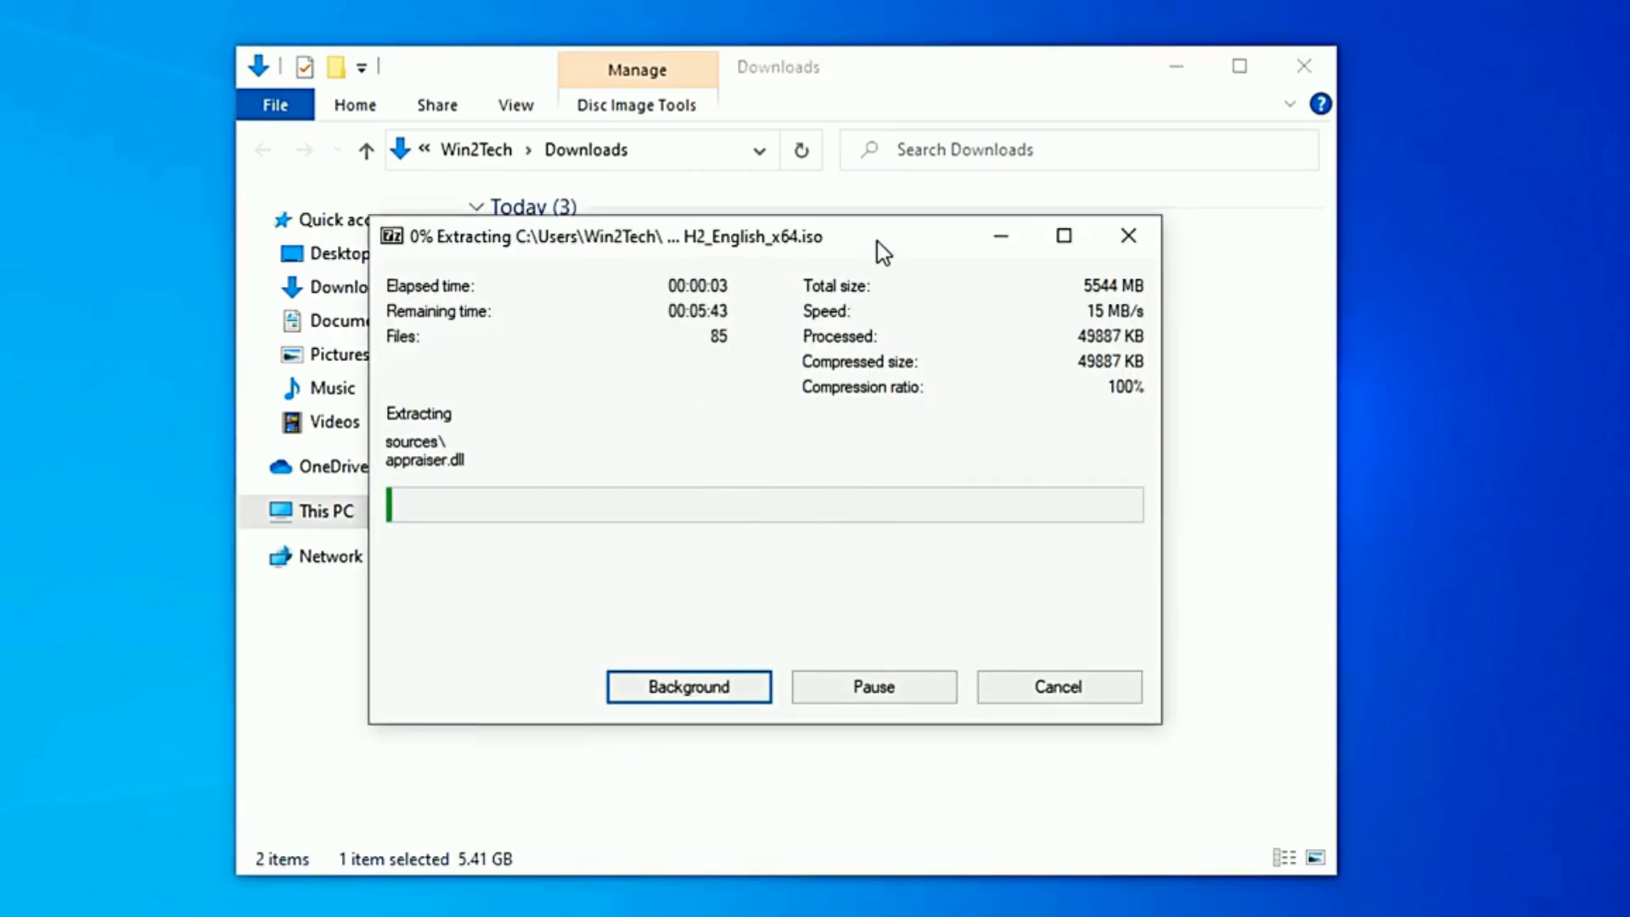
Move the extraction progress window aside and, once extraction ends, open the extracted Win11_24H2_English_x64 folder in Downloads.
drag(878, 241, 1229, 441)
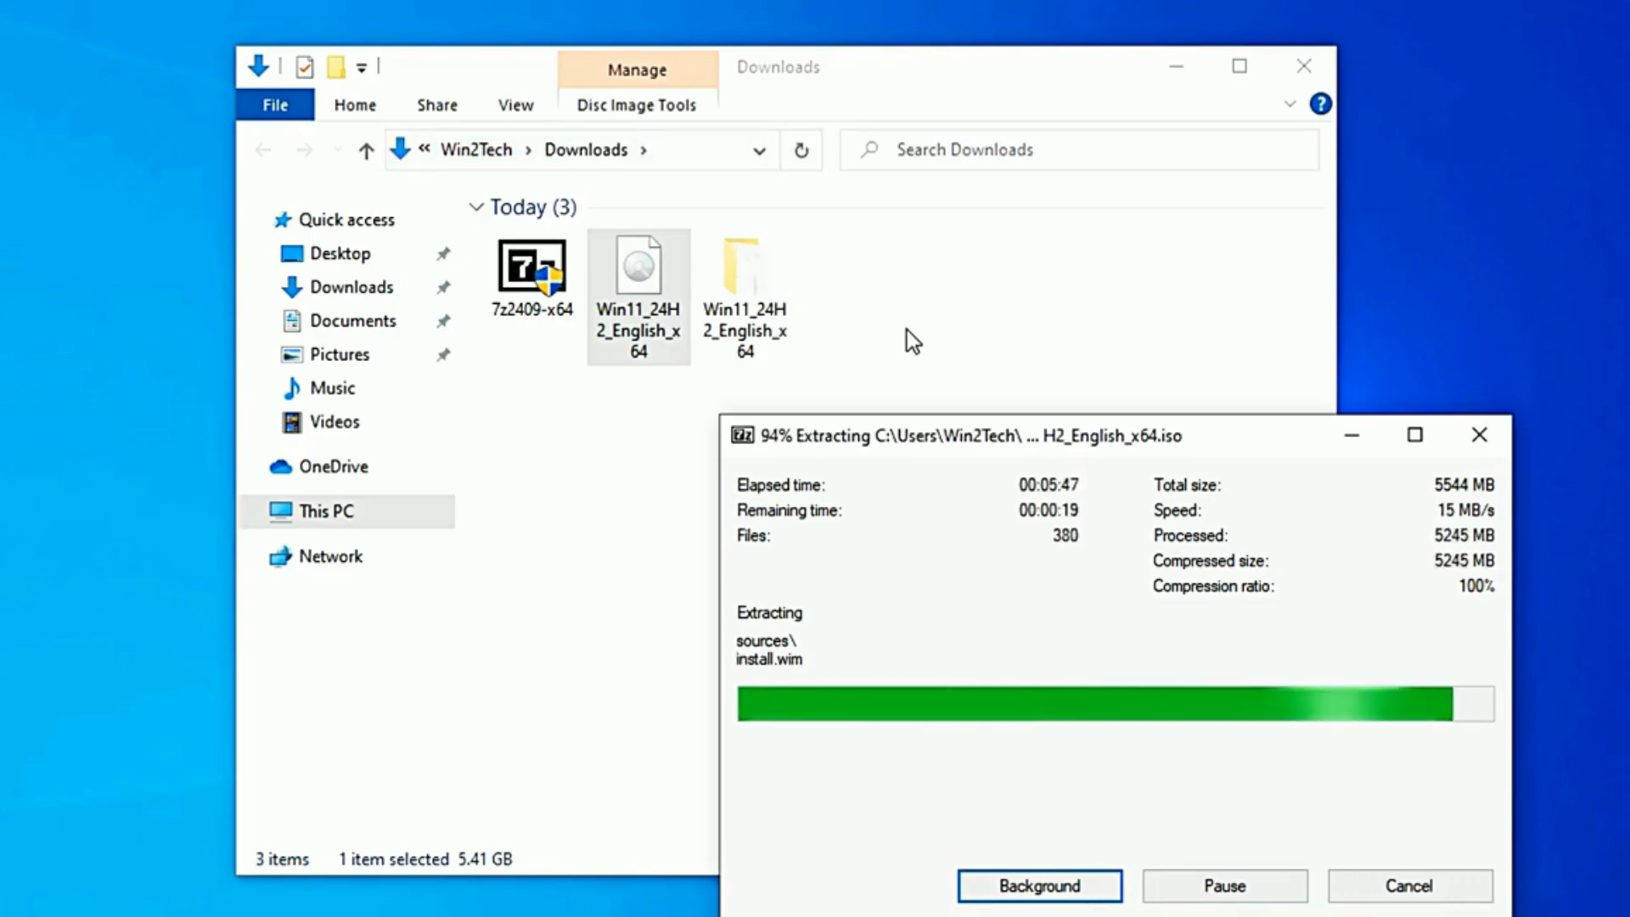
click(744, 288)
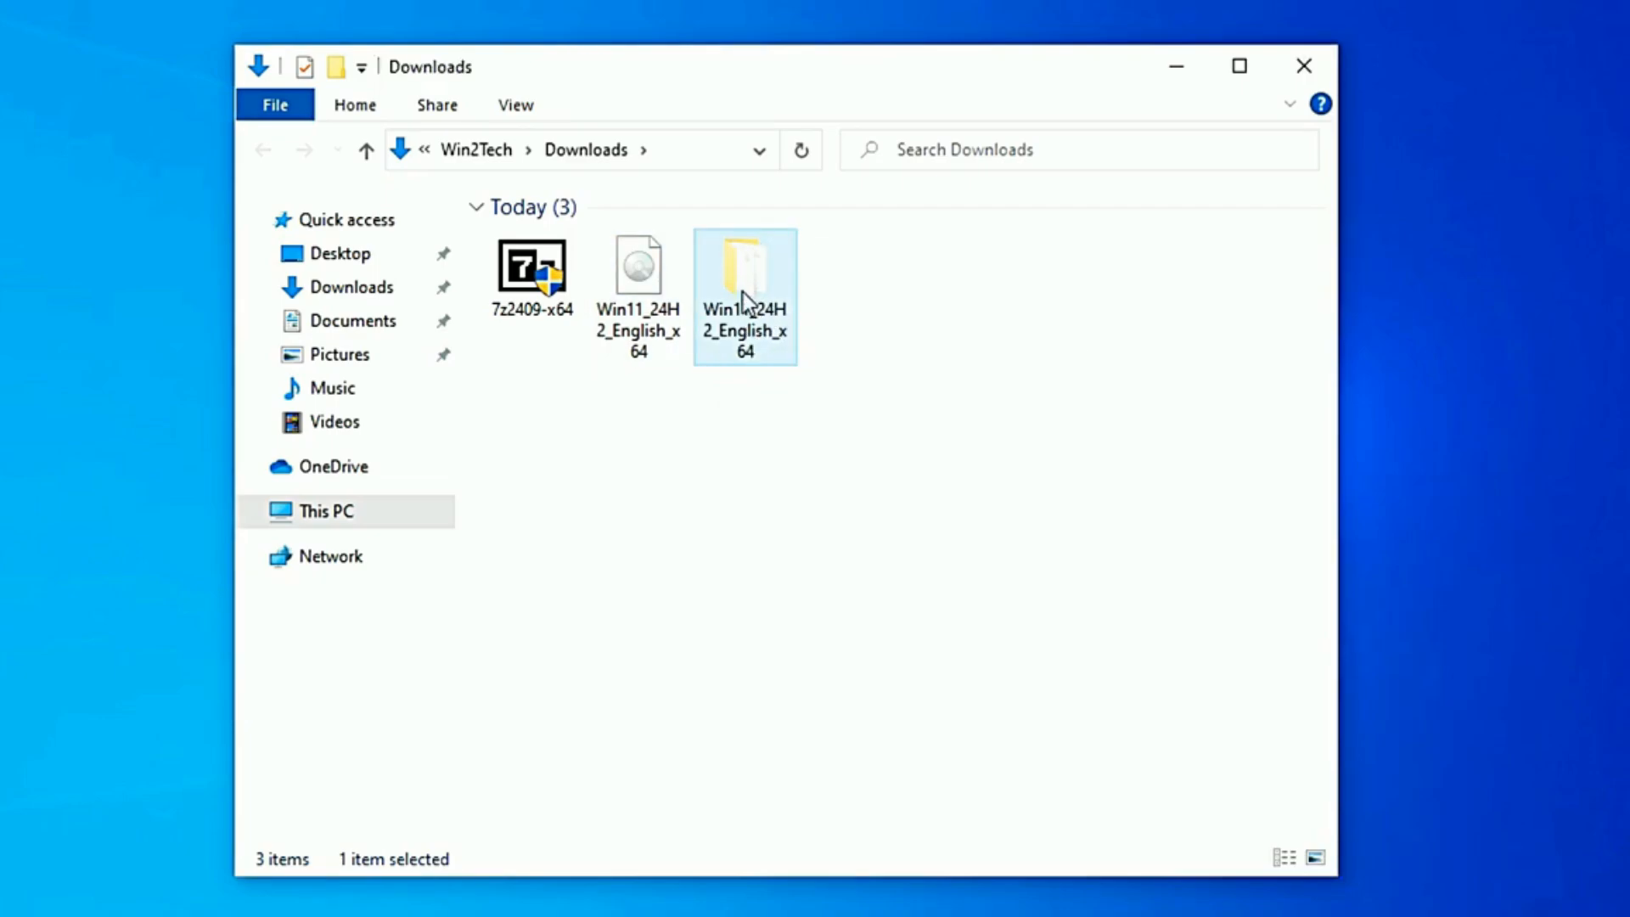
double_click(744, 293)
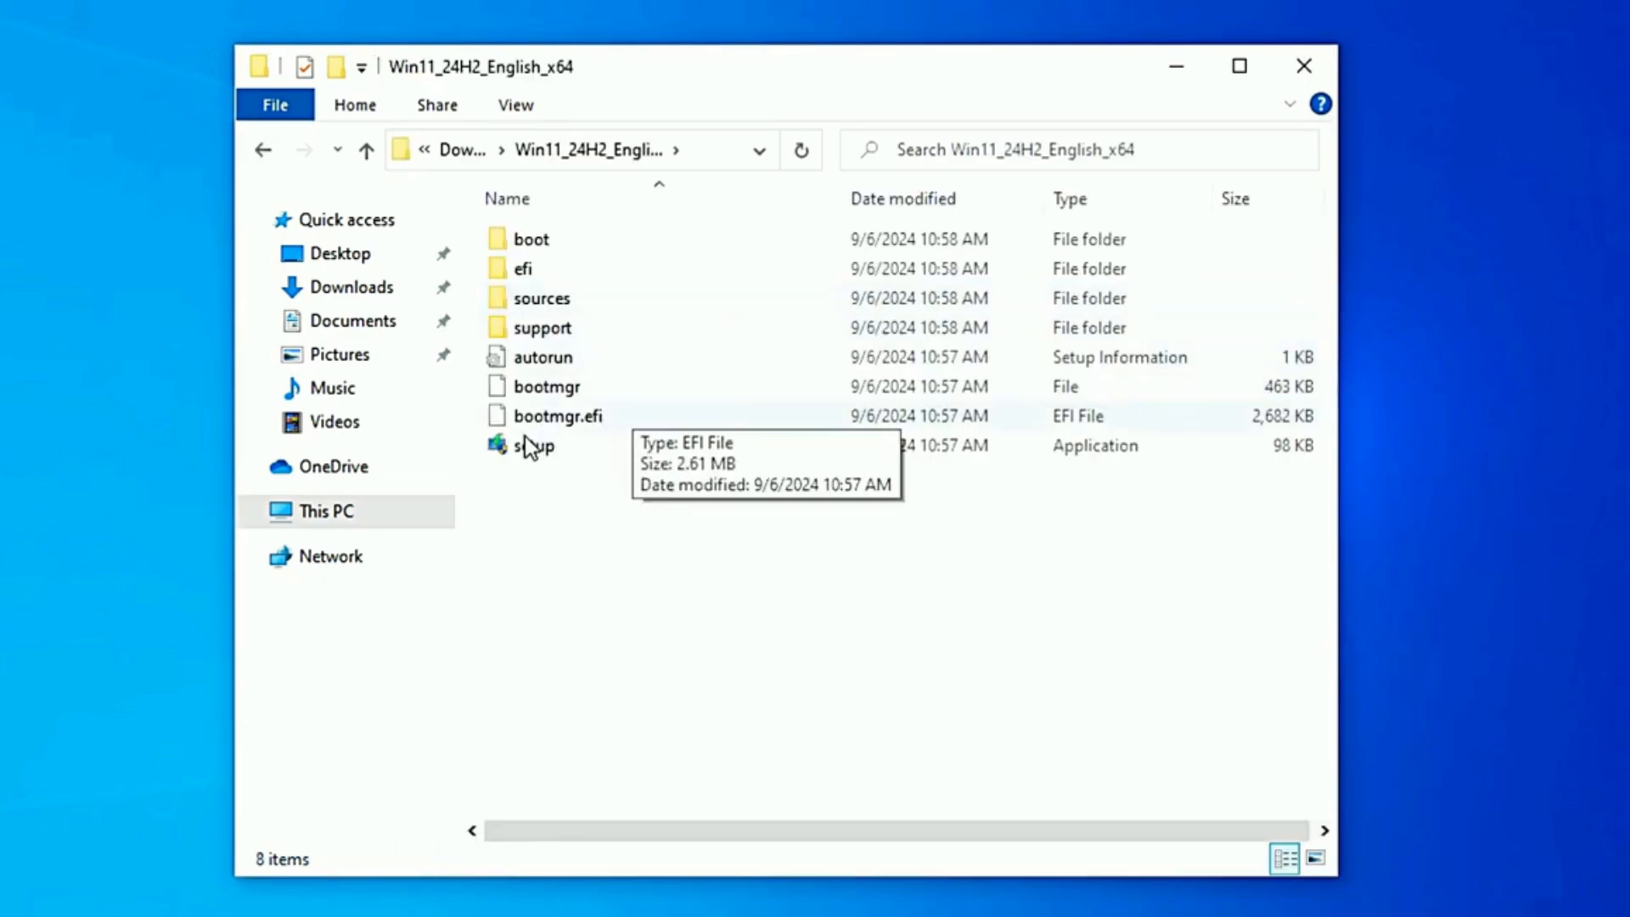
Try to install Windows 11 by running setup as administrator with the default update options, and close the installer after its requirements check.
click(574, 451)
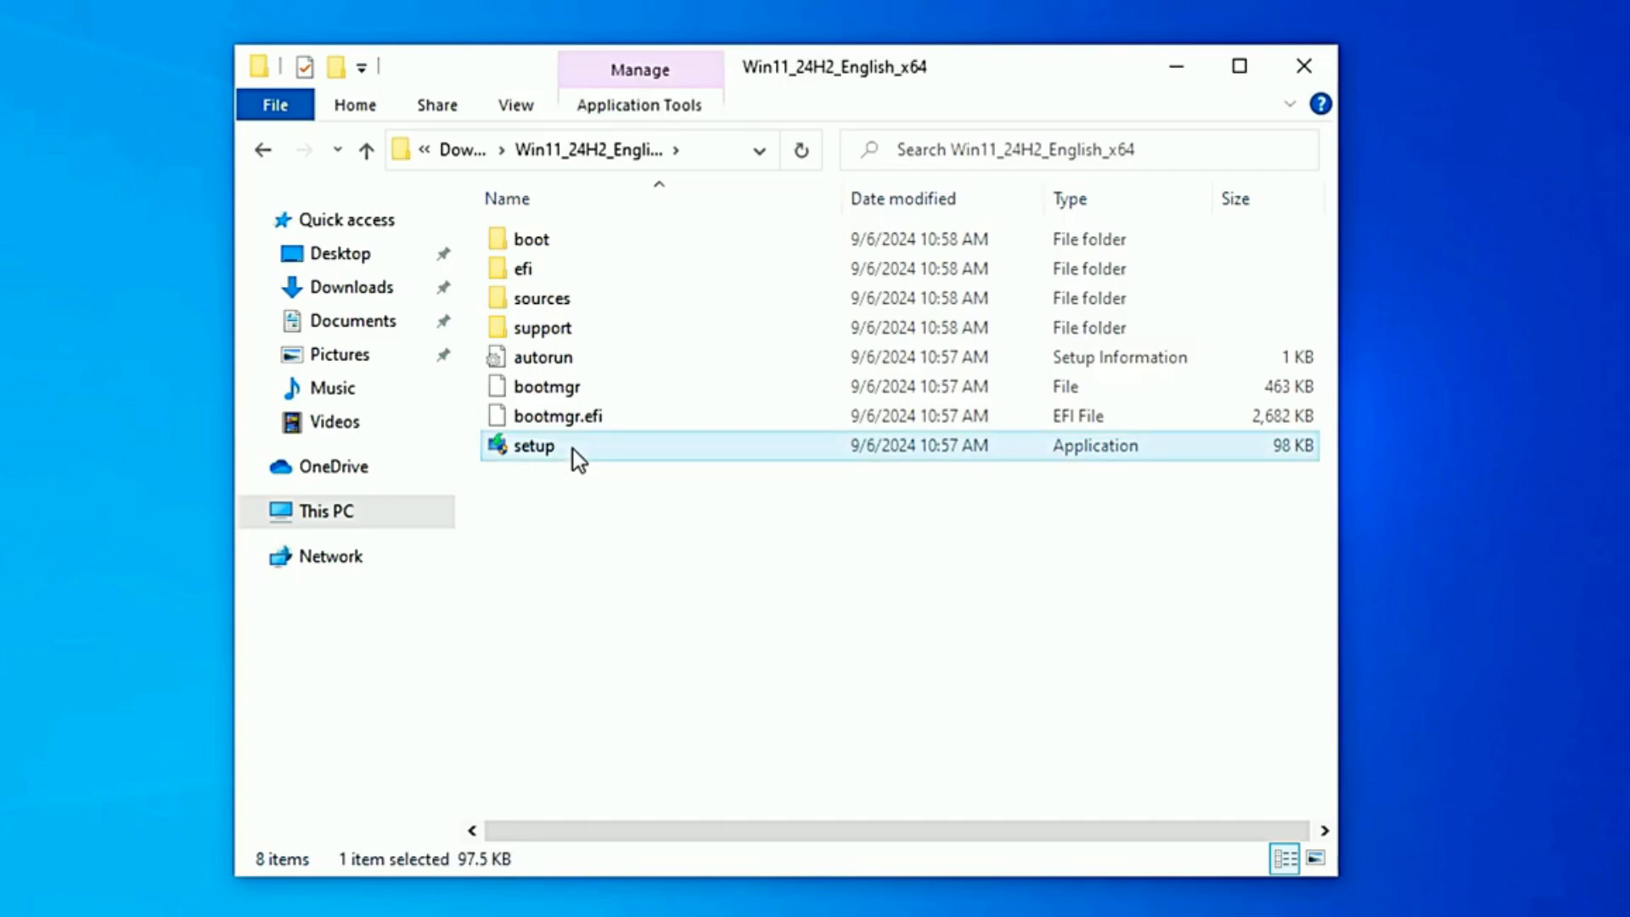
right_click(575, 458)
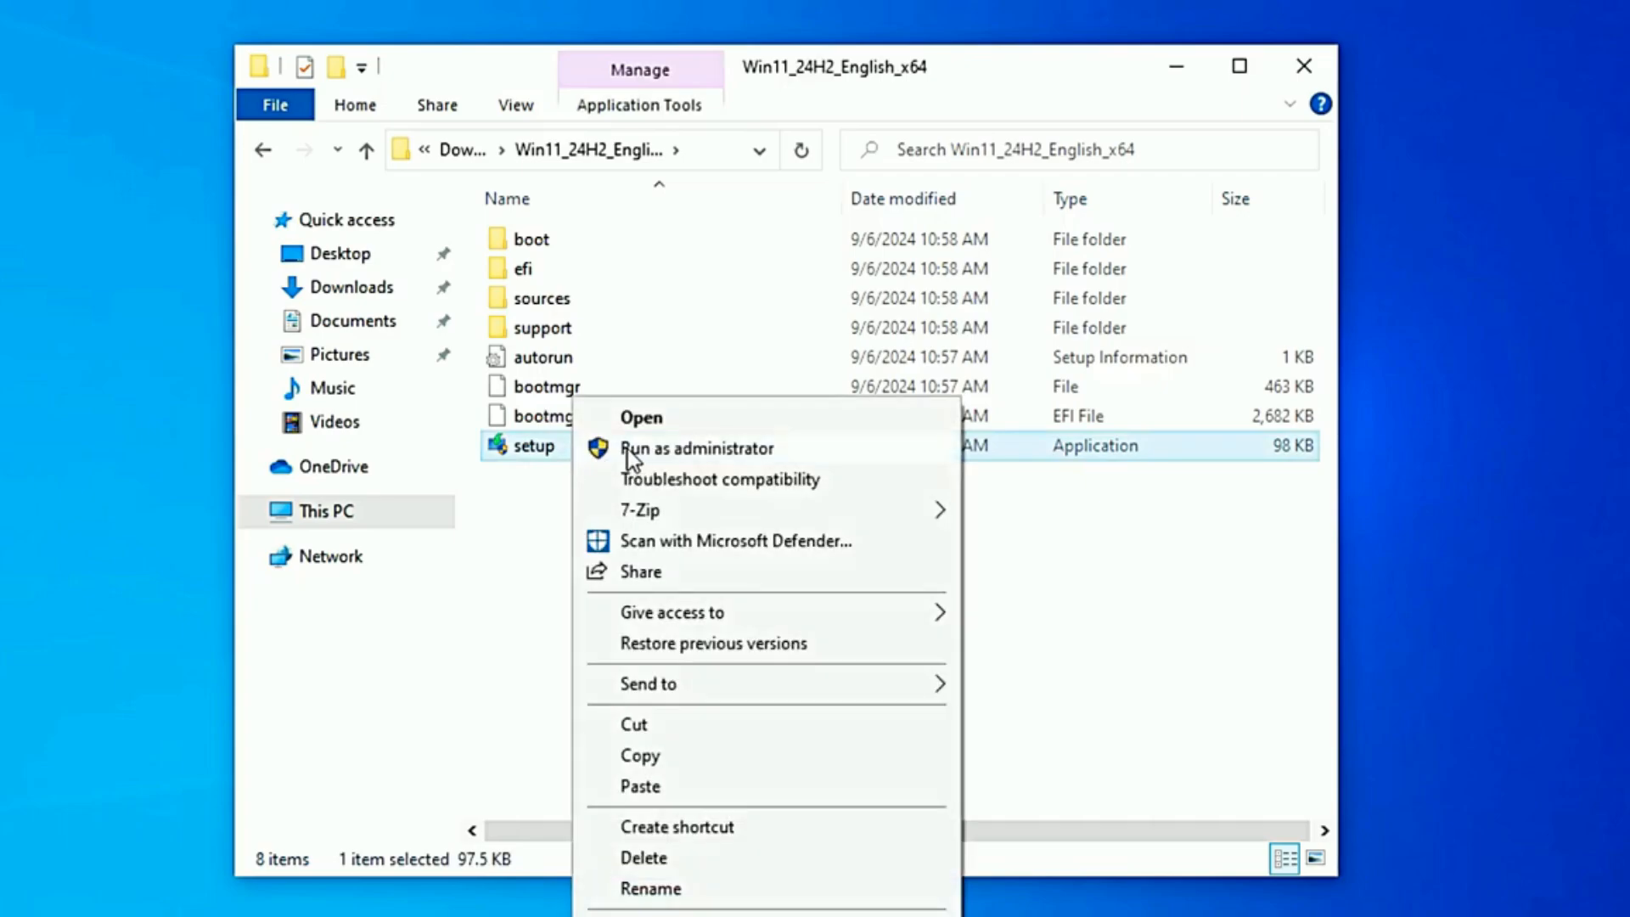
click(654, 453)
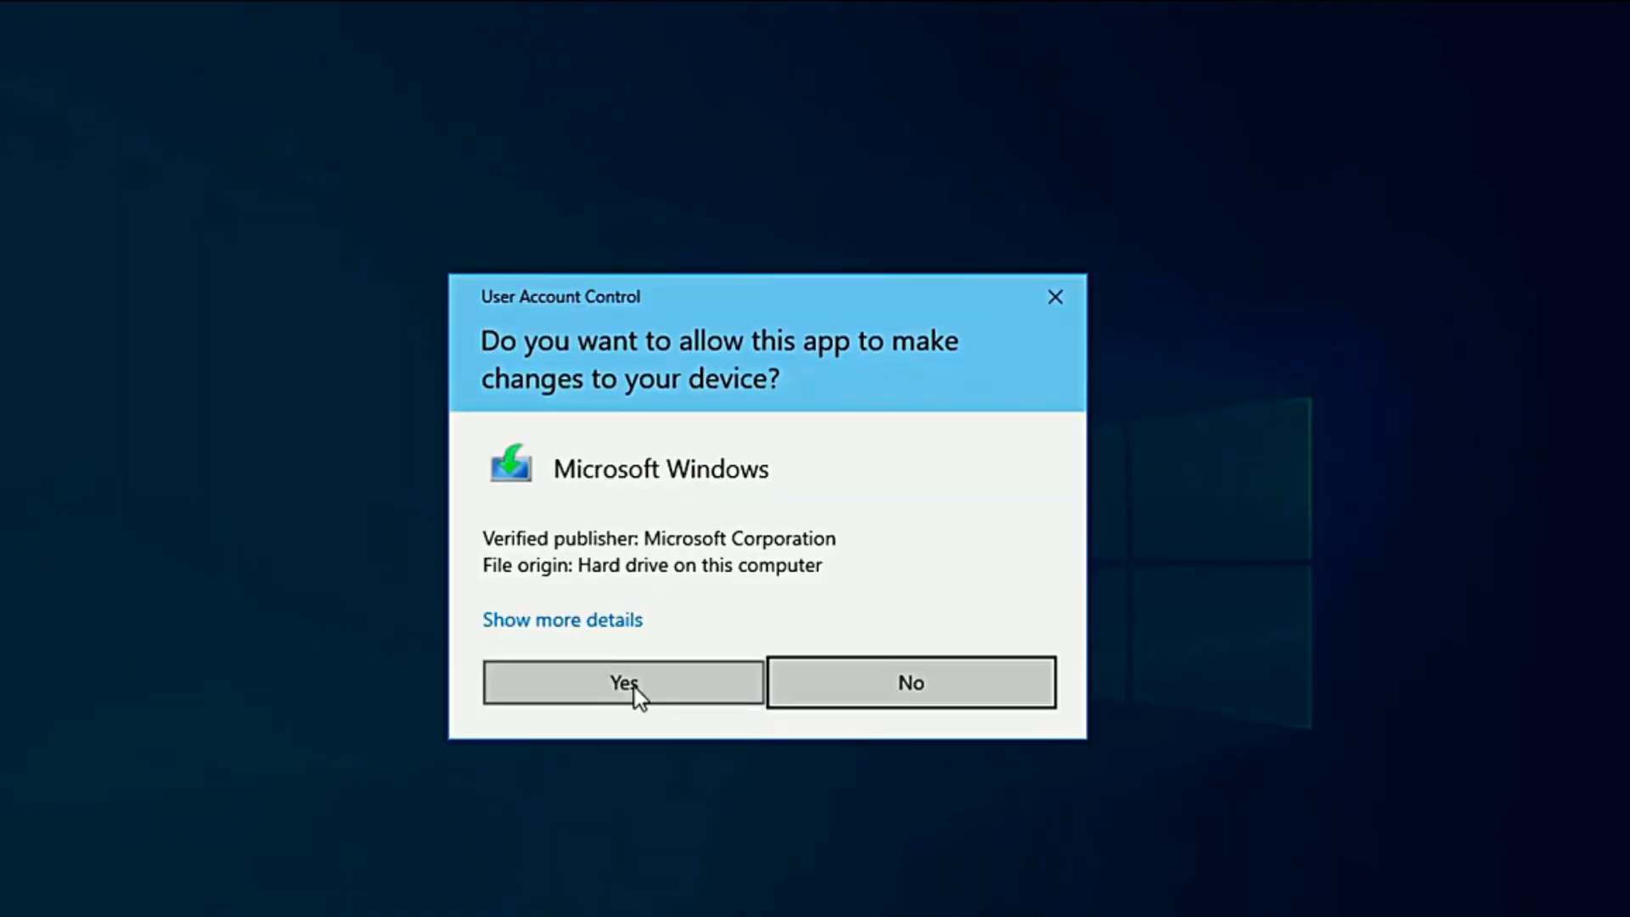
click(630, 676)
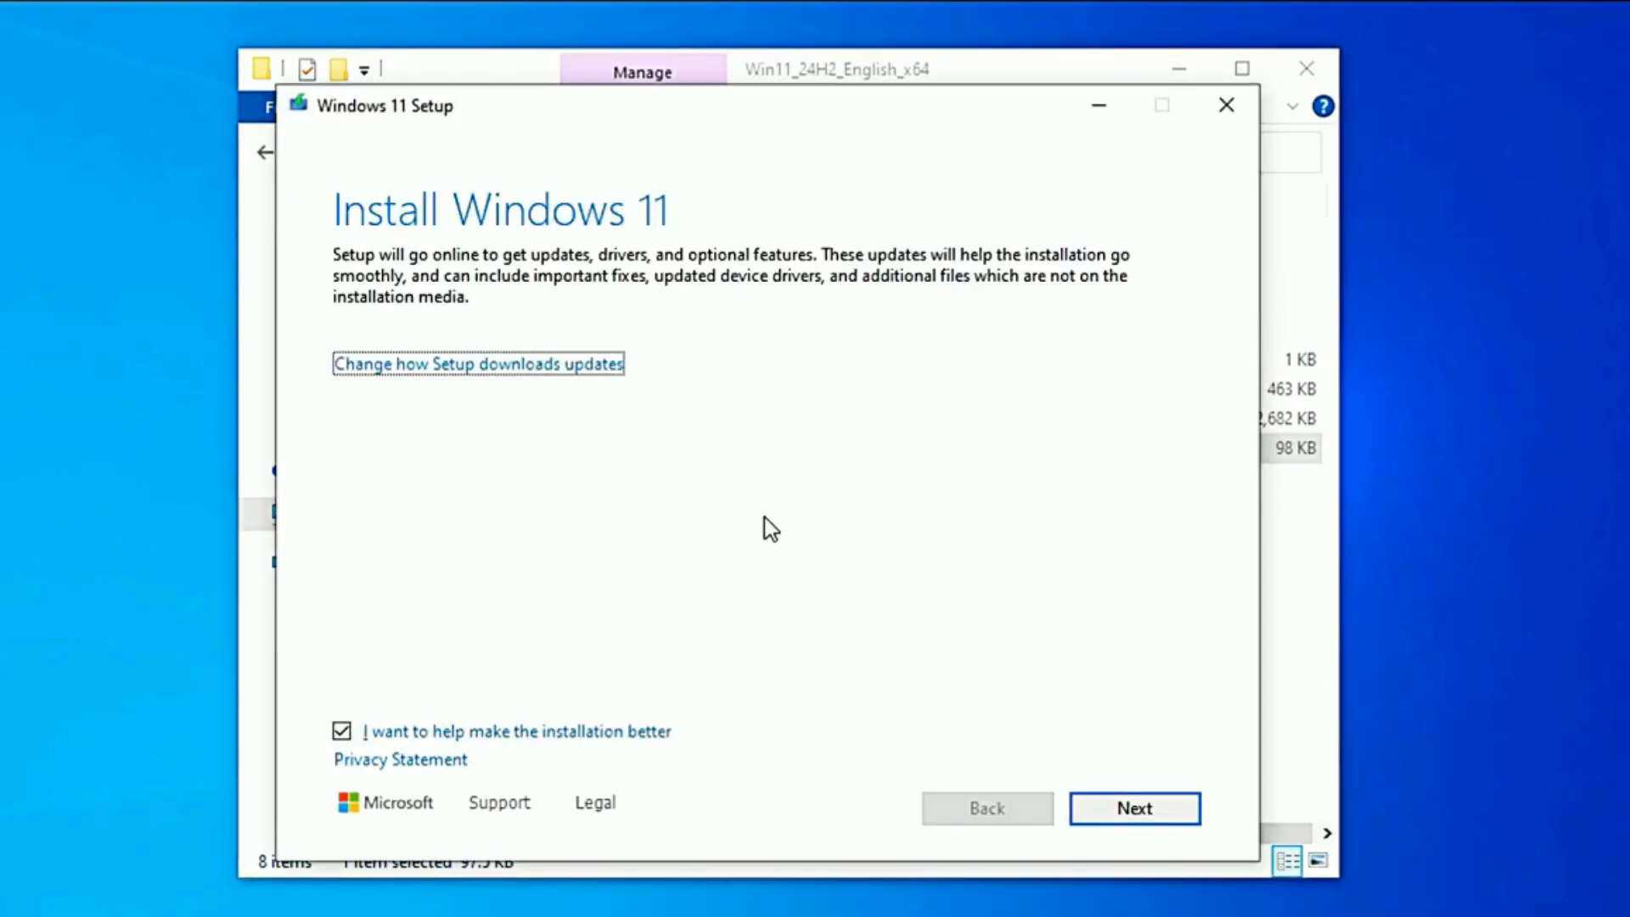
click(1134, 815)
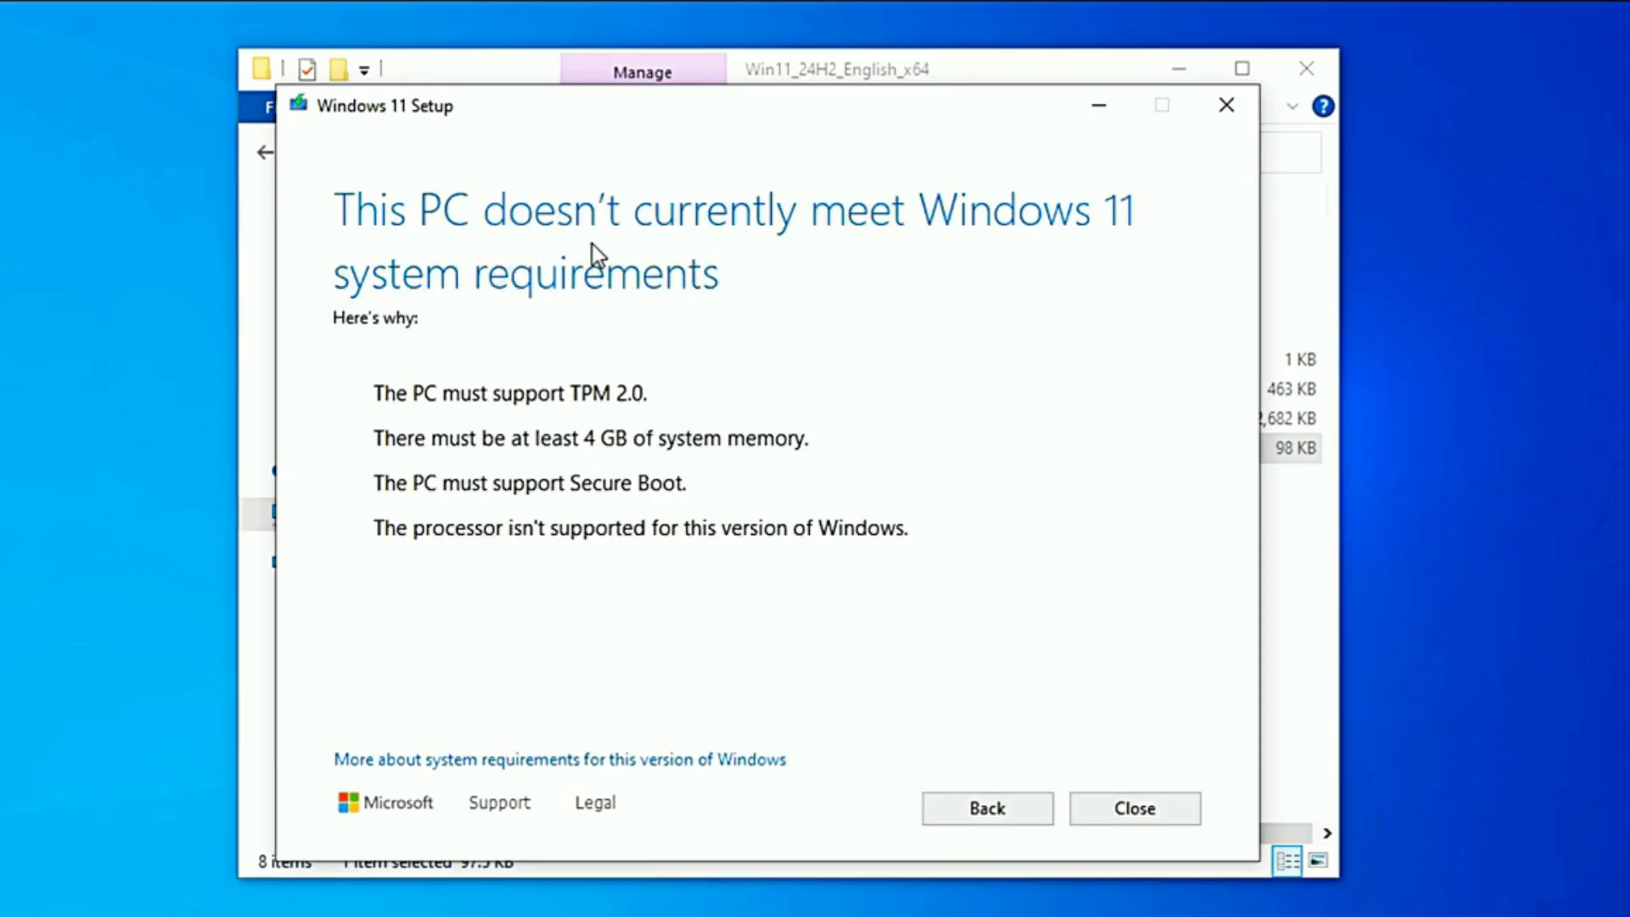
click(1127, 803)
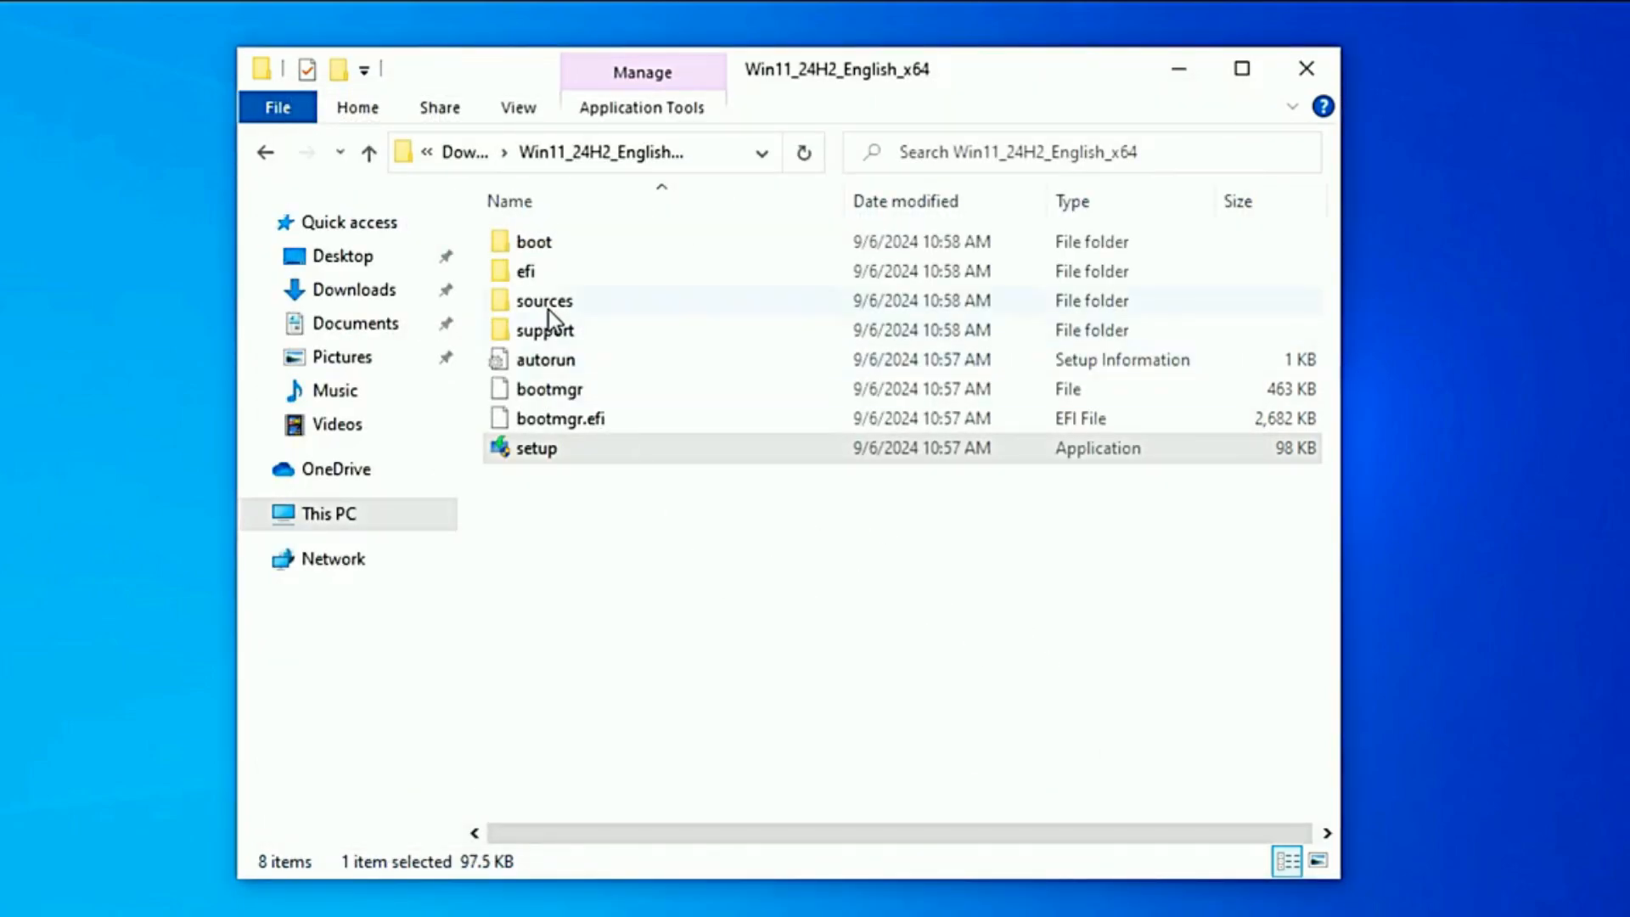
Open the sources folder inside the extracted files and launch Command Prompt as administrator.
click(570, 304)
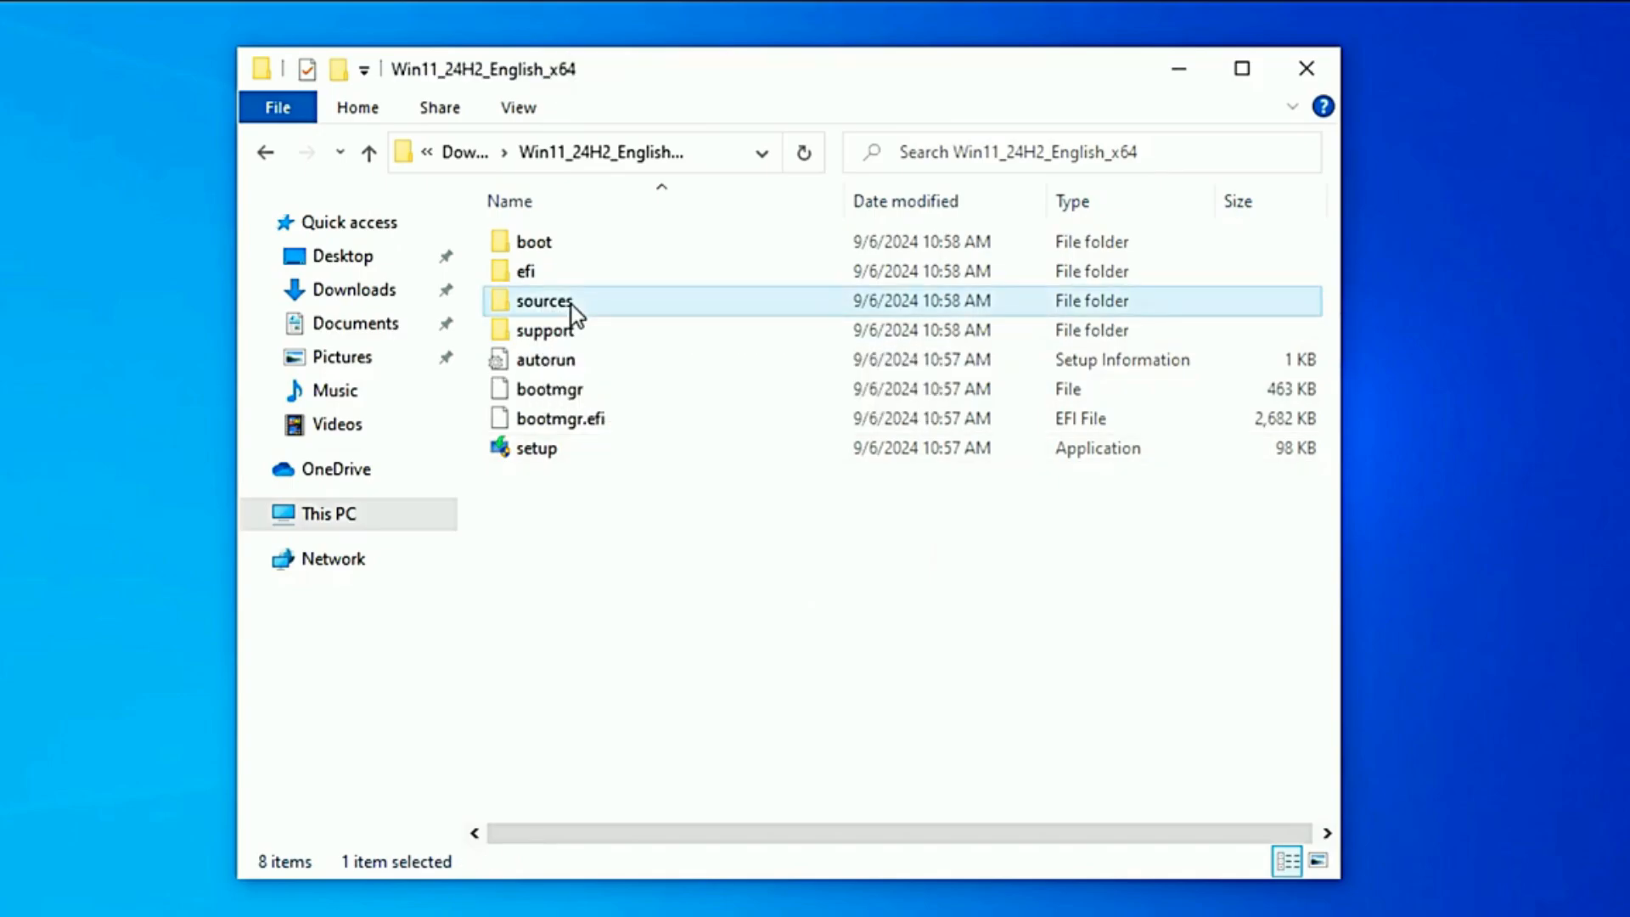
double_click(572, 304)
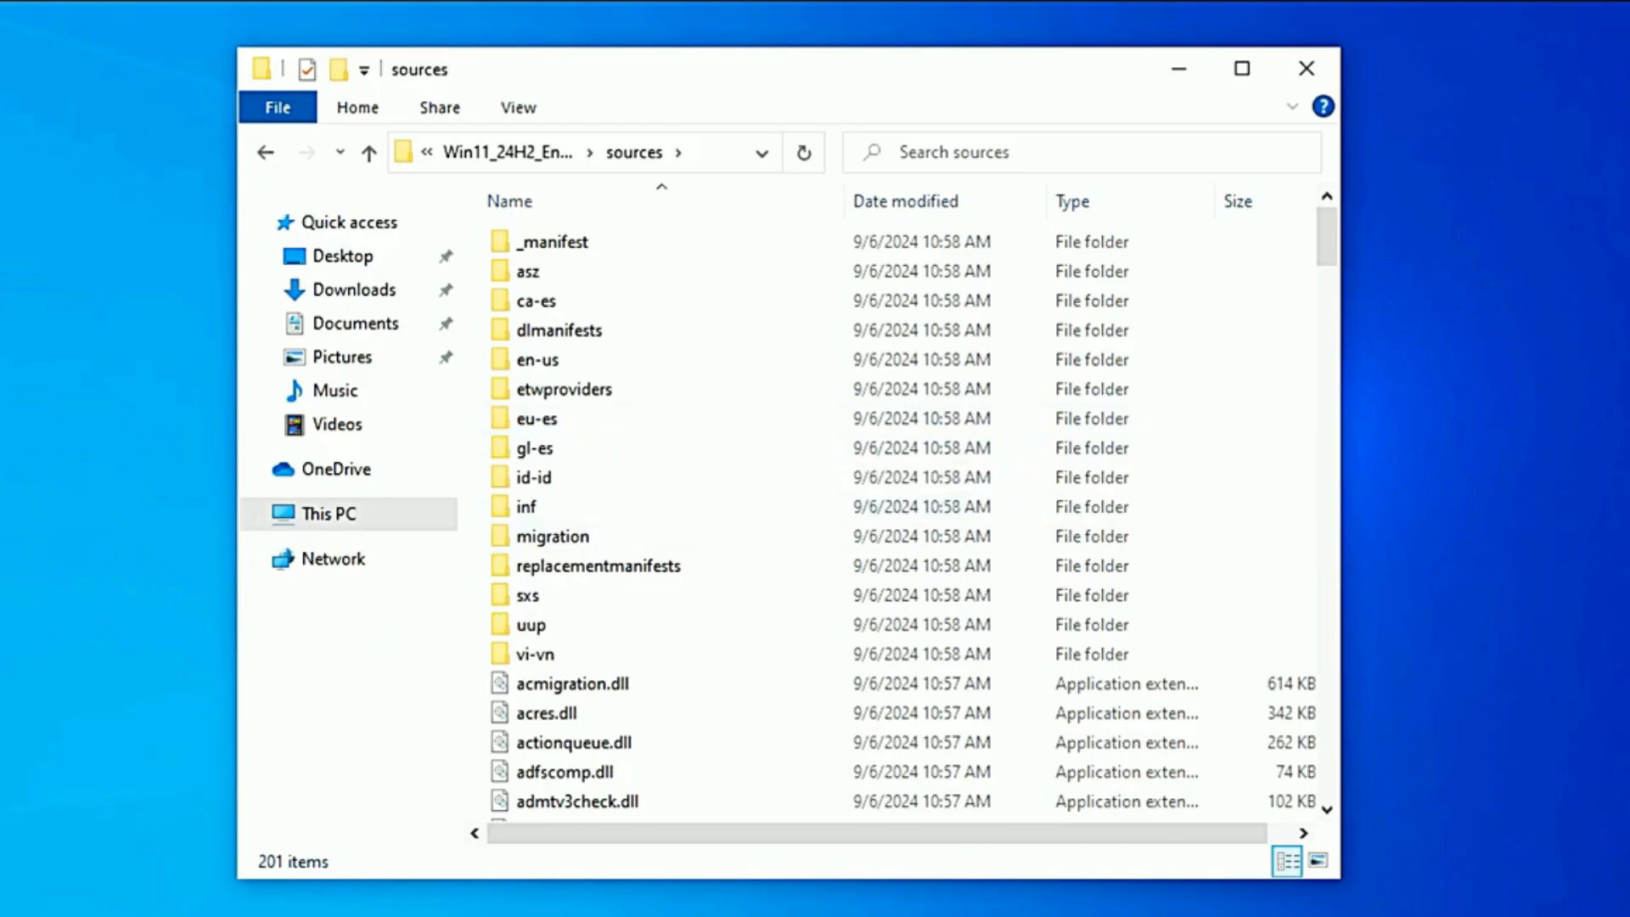
key(super+s)
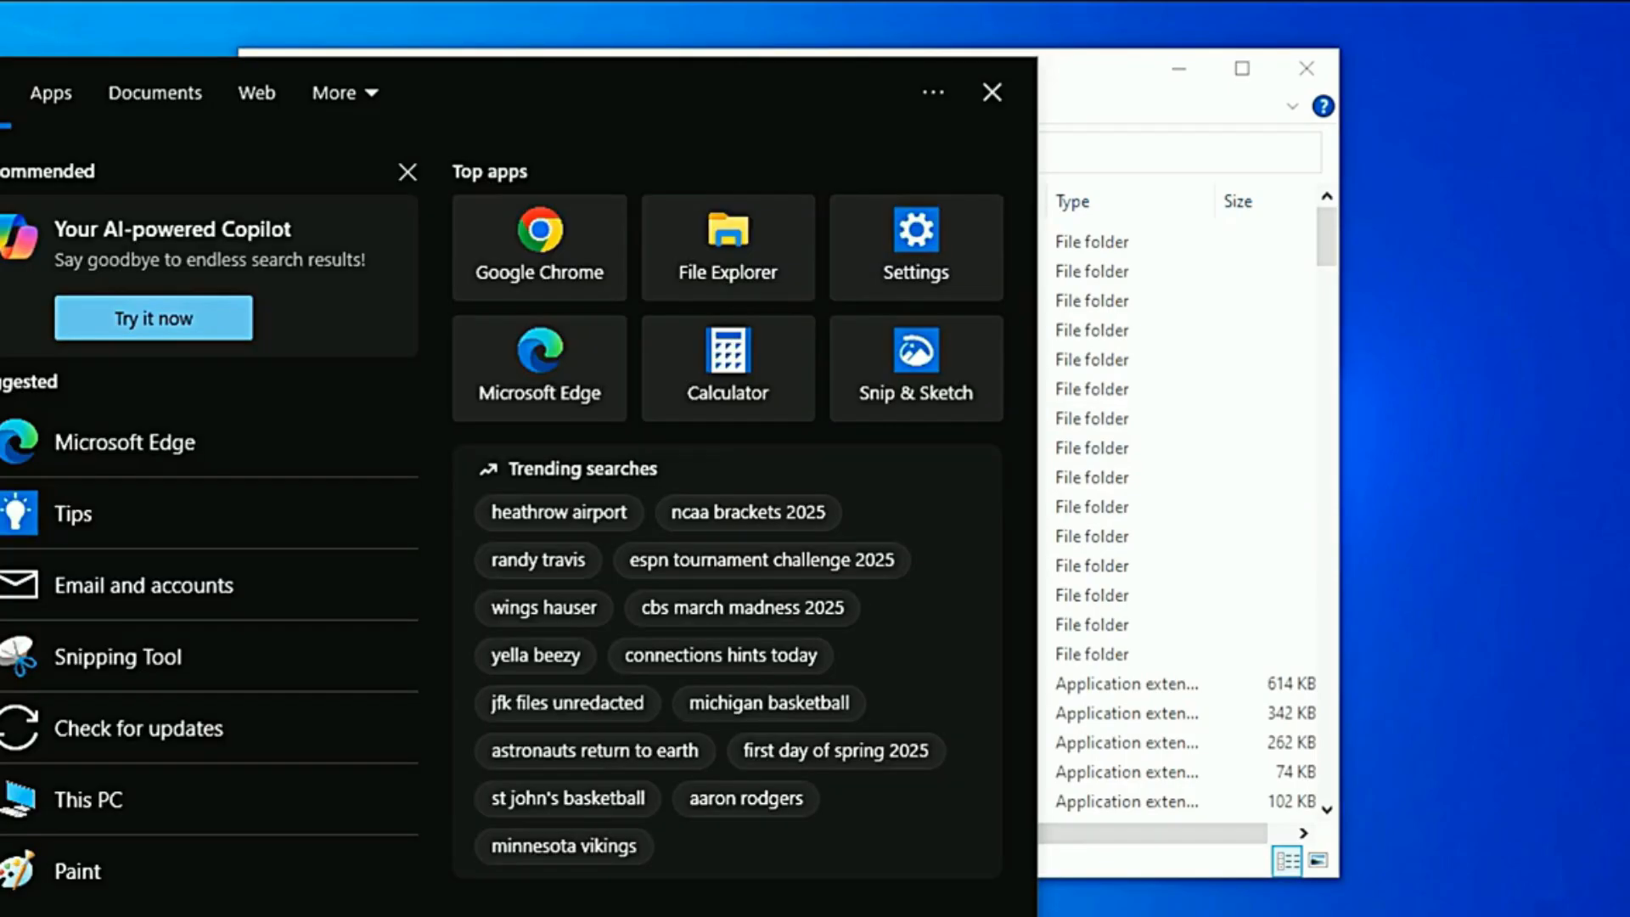
text(cmd)
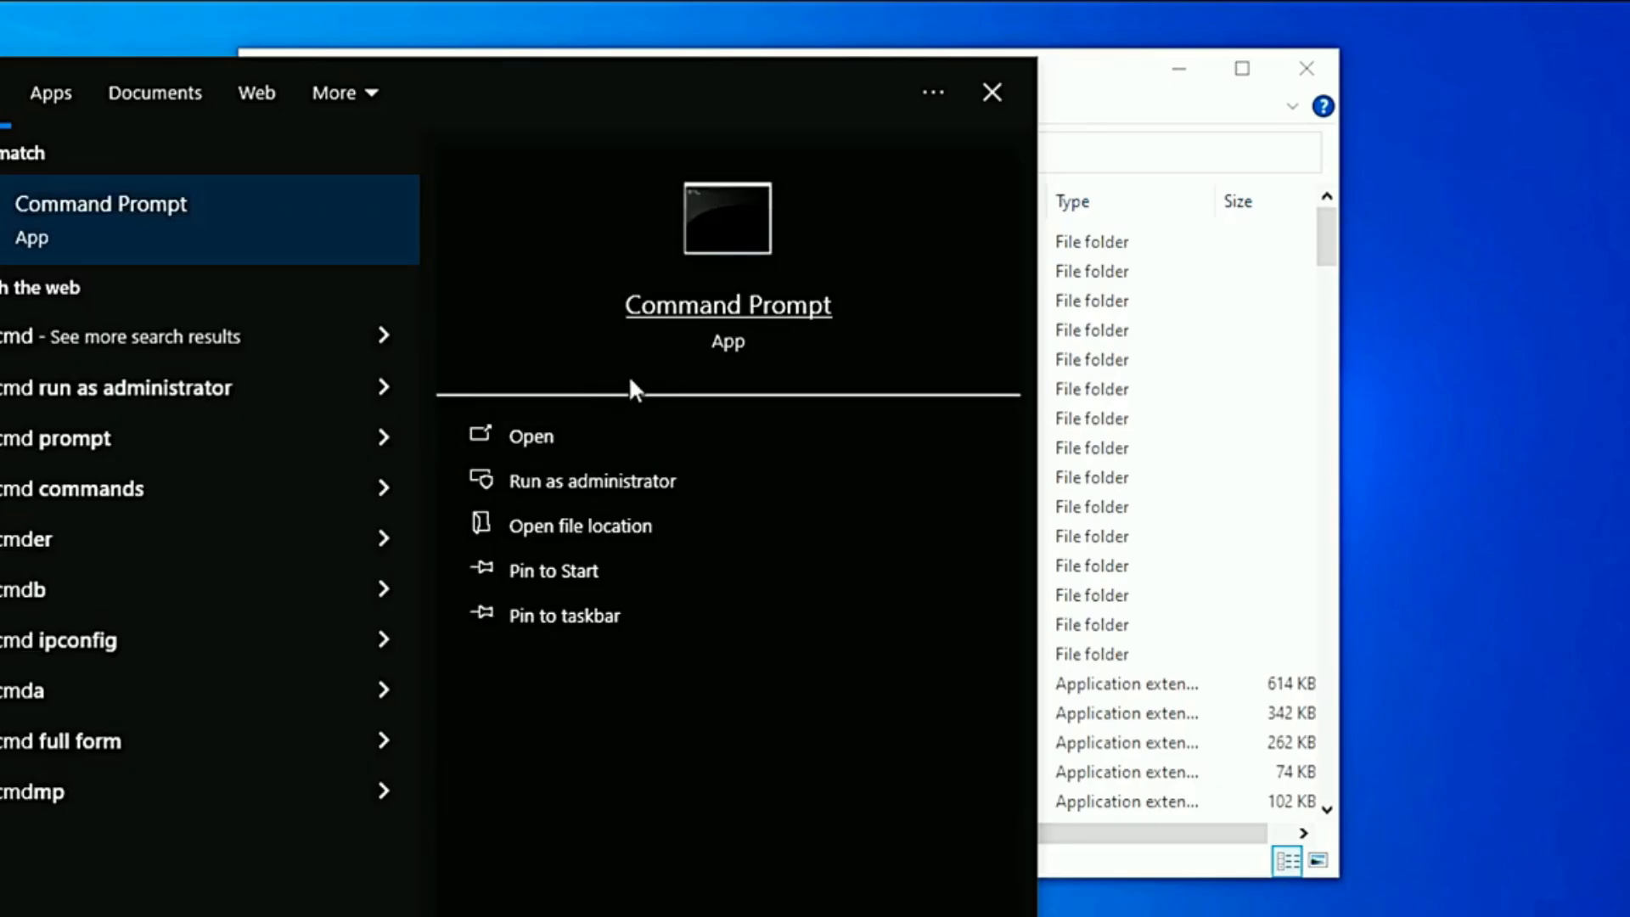
click(583, 484)
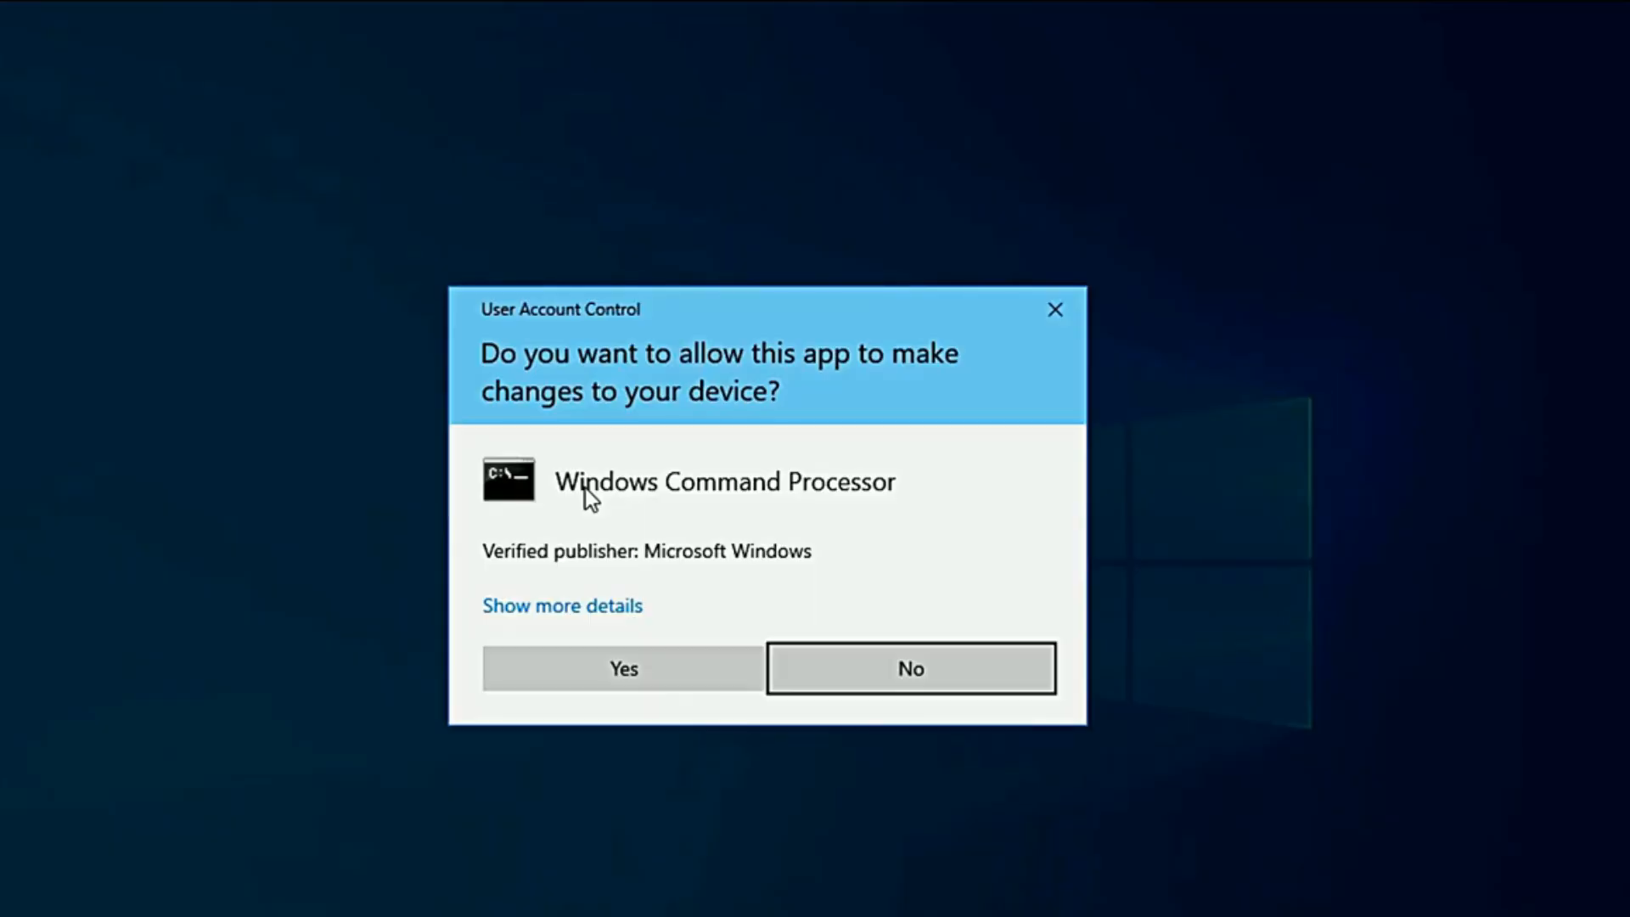
click(640, 671)
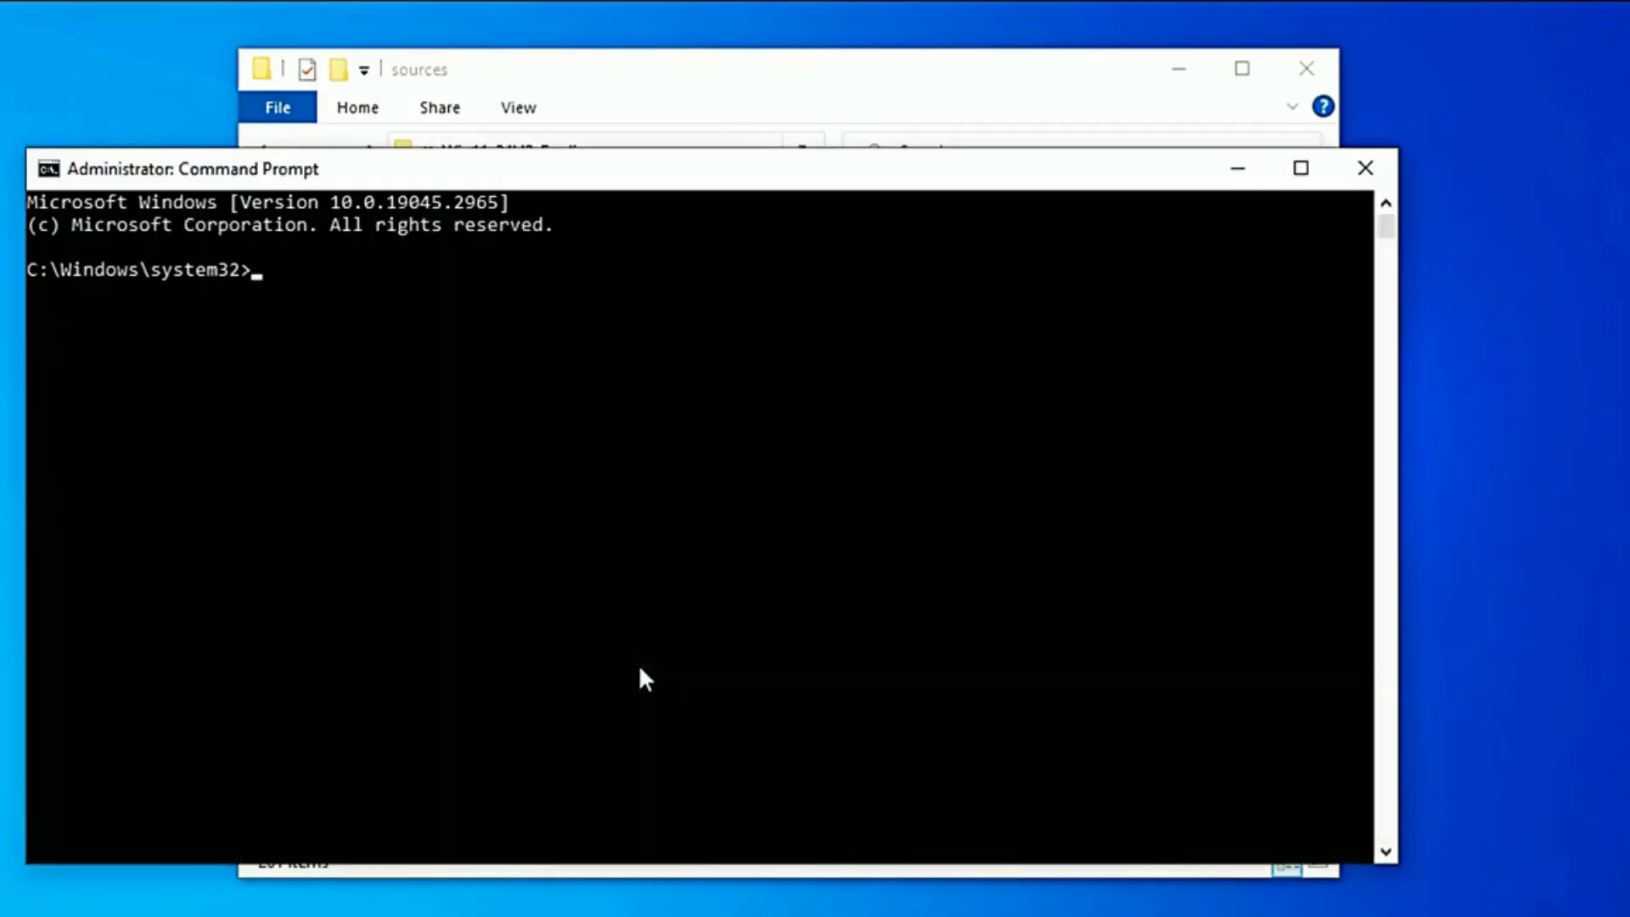
Copy the full path of the sources folder and use cd to switch Command Prompt to that directory.
drag(636, 174, 684, 230)
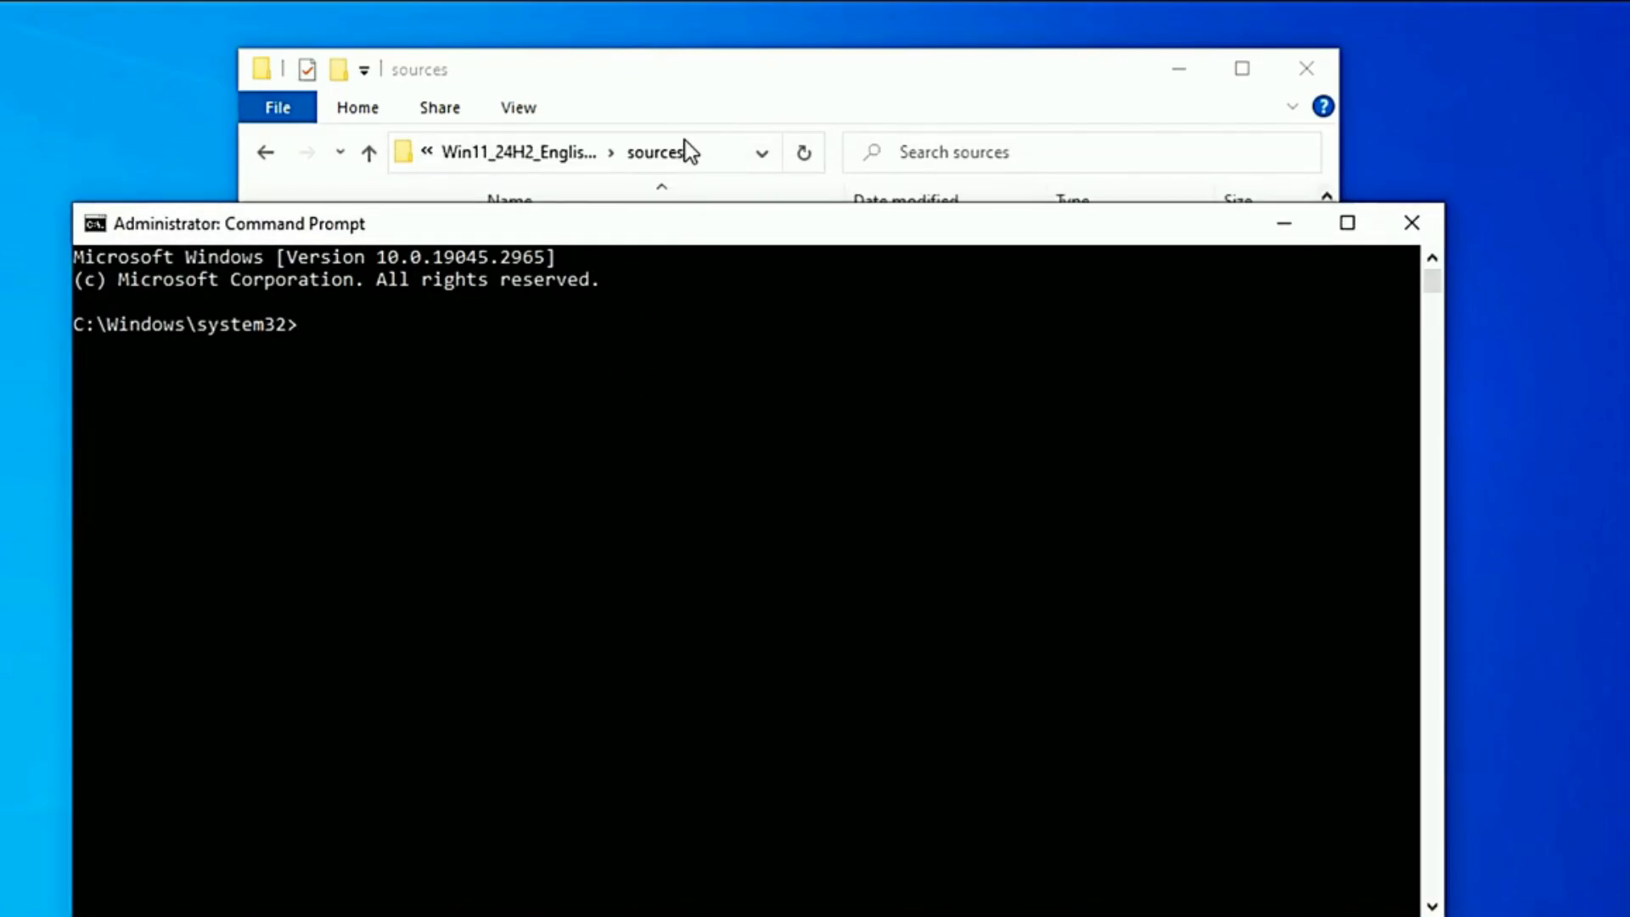
click(708, 155)
click(705, 158)
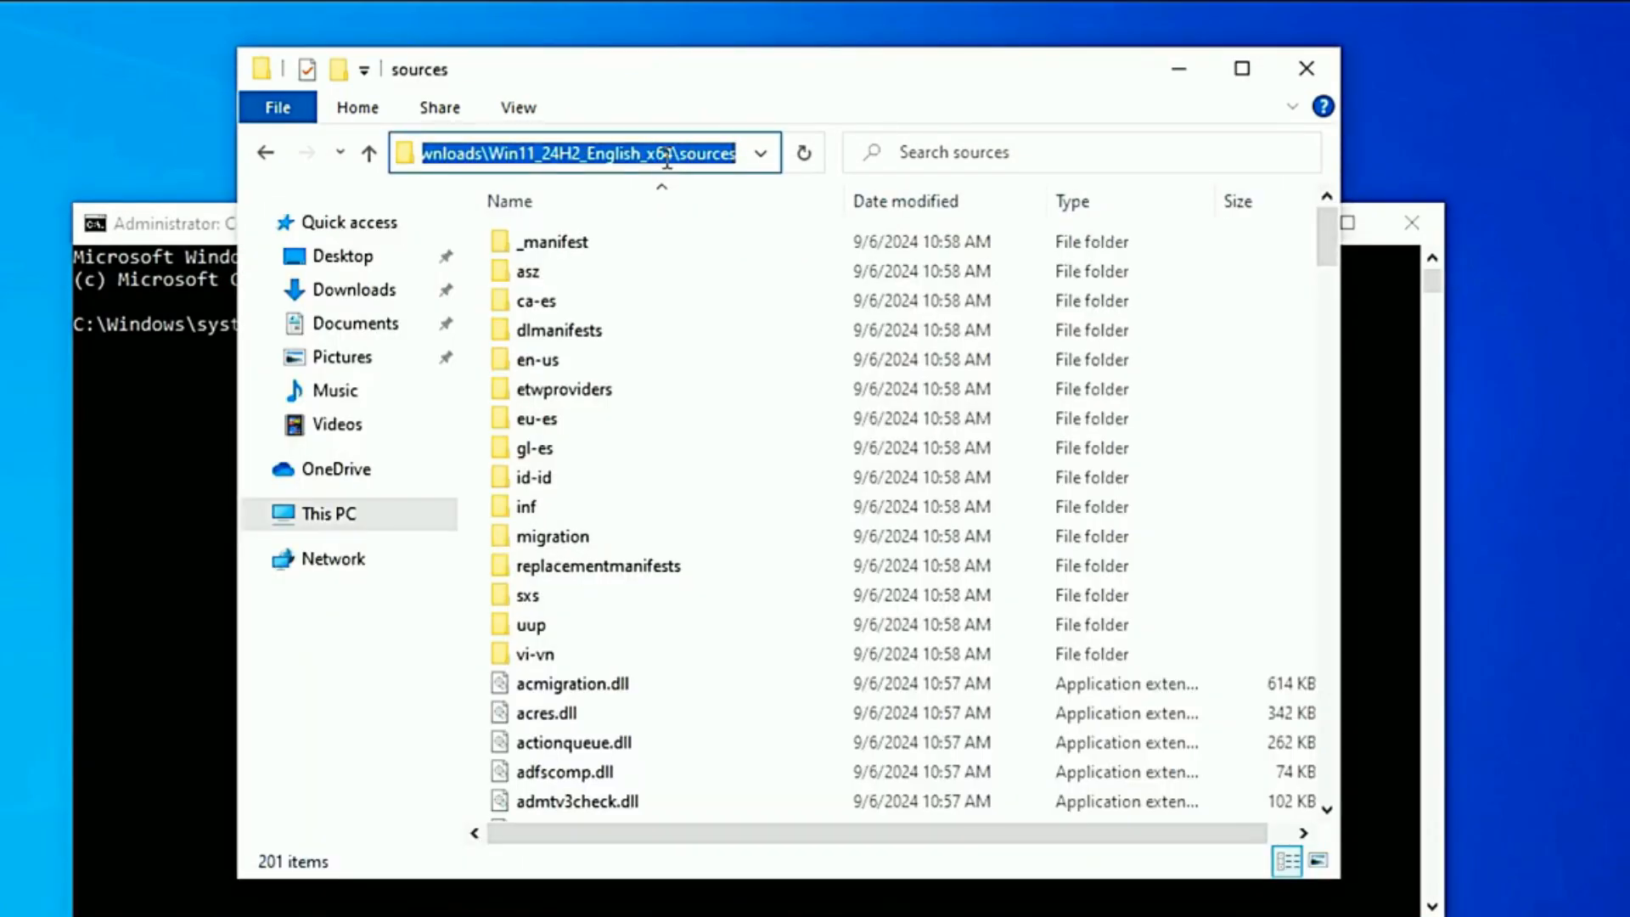
right_click(665, 160)
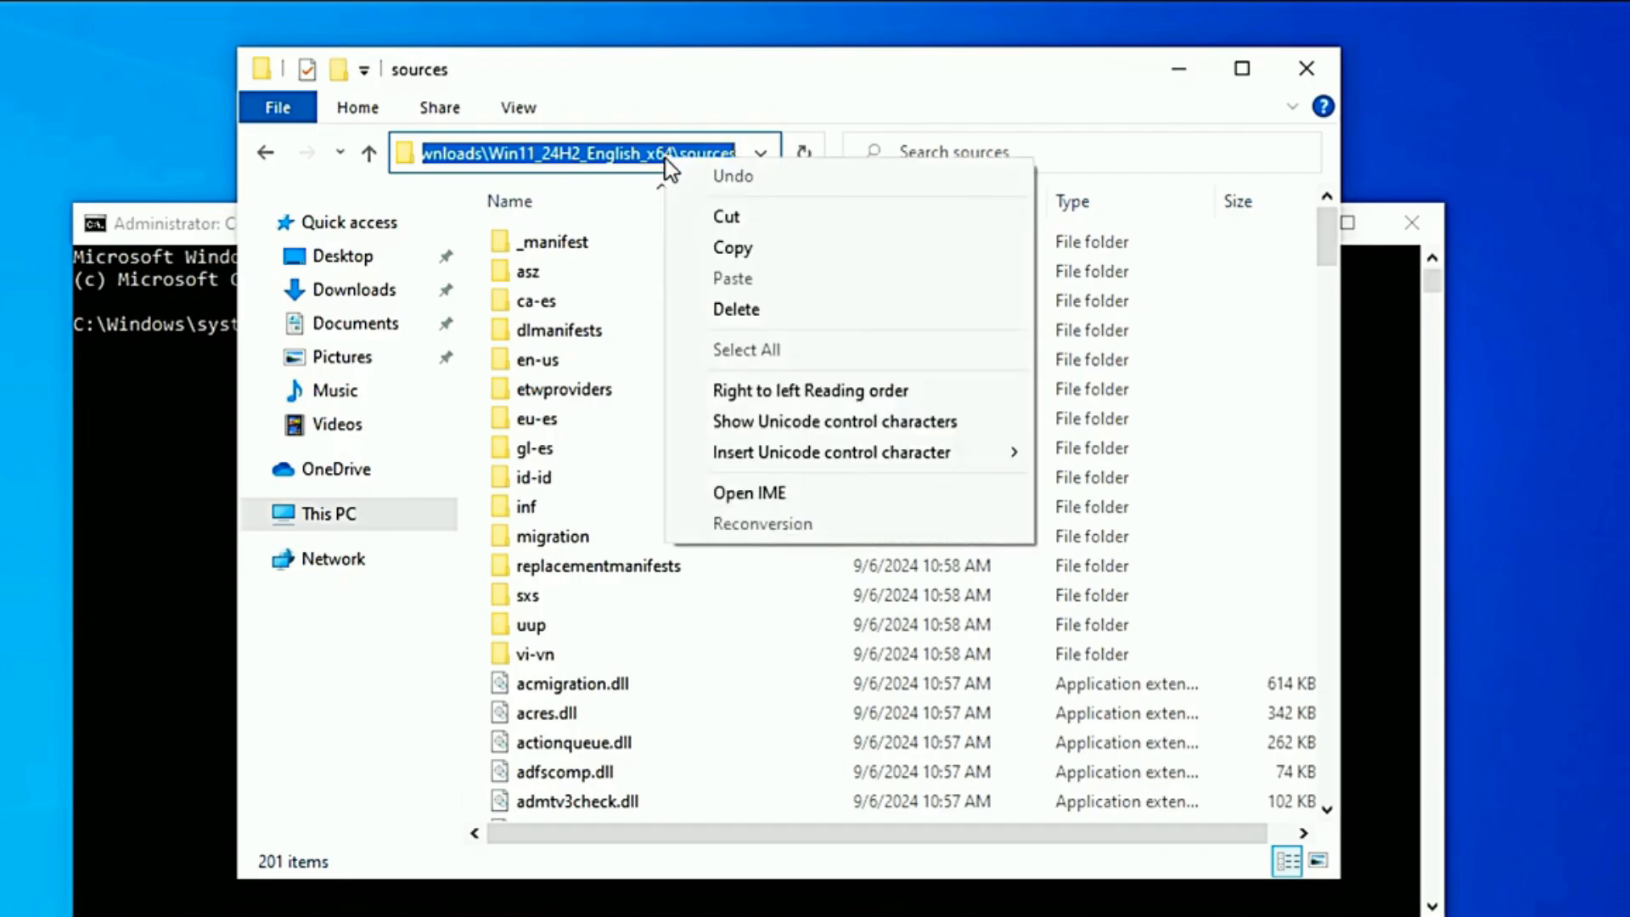
click(746, 251)
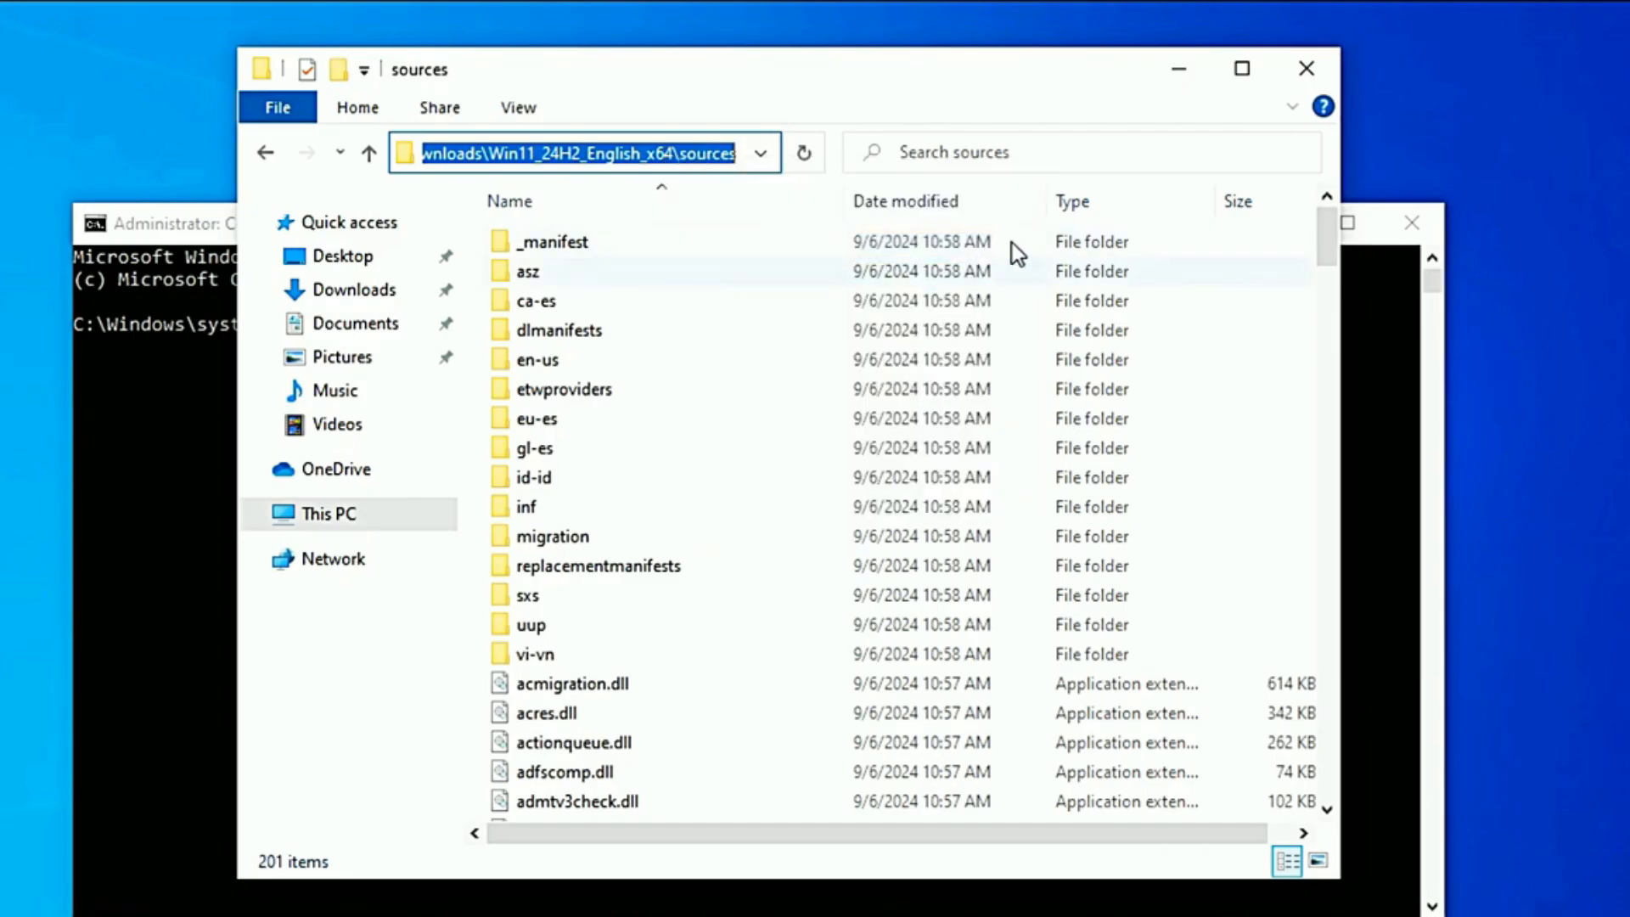
click(1178, 71)
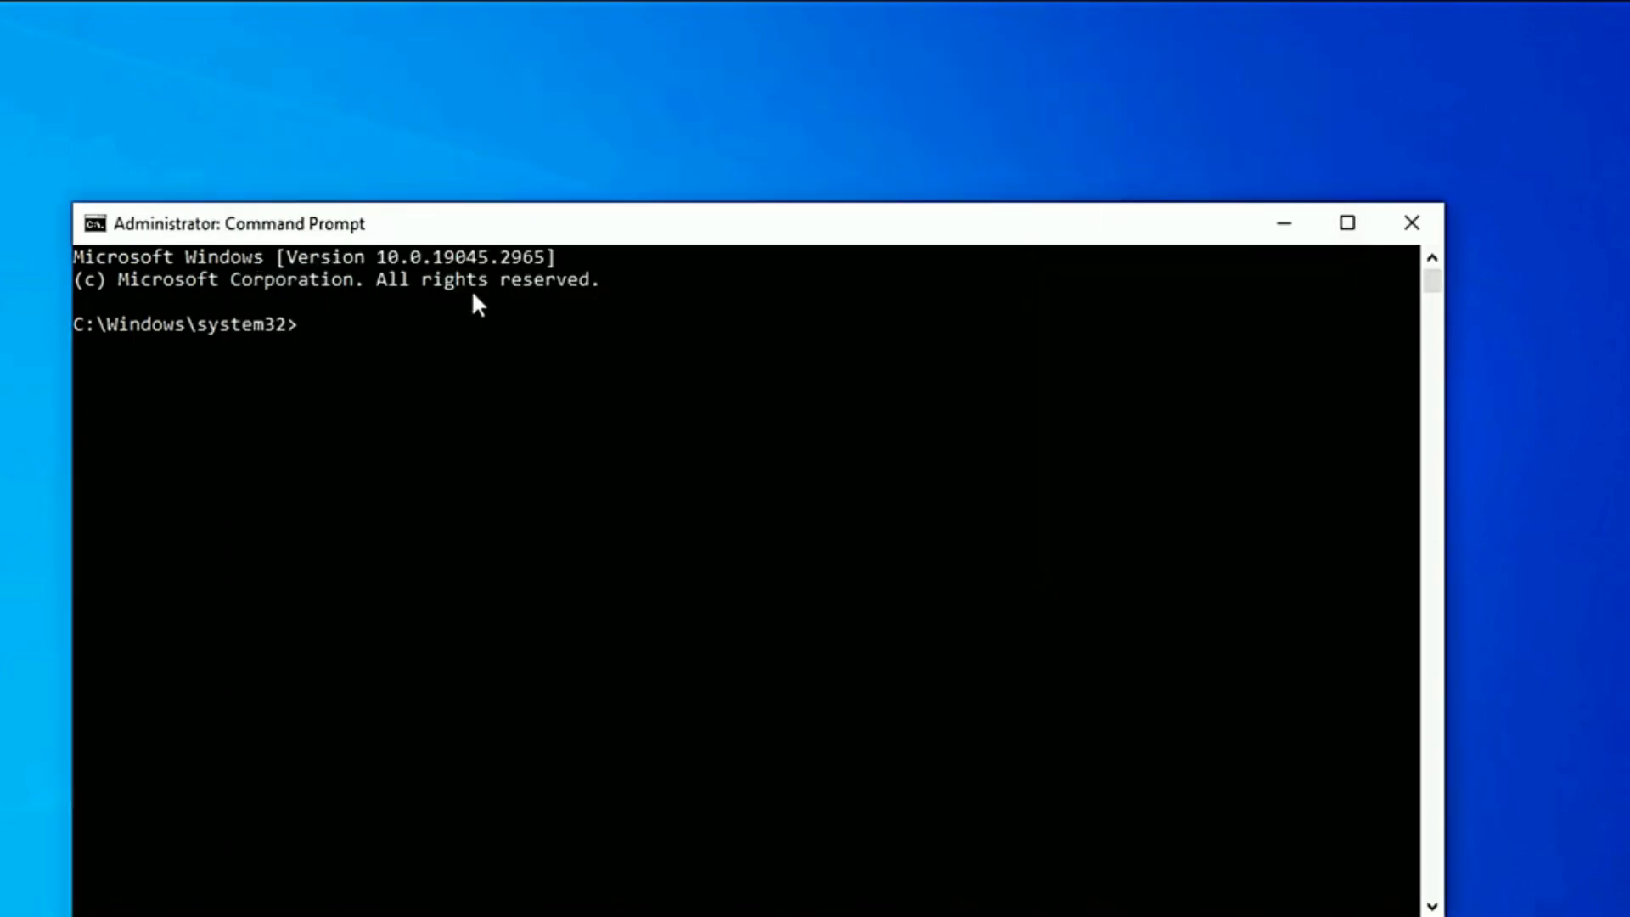
text(cd)
key(ctrl+v)
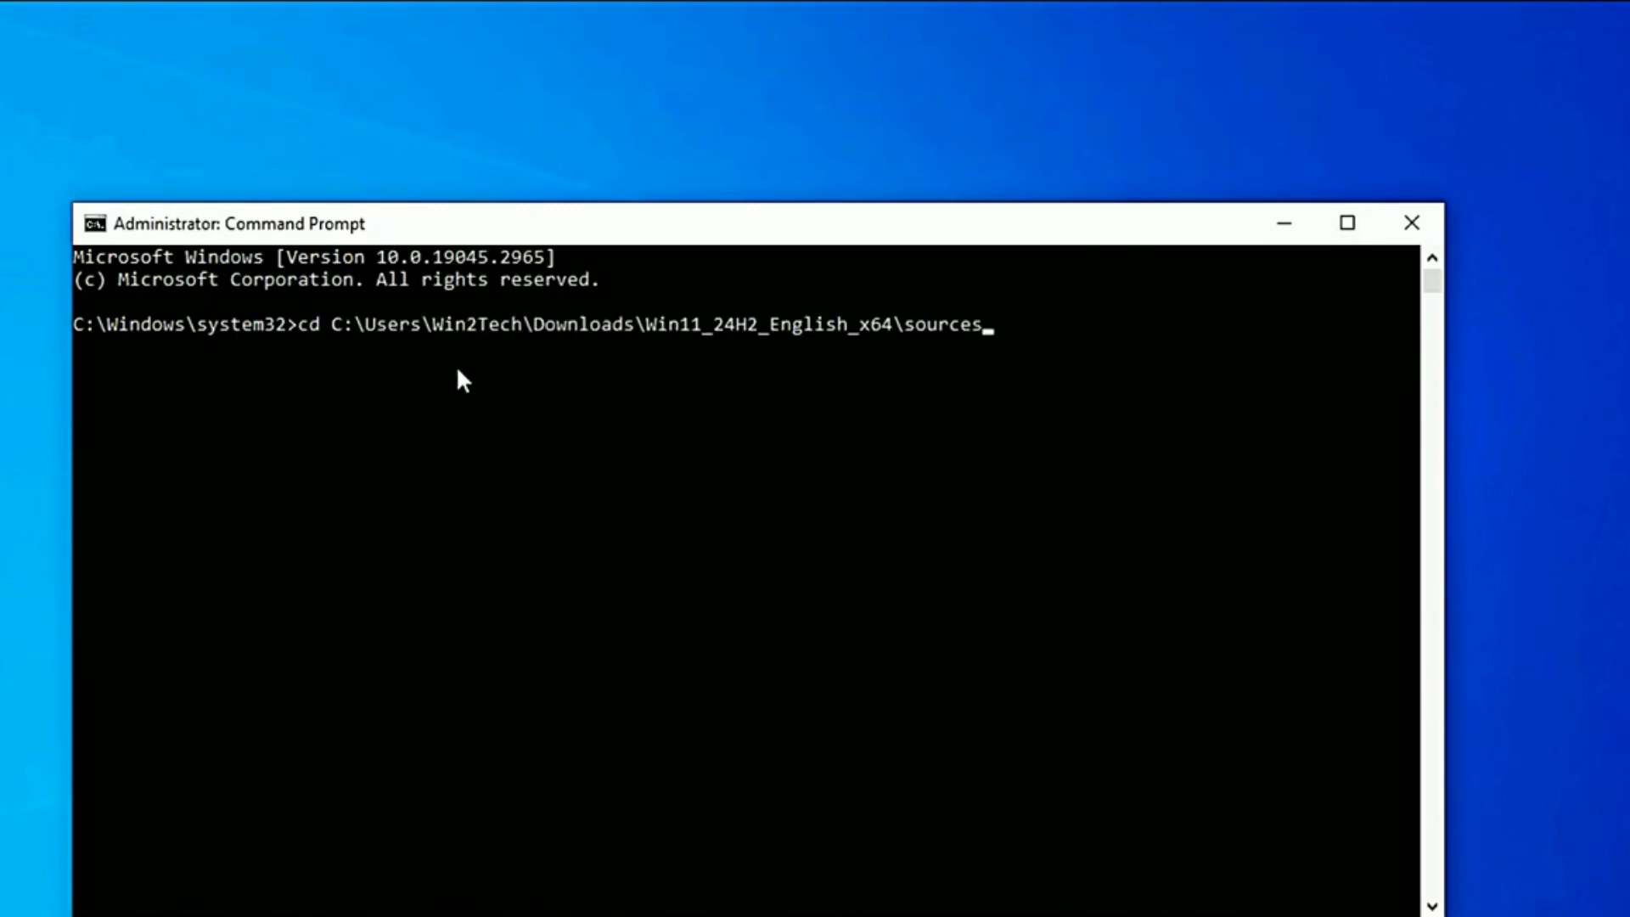
key(Return)
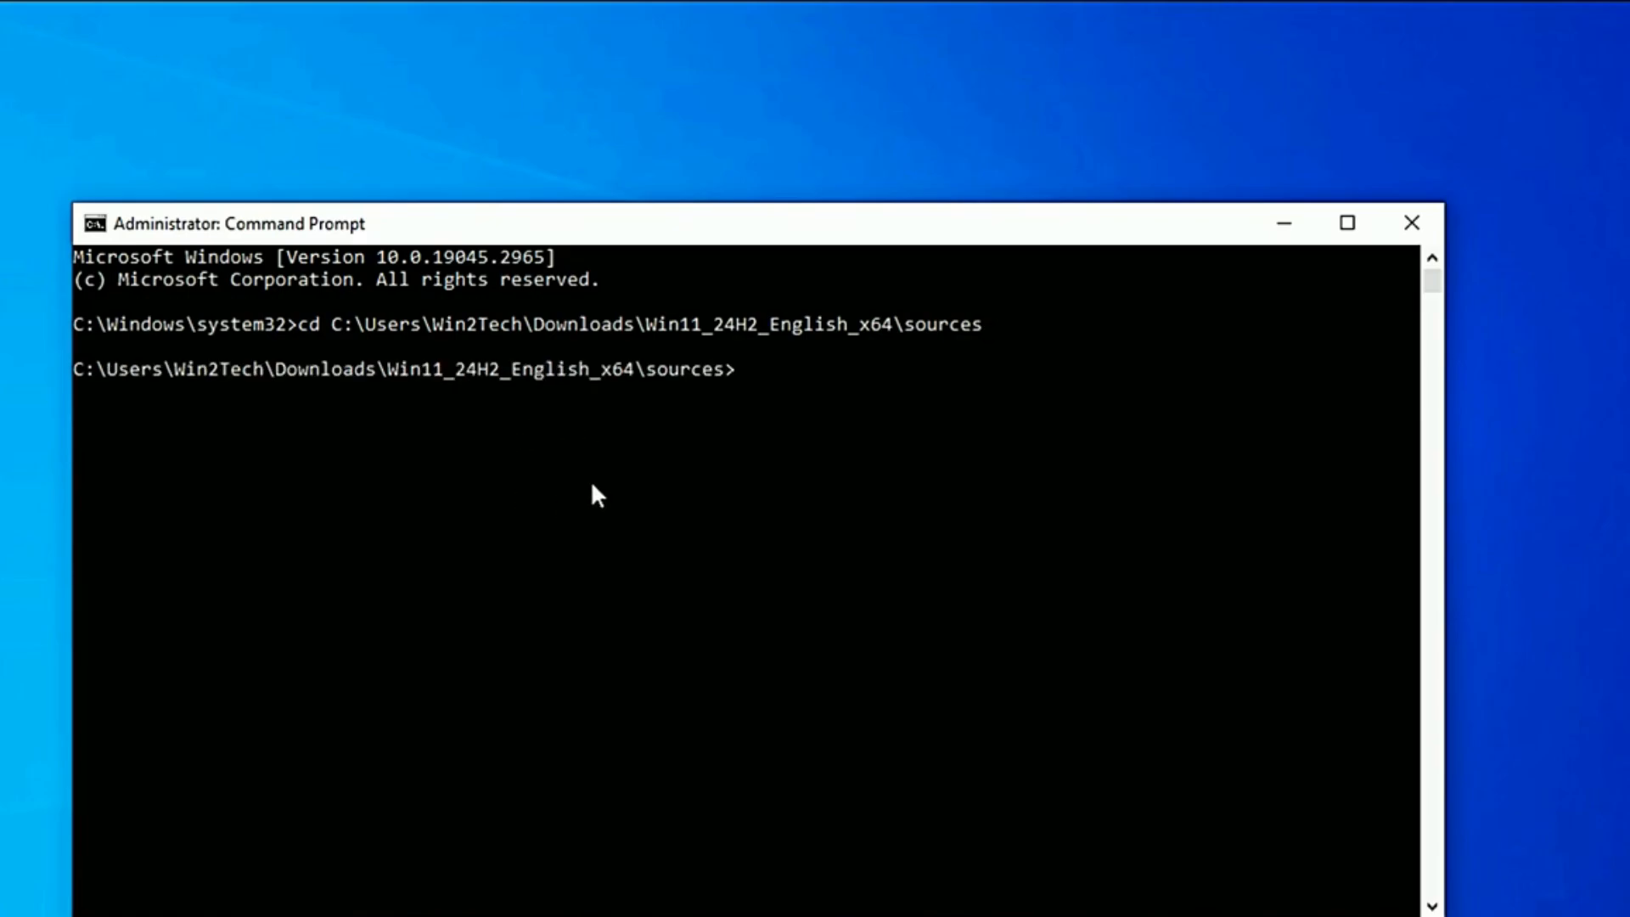
Run "setupprep.exe /product server" from the sources directory to launch the installer in server mode.
drag(665, 241, 655, 184)
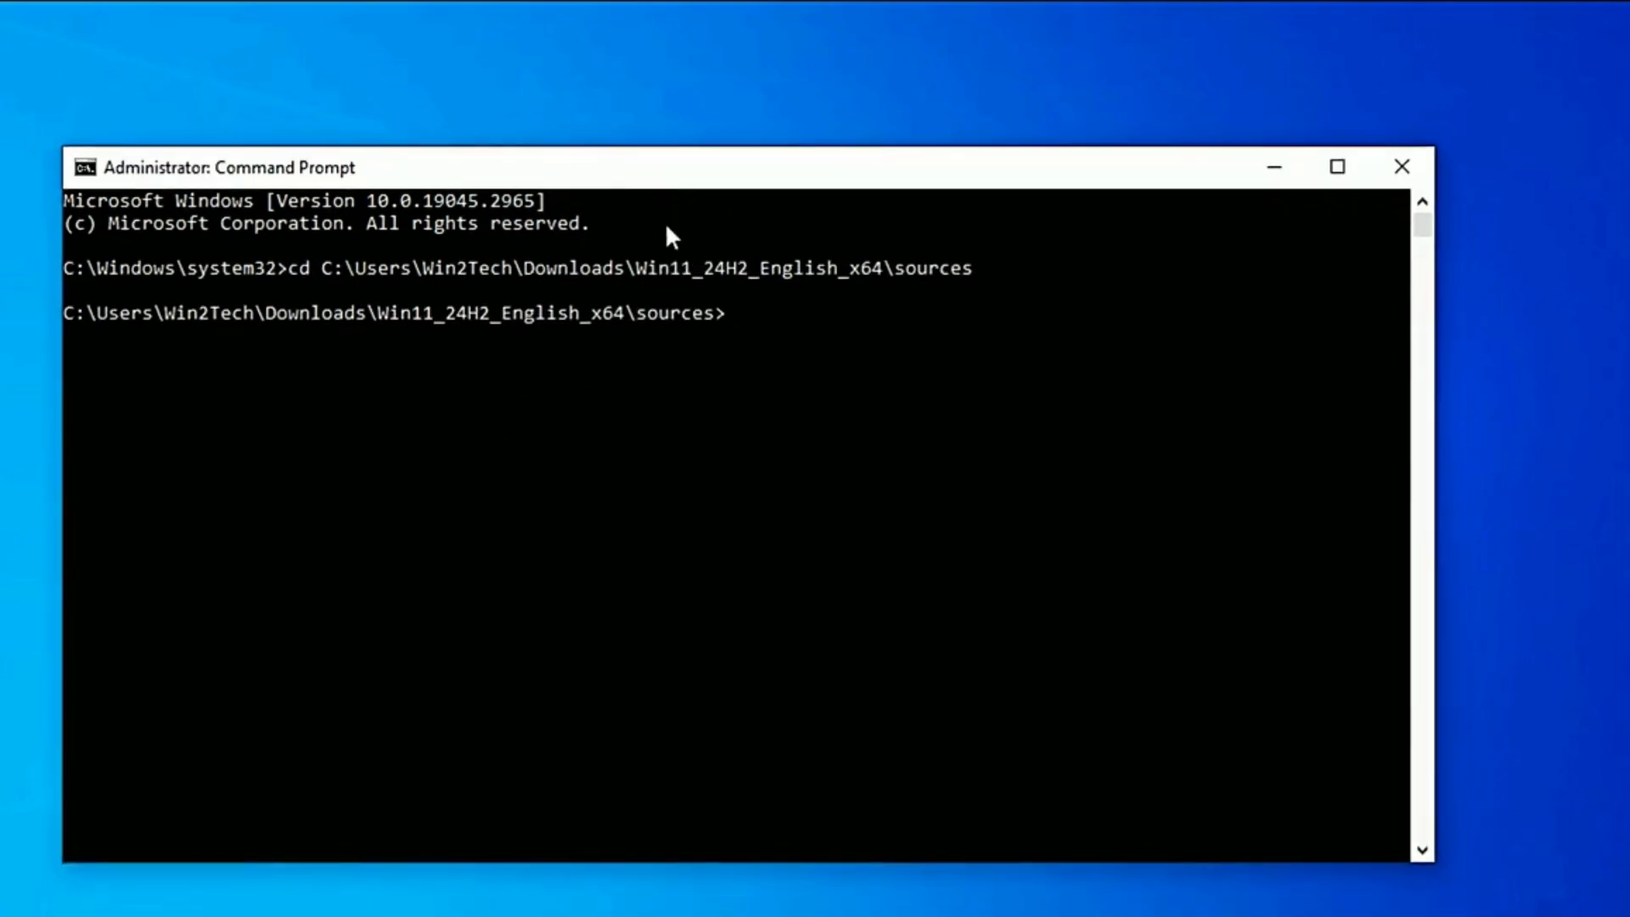
click(707, 419)
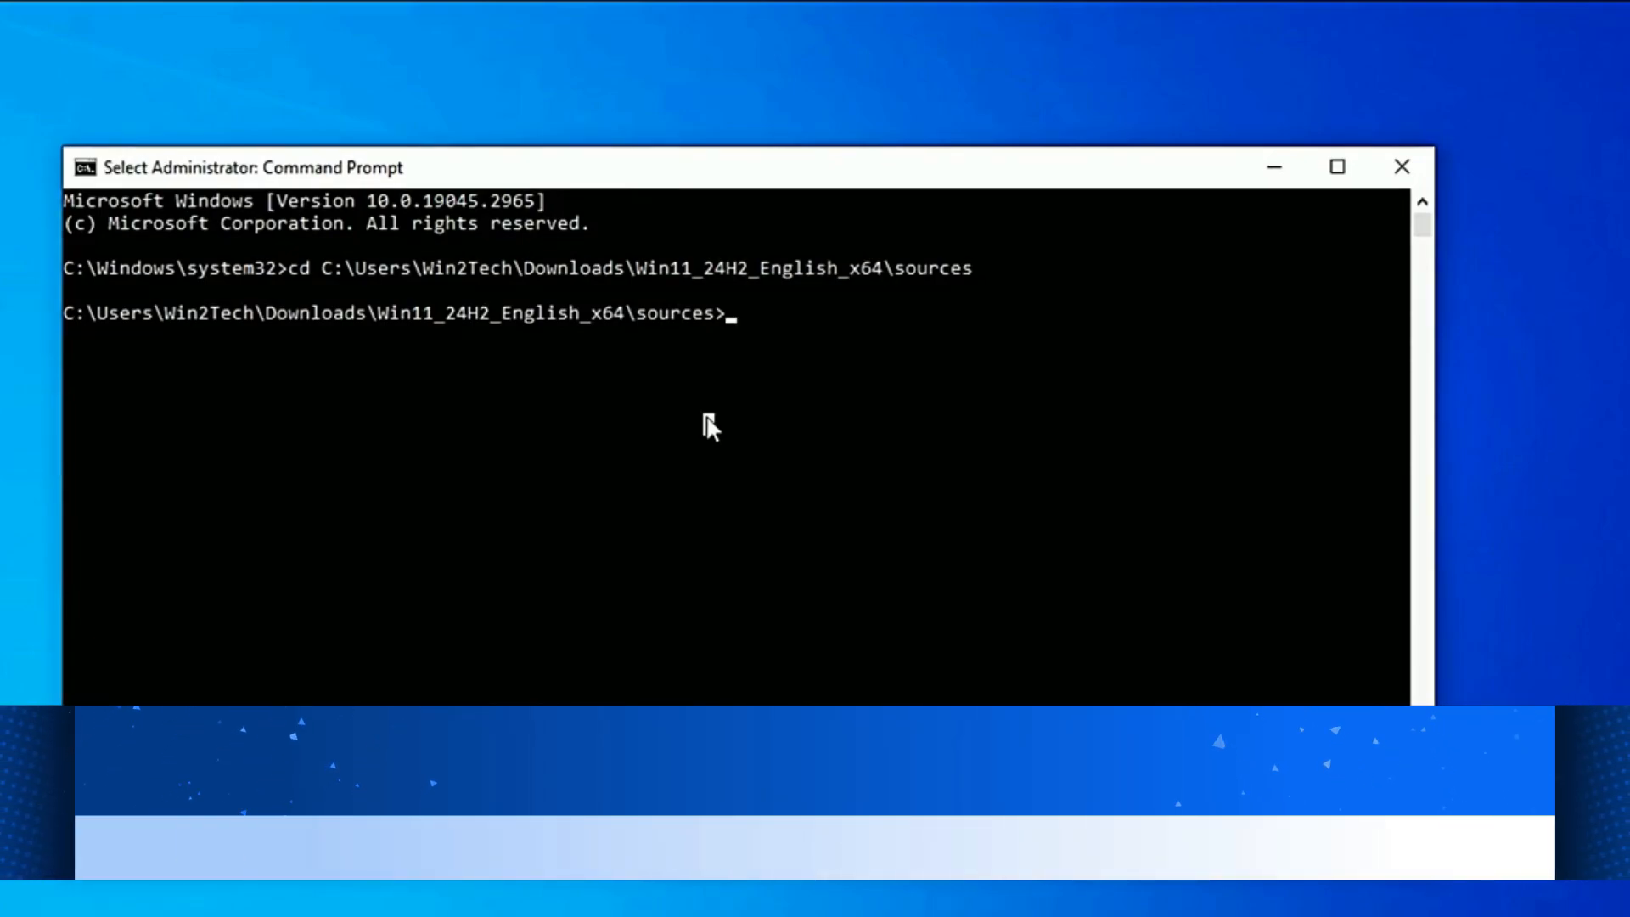
text(se)
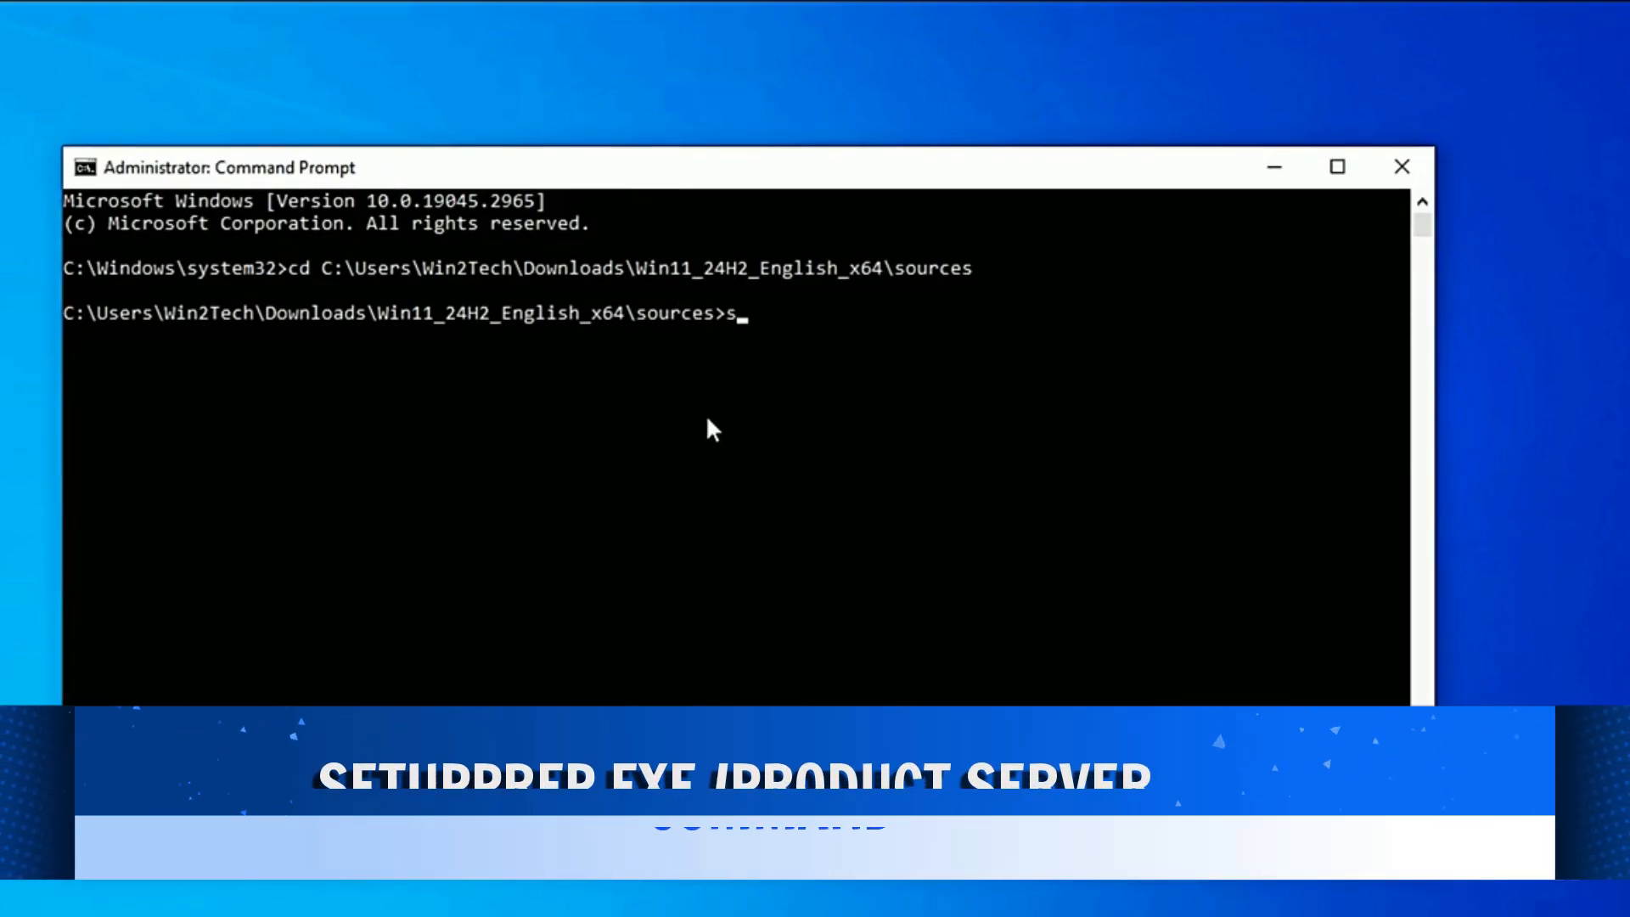
text(t)
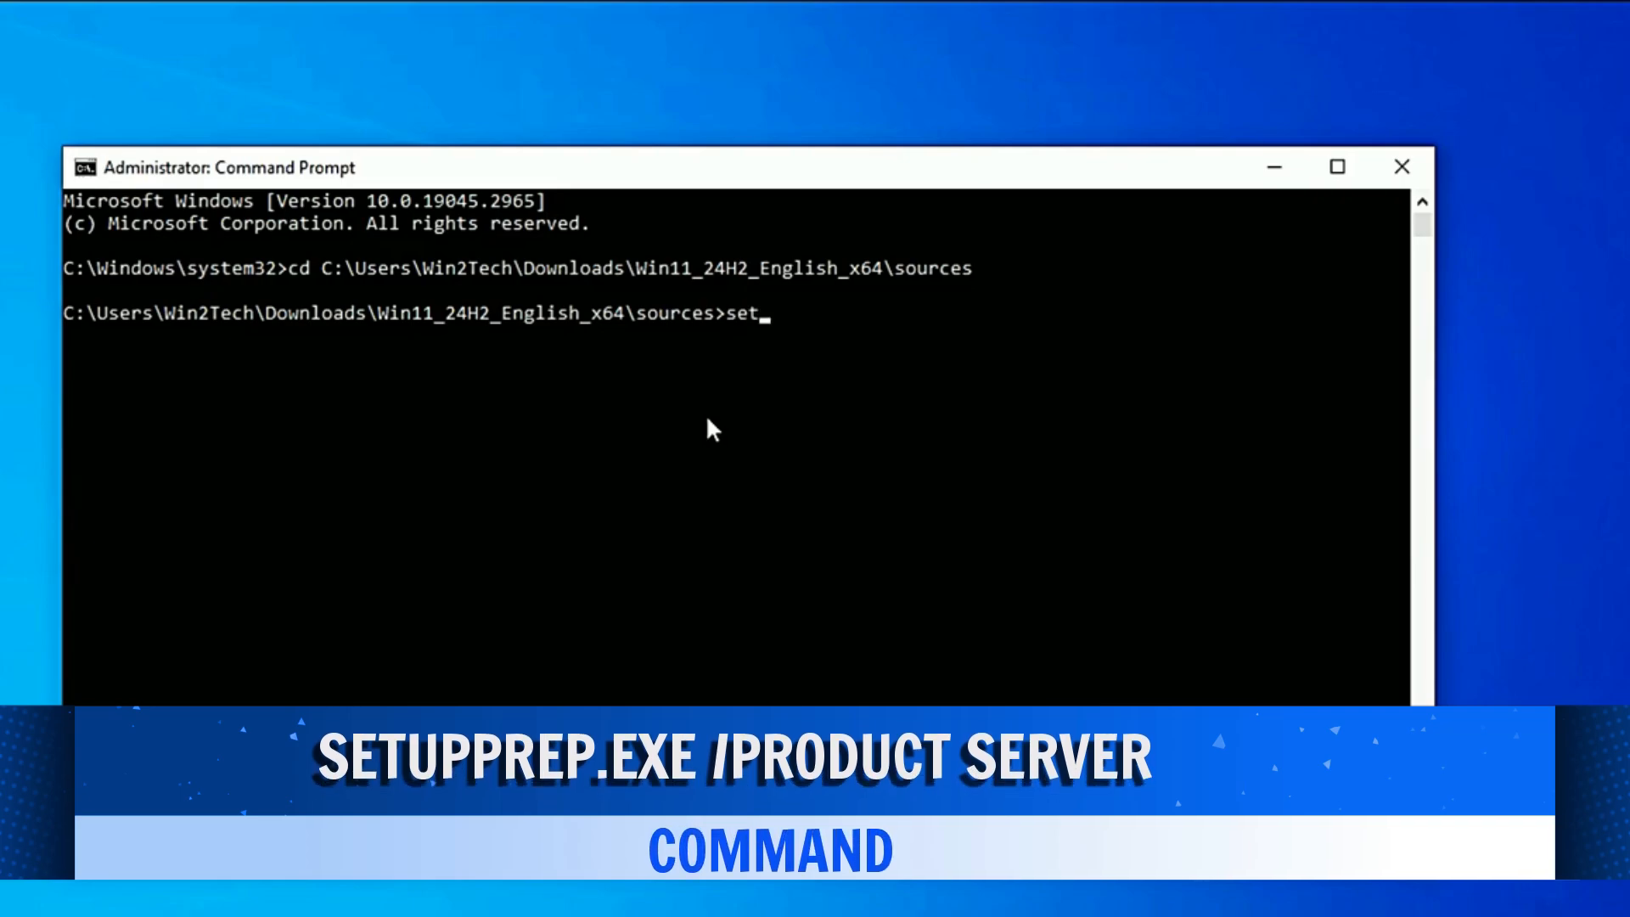
text(upprep.exe /)
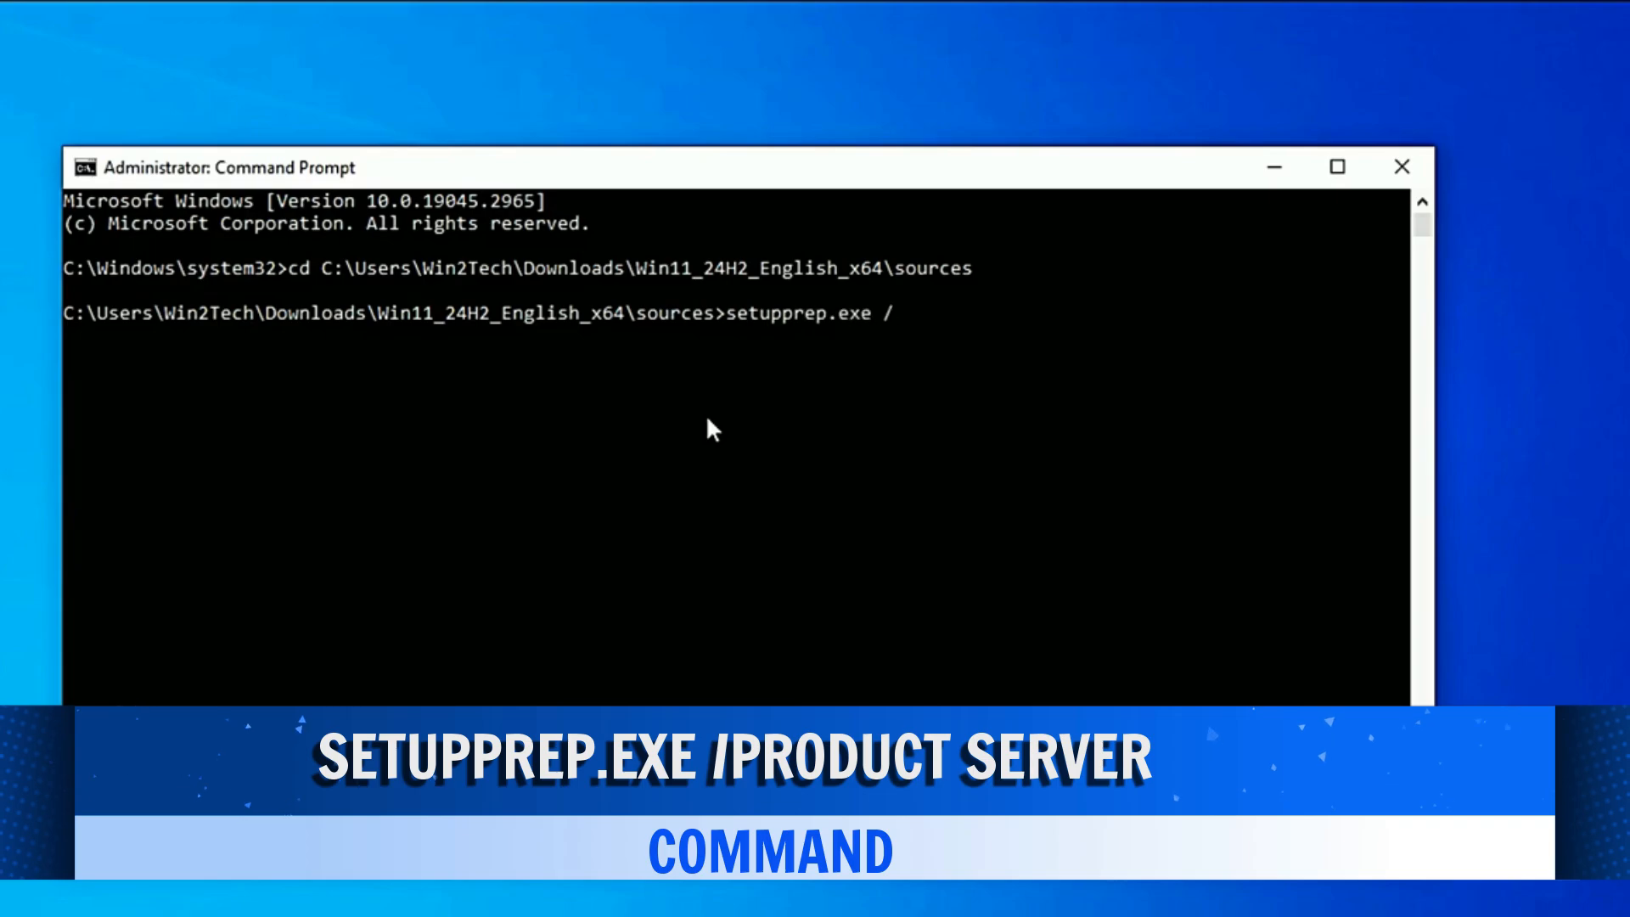
text(product server)
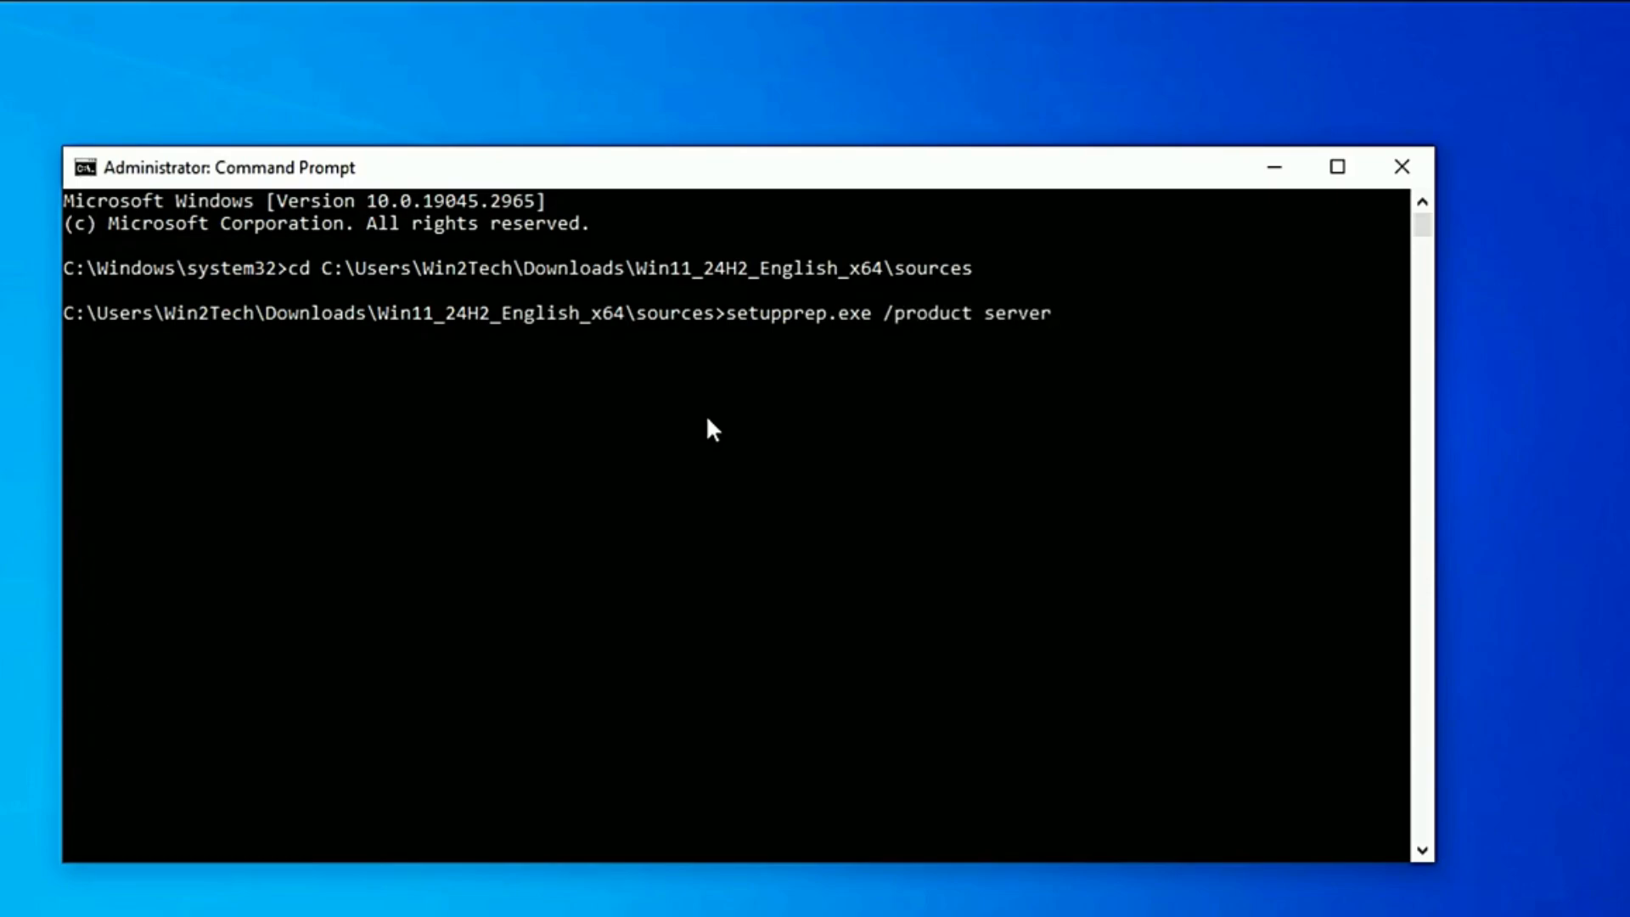
key(Return)
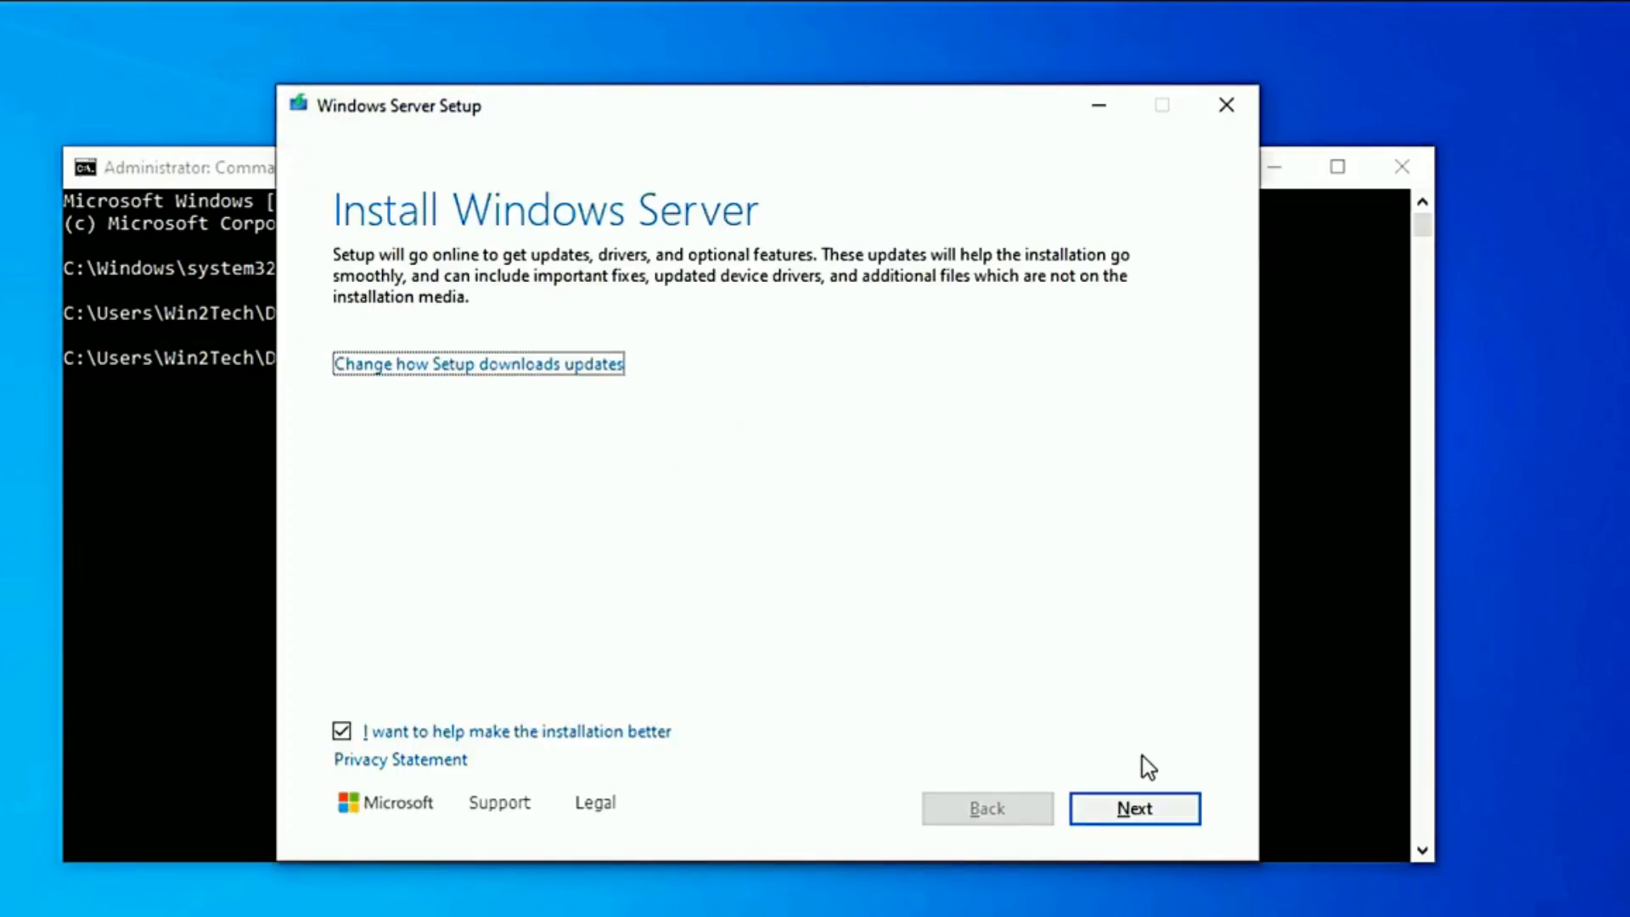
Accept the license terms in Windows Server Setup, keep files, settings, and apps, and start installing Windows 11 Pro.
click(1146, 814)
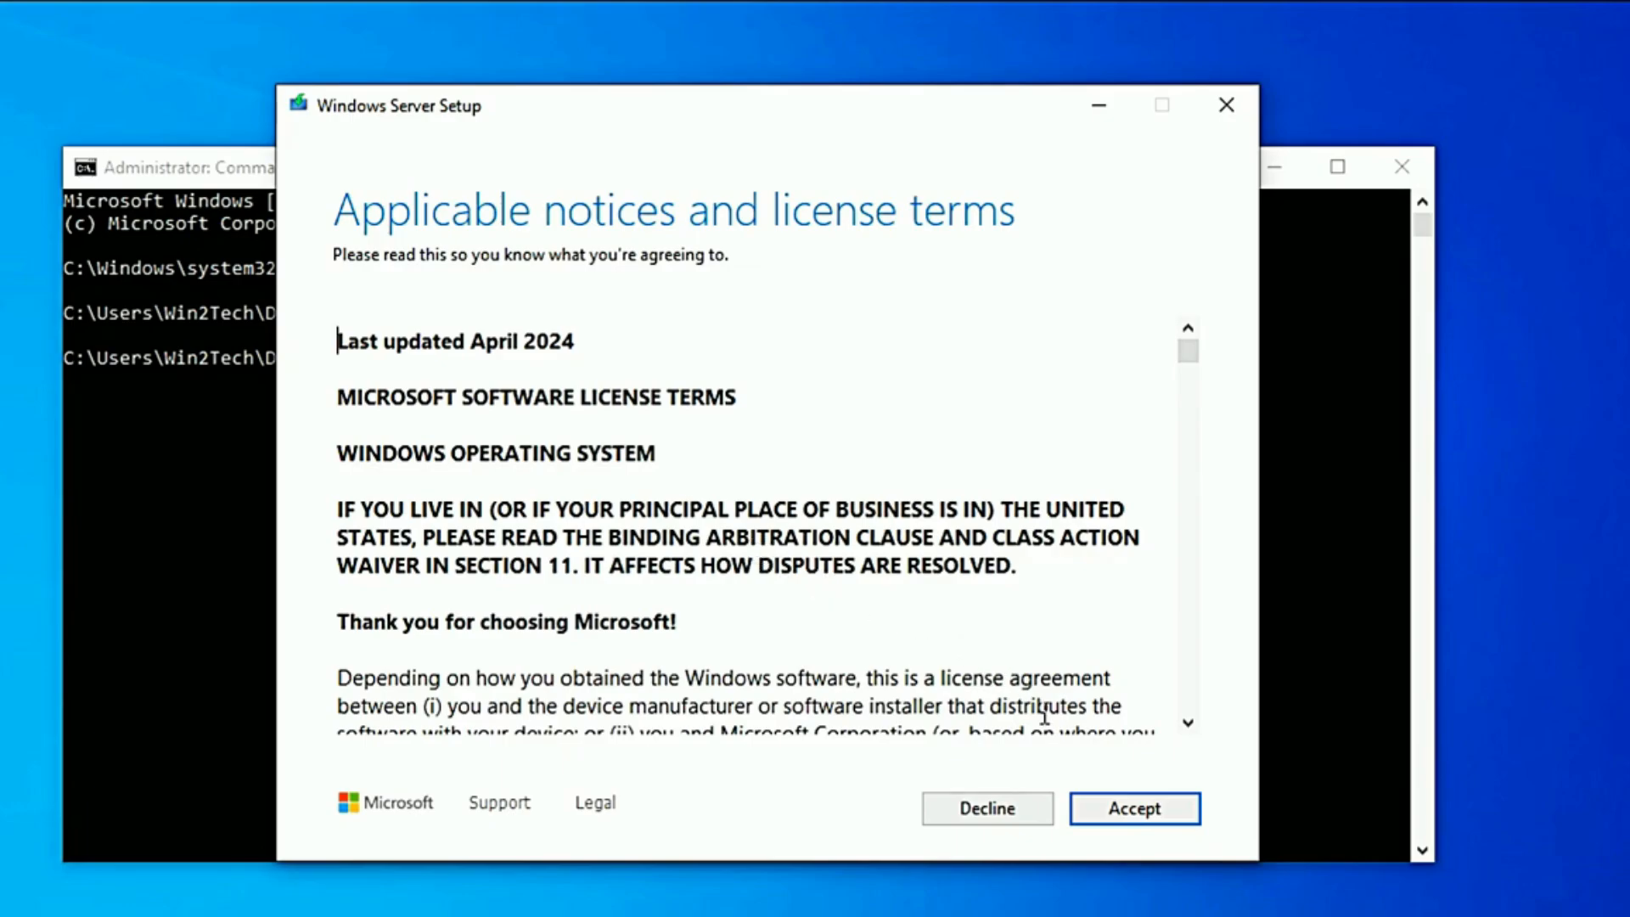
click(1127, 817)
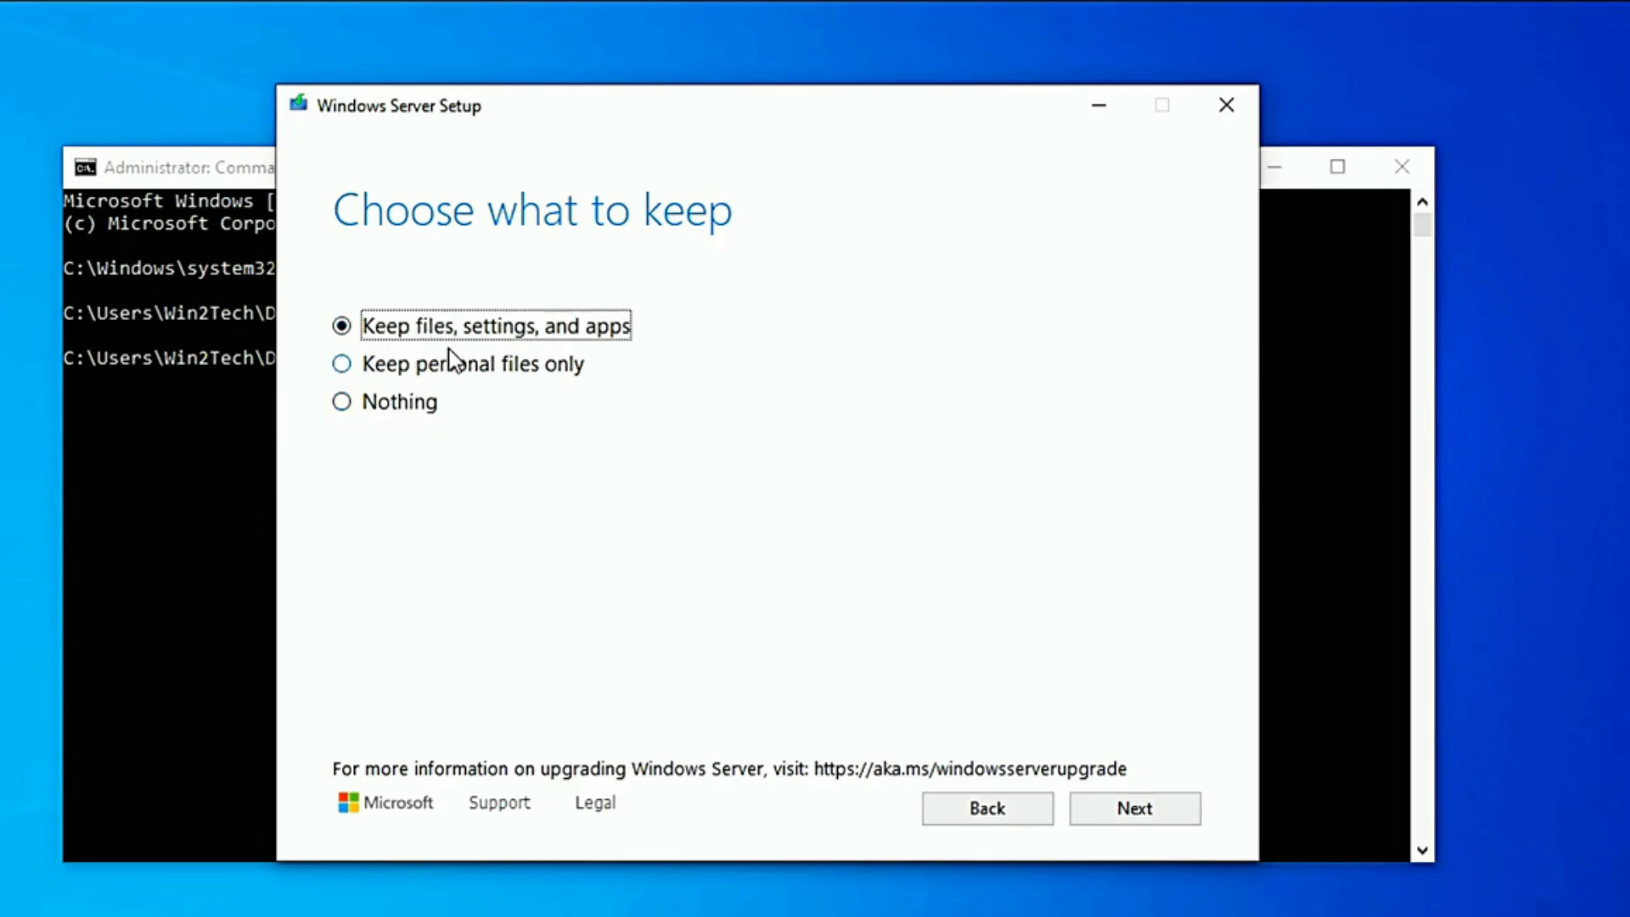
click(1116, 808)
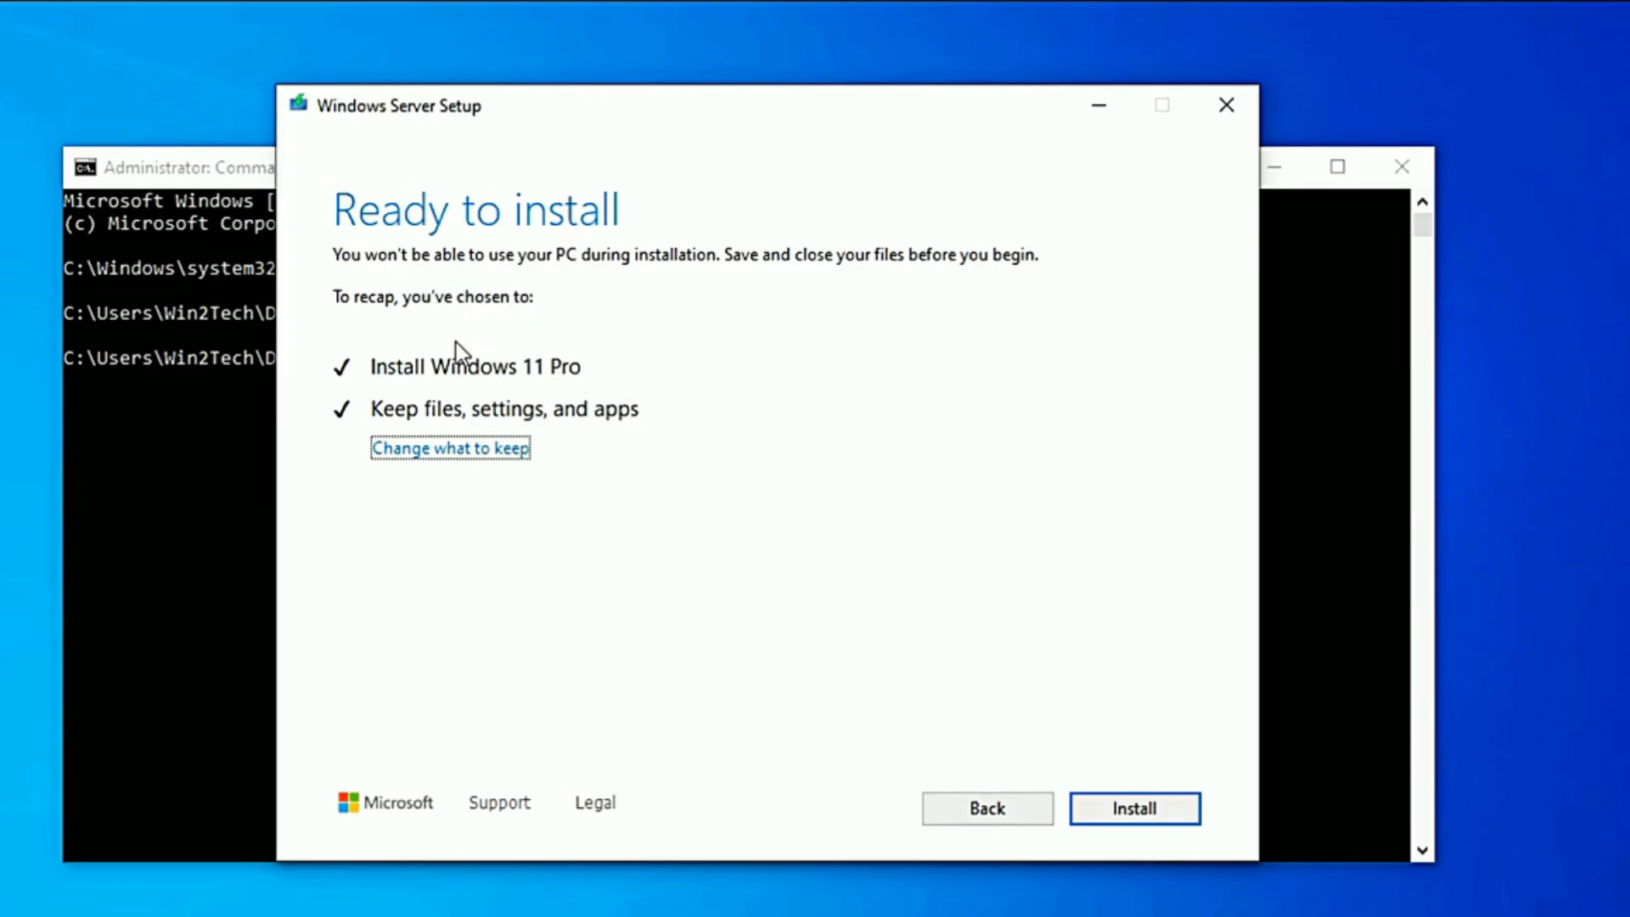
click(1119, 813)
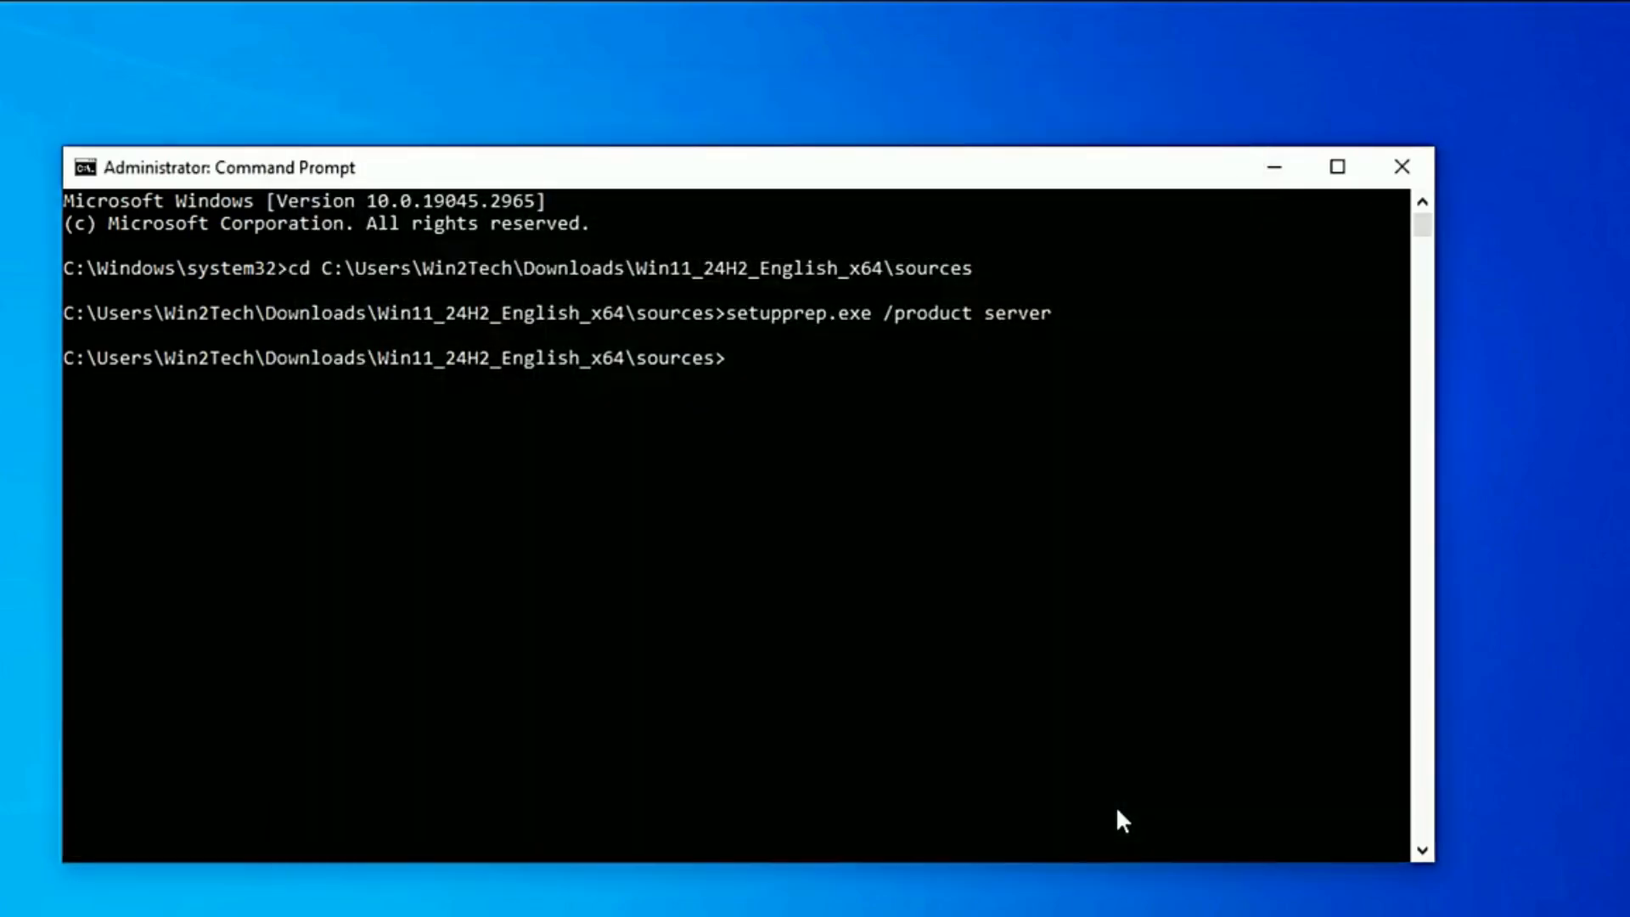